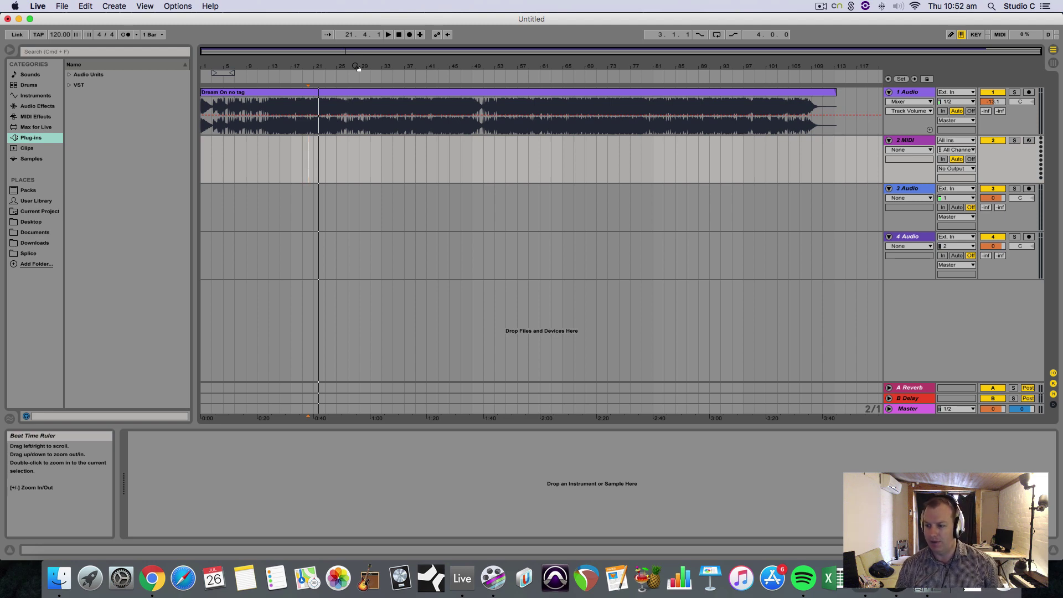
pyautogui.click(387, 92)
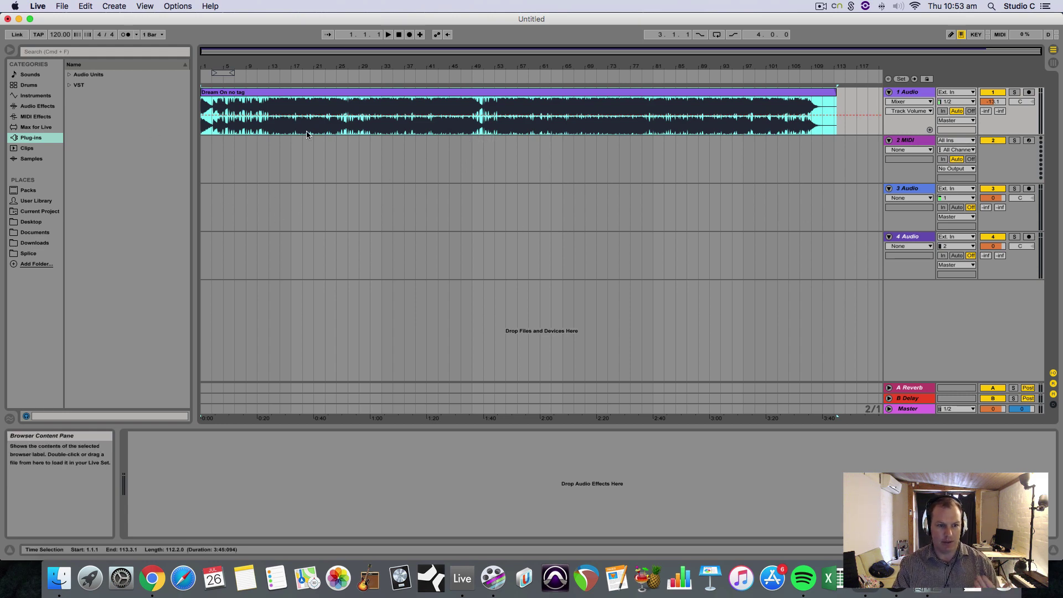
pyautogui.moveTo(320, 96)
pyautogui.mouseDown()
pyautogui.moveTo(344, 95)
pyautogui.moveTo(318, 95)
pyautogui.mouseUp()
# Delete the empty MIDI track below the song's audio track
pyautogui.click(644, 174)
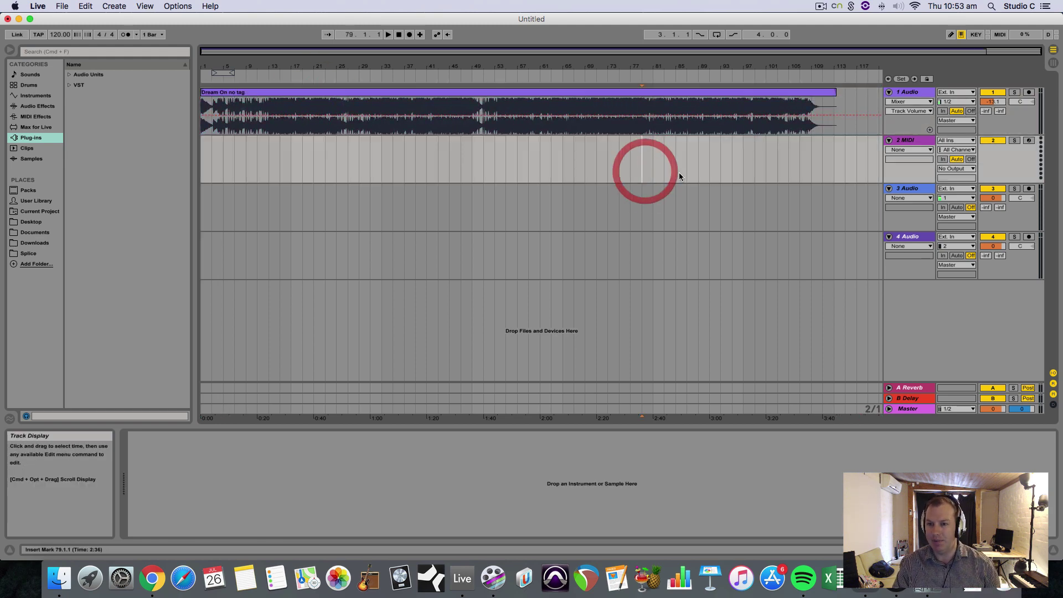
pyautogui.click(912, 140)
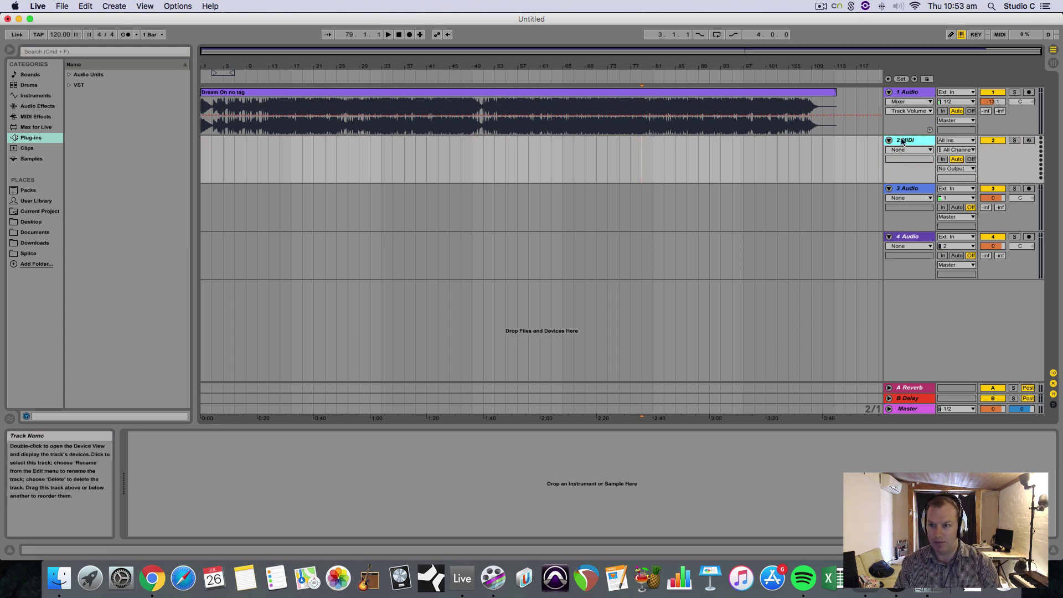
pyautogui.press('Delete')
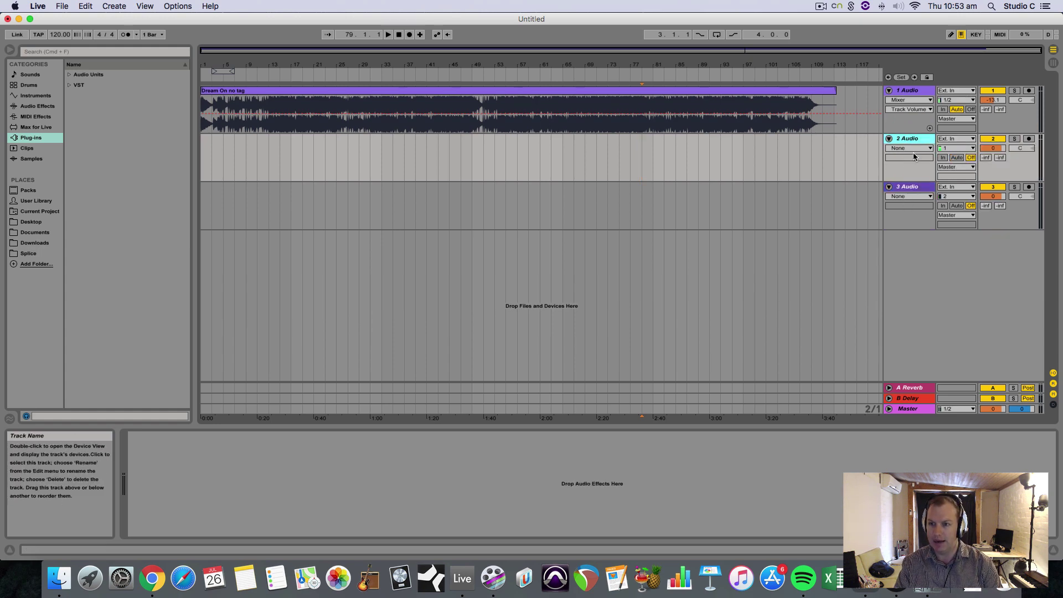
# Insert three more audio tracks below the existing empty audio tracks
pyautogui.click(908, 186)
pyautogui.rightClick(912, 267)
pyautogui.click(922, 275)
pyautogui.rightClick(916, 308)
pyautogui.click(925, 312)
pyautogui.rightClick(914, 342)
pyautogui.click(936, 348)
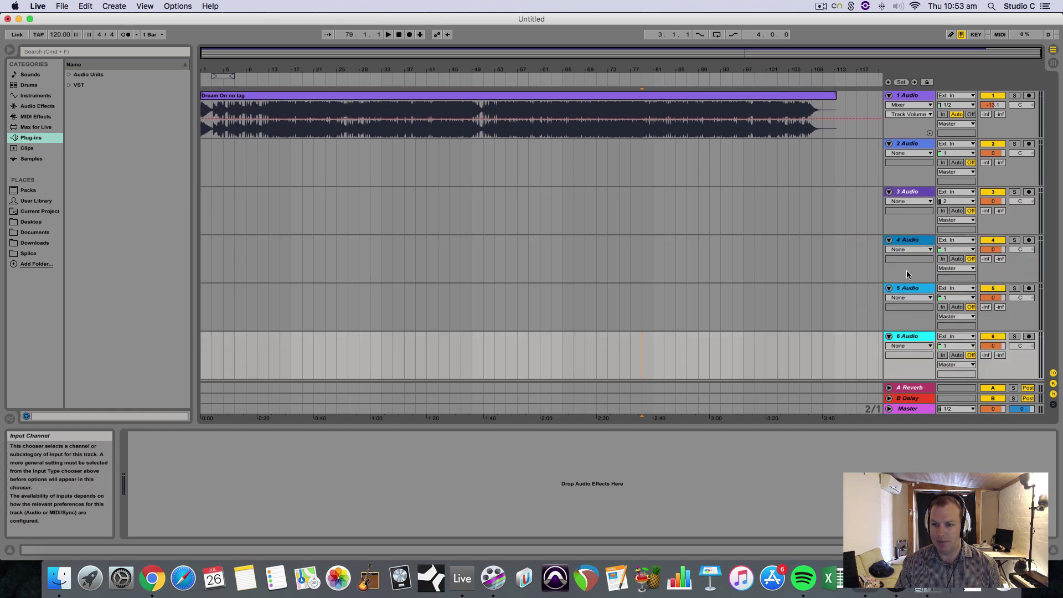
# Group the five empty audio tracks, 2 Audio through 6 Audio, into one group track
pyautogui.click(910, 144)
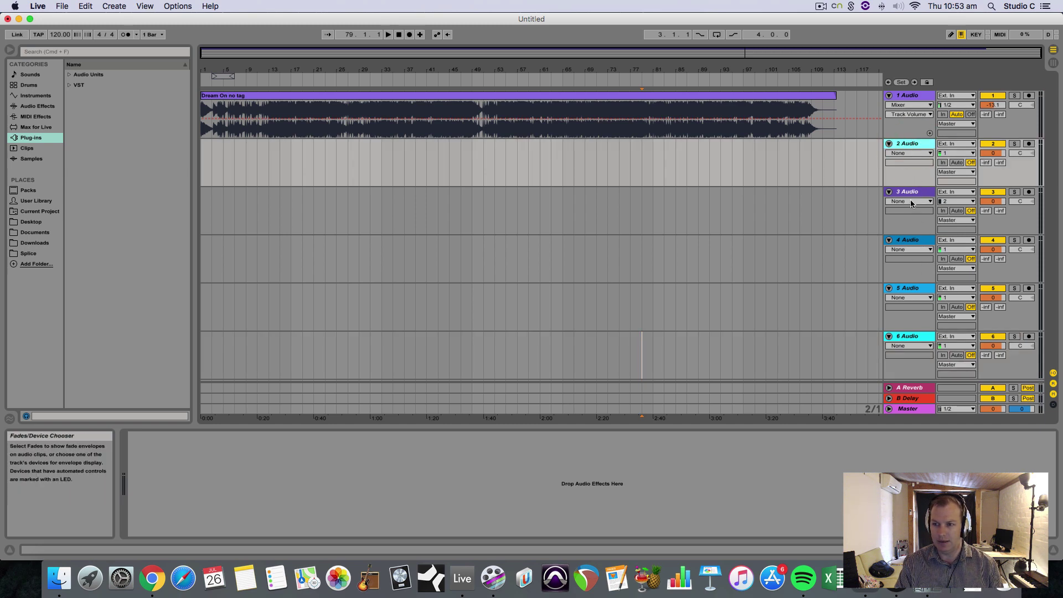
pyautogui.click(913, 144)
pyautogui.click(914, 332)
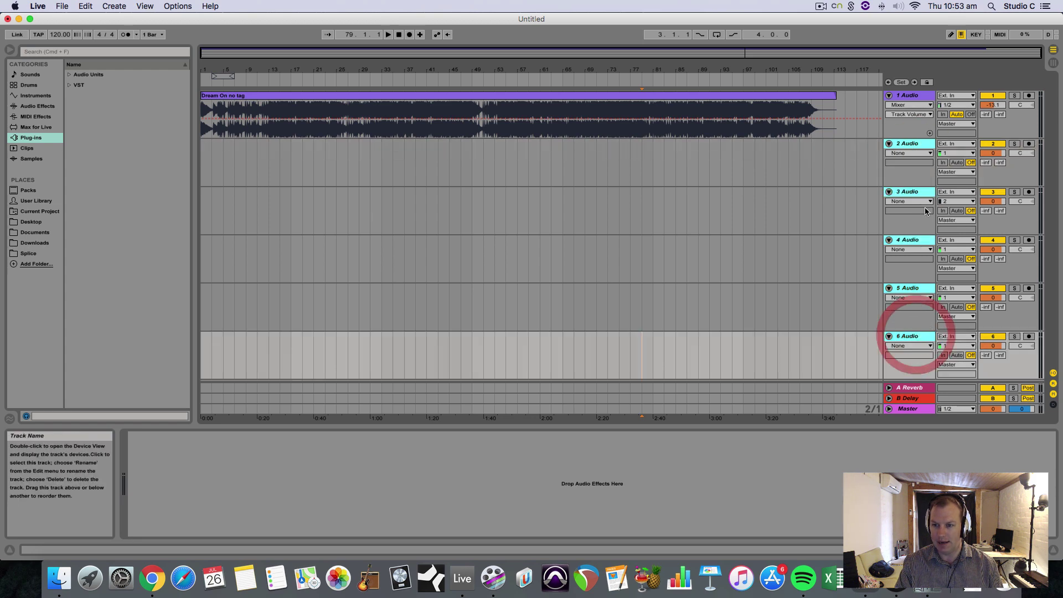
pyautogui.click(911, 146)
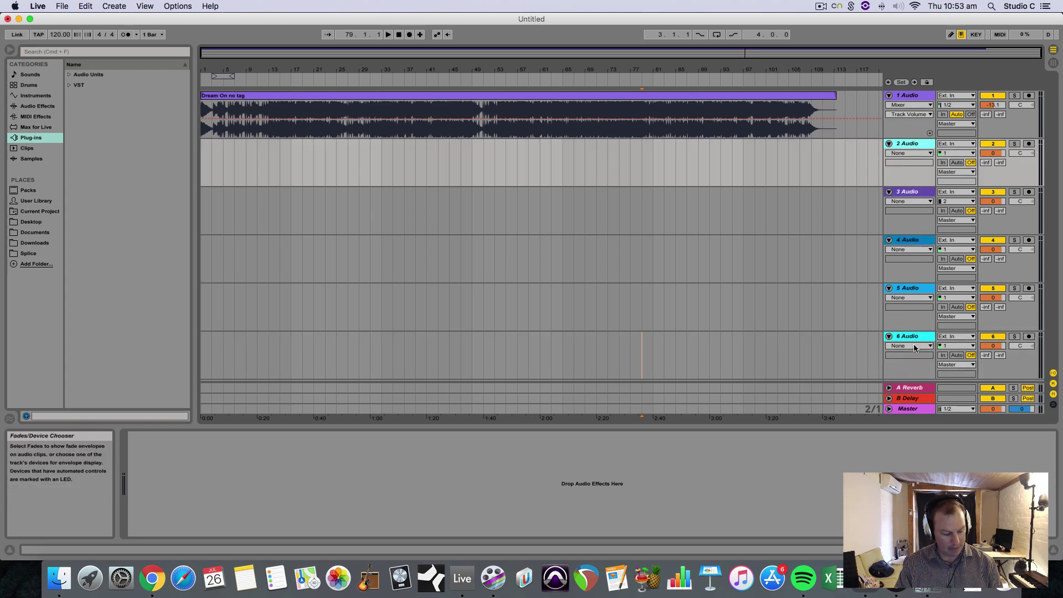
pyautogui.click(908, 144)
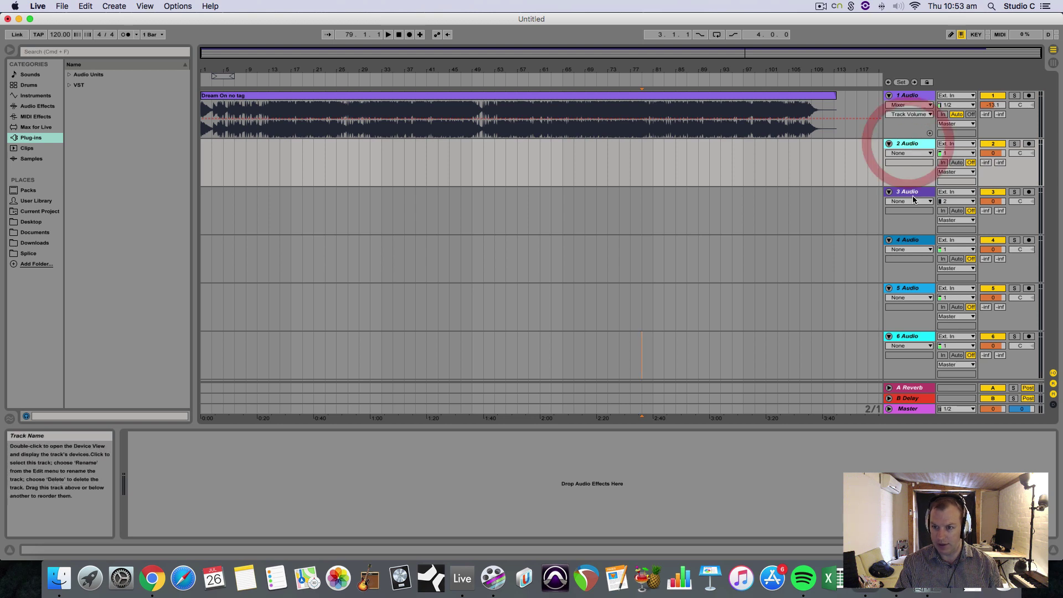
pyautogui.click(913, 337)
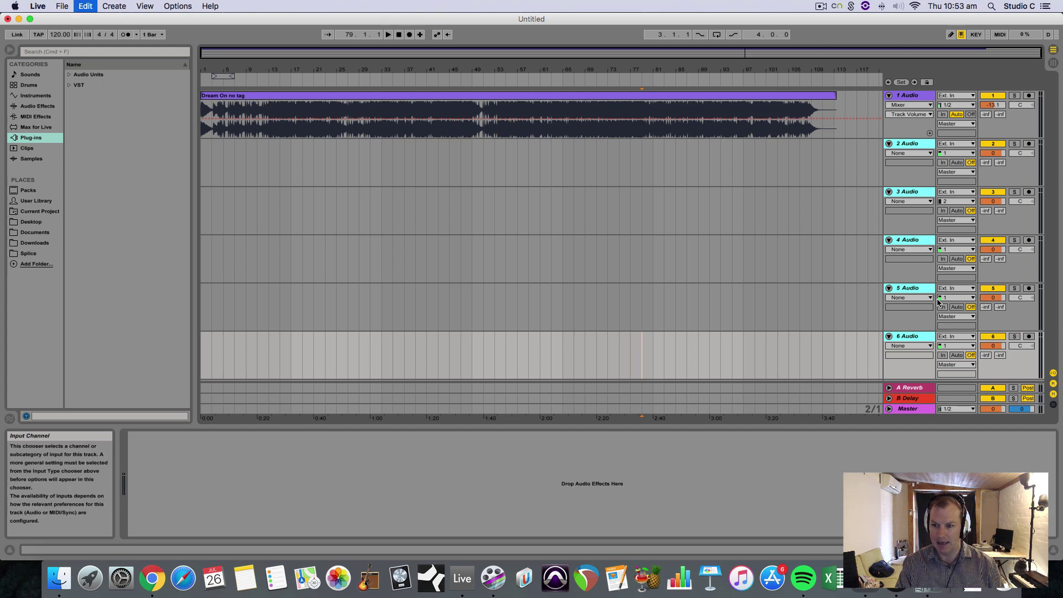
pyautogui.press('super+g')
# Fold the new group track and rename it Vocal Takes
pyautogui.click(889, 146)
pyautogui.click(889, 146)
pyautogui.click(889, 146)
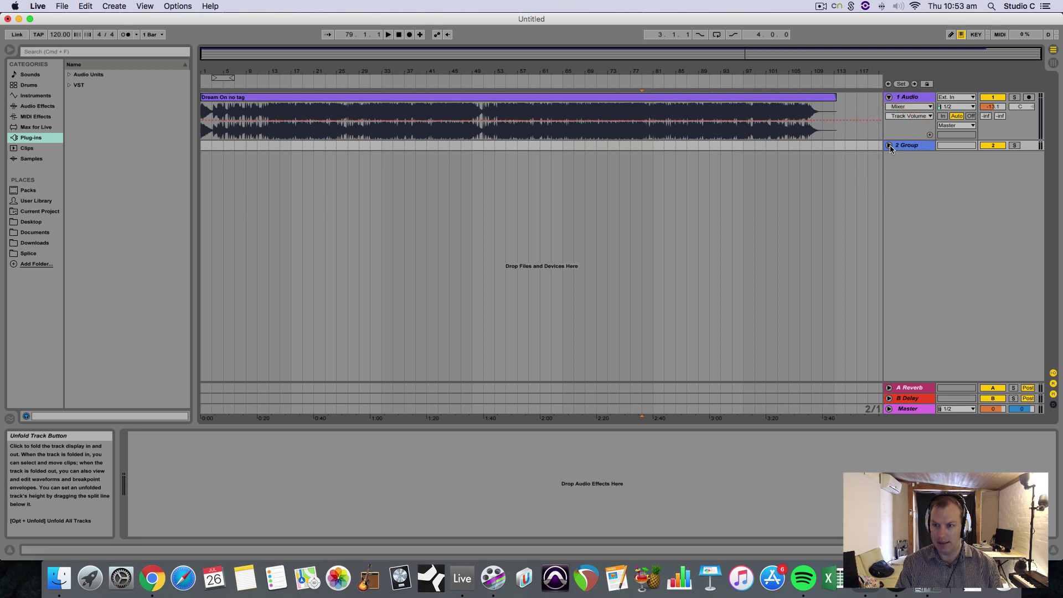
pyautogui.click(897, 147)
pyautogui.press('super+r')
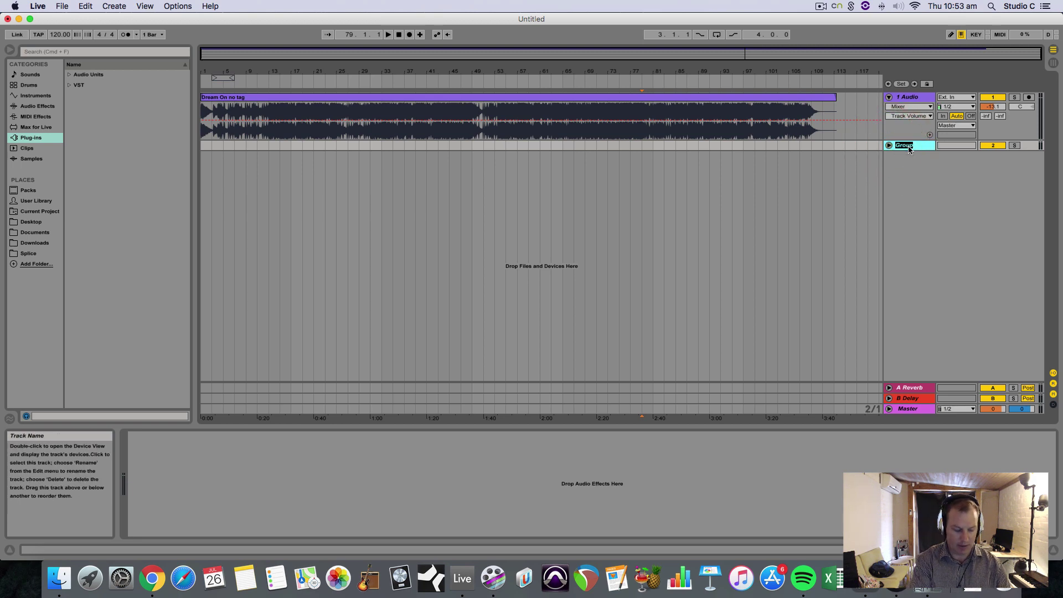
pyautogui.write('Vocal Takes')
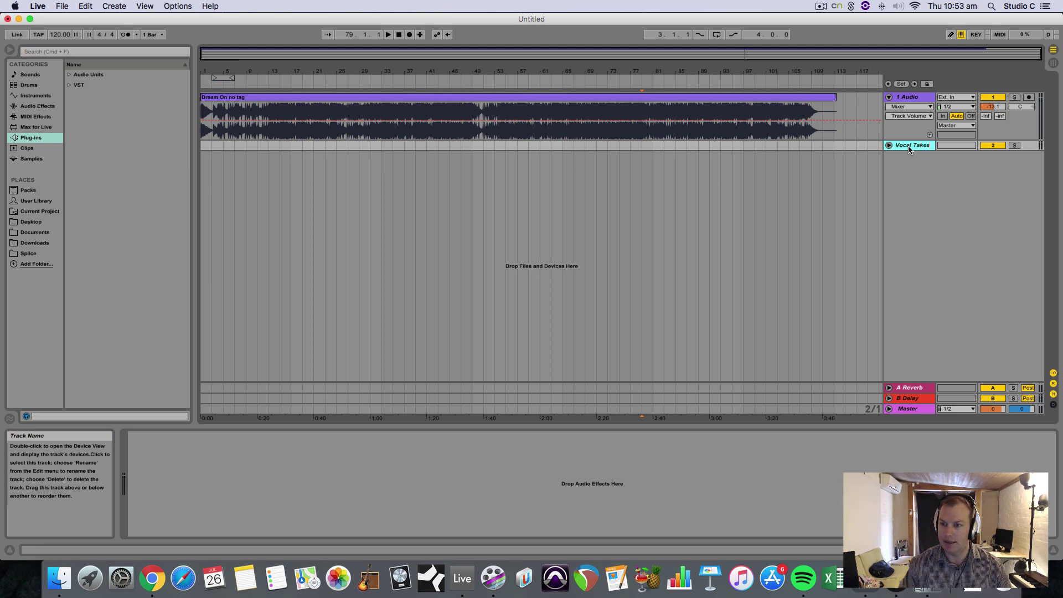
# Unfold the Vocal Takes group and rename its five tracks Comp, Take 1, Take 2, Take 3 and Take 4
pyautogui.click(889, 145)
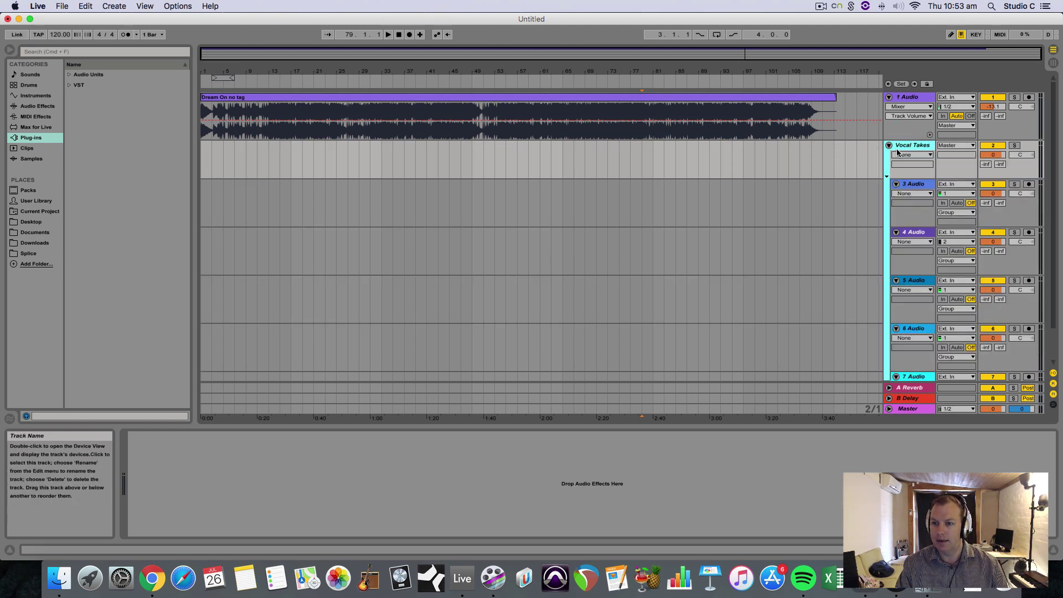
pyautogui.scroll(-1, 898, 159)
pyautogui.click(918, 173)
pyautogui.press('super+r')
pyautogui.press('Tab')
pyautogui.write('Take 1')
pyautogui.press('Tab')
pyautogui.write('Tak')
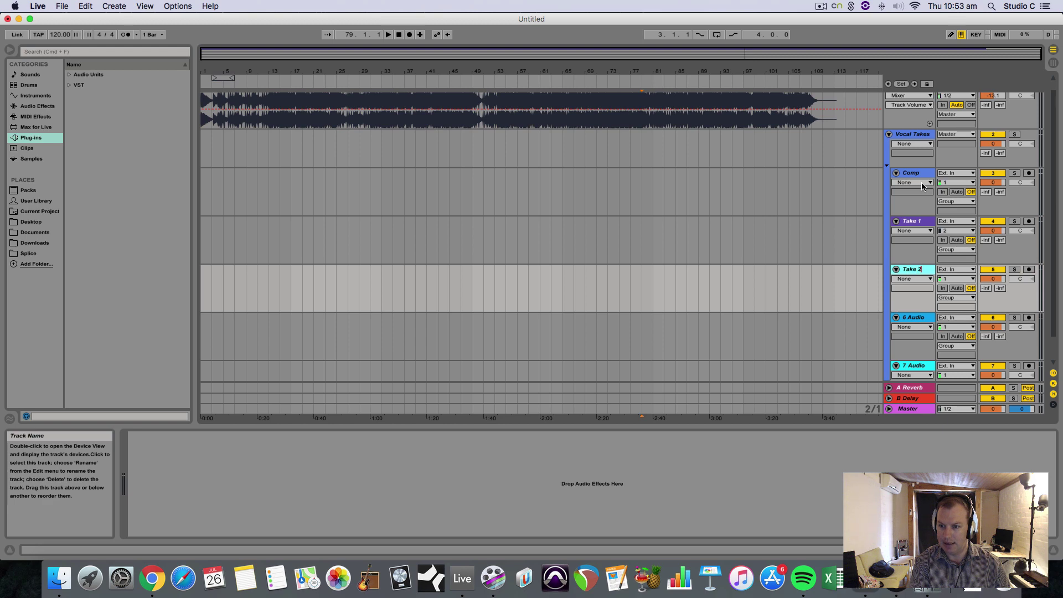
pyautogui.press('Tab')
pyautogui.write('Take 3')
pyautogui.press('Tab')
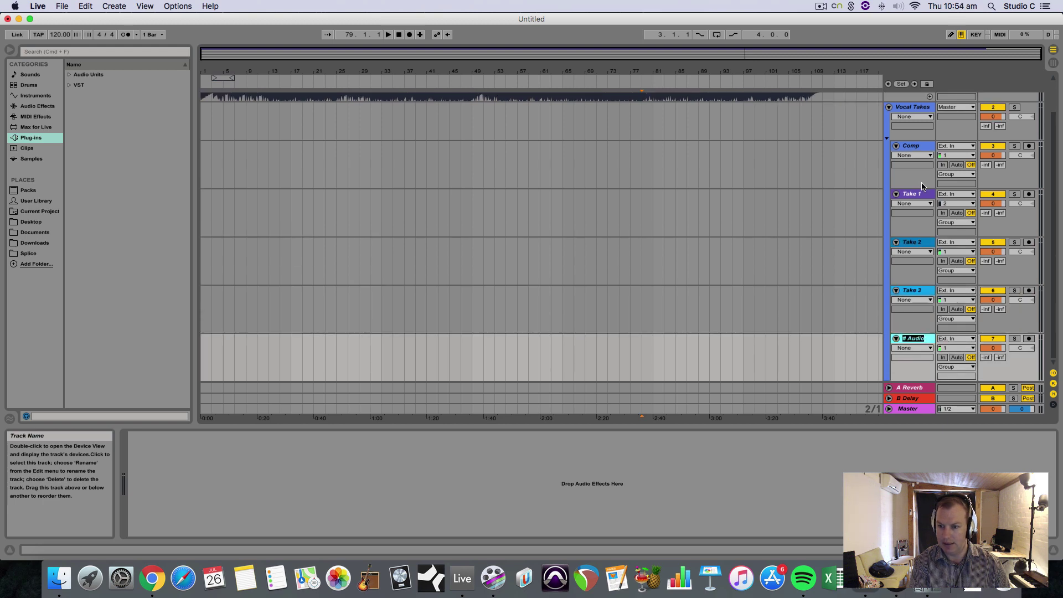
pyautogui.write('Take 4')
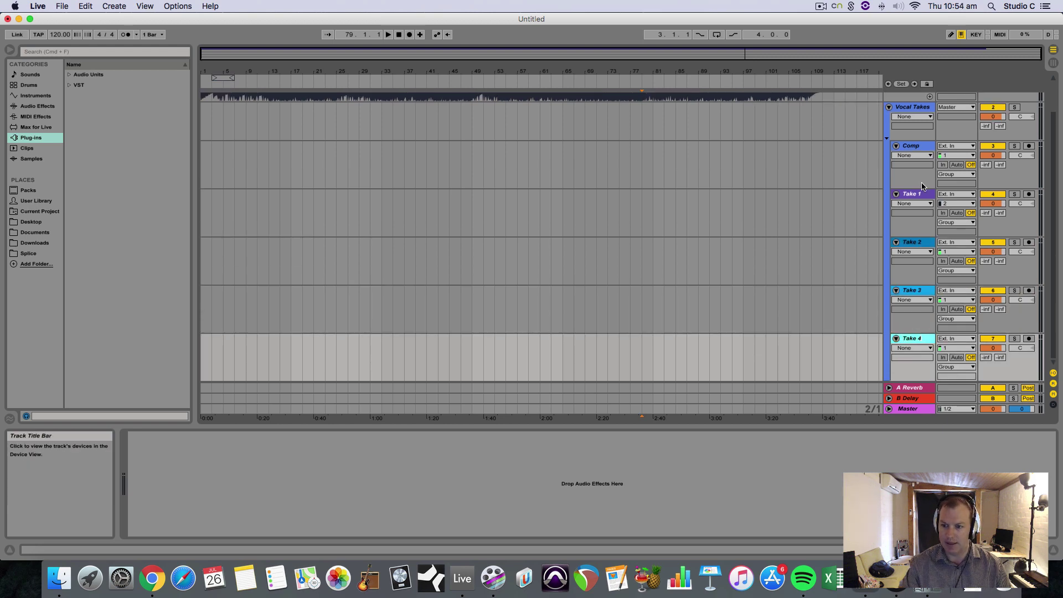
# Set the Take 1 track's input channel to 1
pyautogui.click(833, 265)
pyautogui.scroll(1, 835, 261)
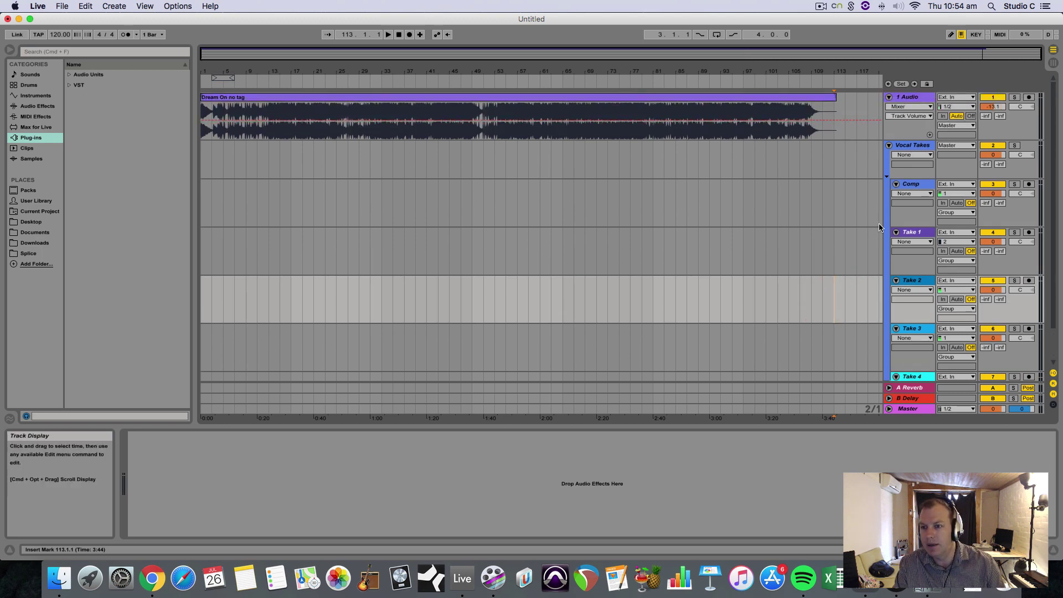
pyautogui.click(956, 291)
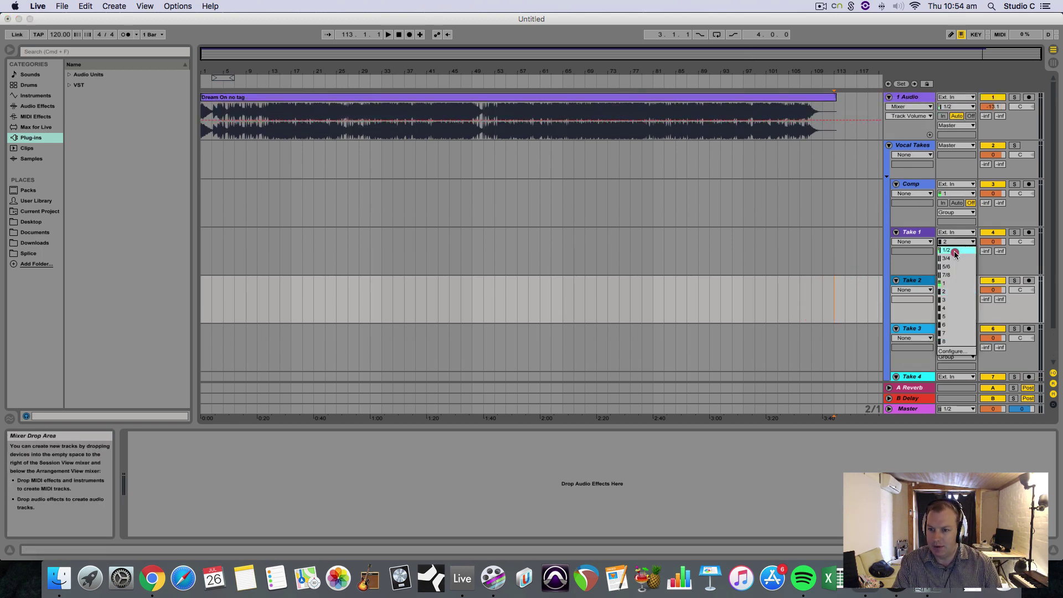
pyautogui.click(953, 284)
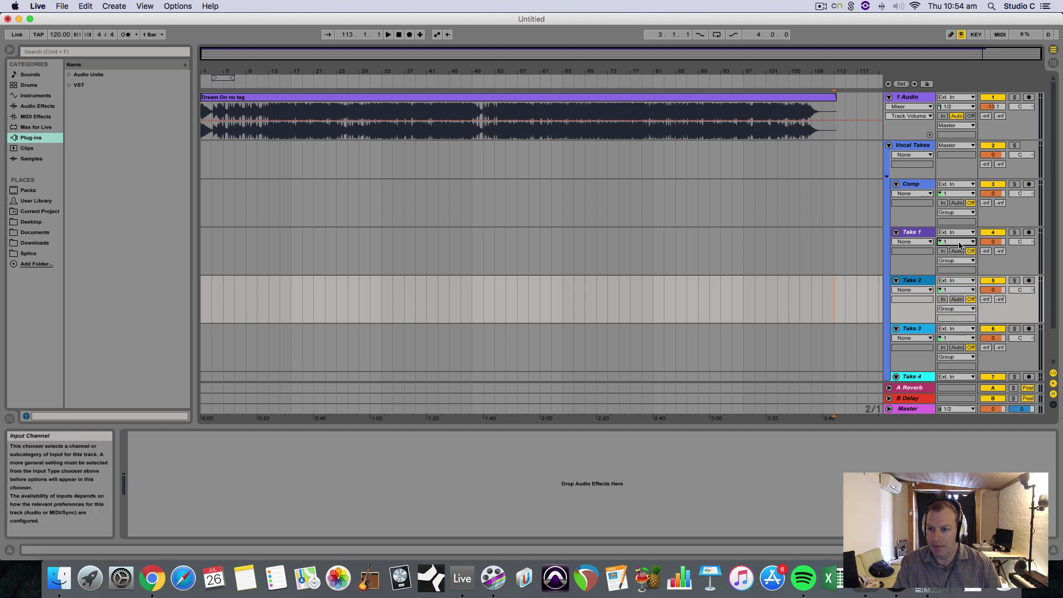
# Try the Auto and In monitoring modes on the Comp track, and set its monitoring back to Off
pyautogui.click(957, 203)
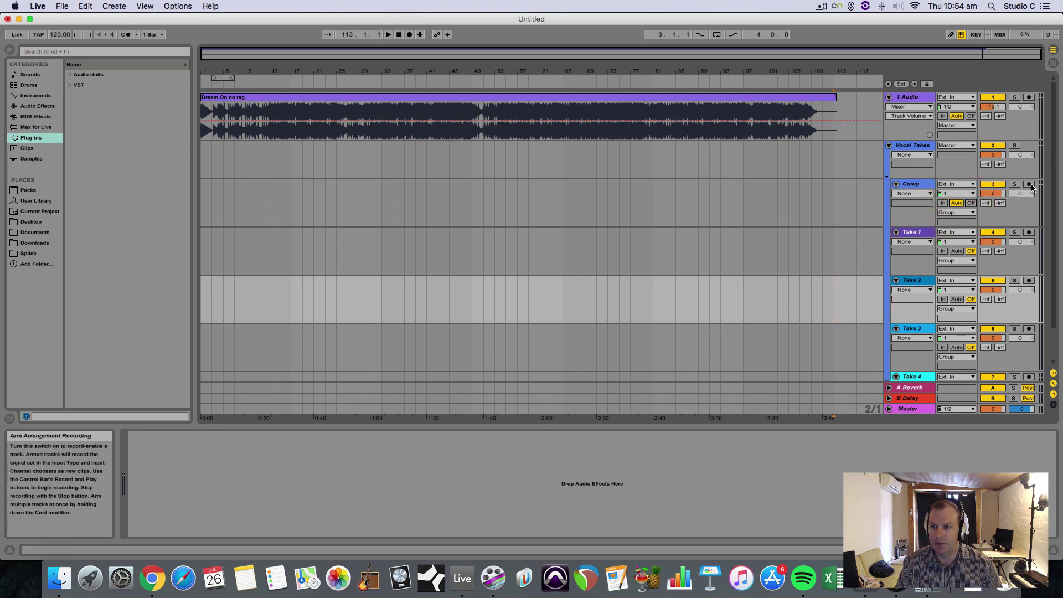
pyautogui.click(942, 204)
pyautogui.click(956, 205)
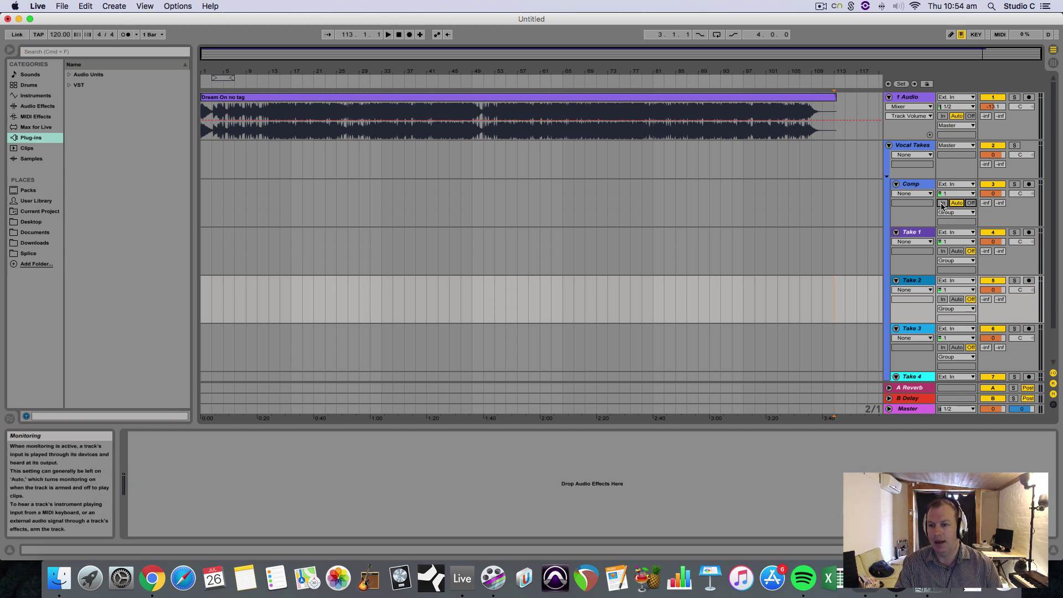
pyautogui.click(971, 205)
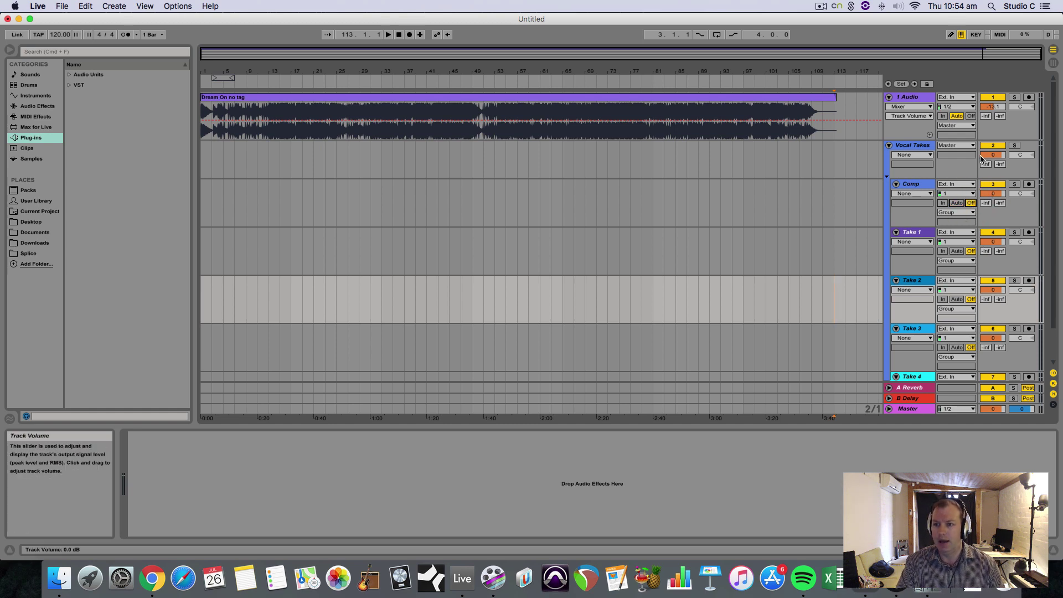
# Raise the Vocal Takes group's Reverb send slightly and its Delay send to about -37 dB
pyautogui.click(923, 145)
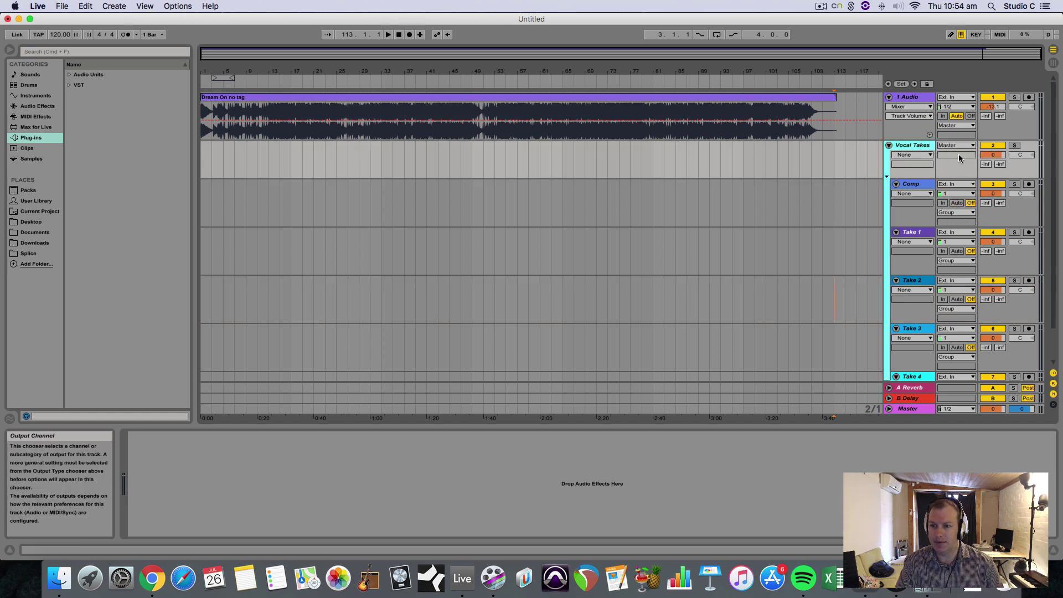
pyautogui.moveTo(986, 164); pyautogui.dragTo(986, 147)
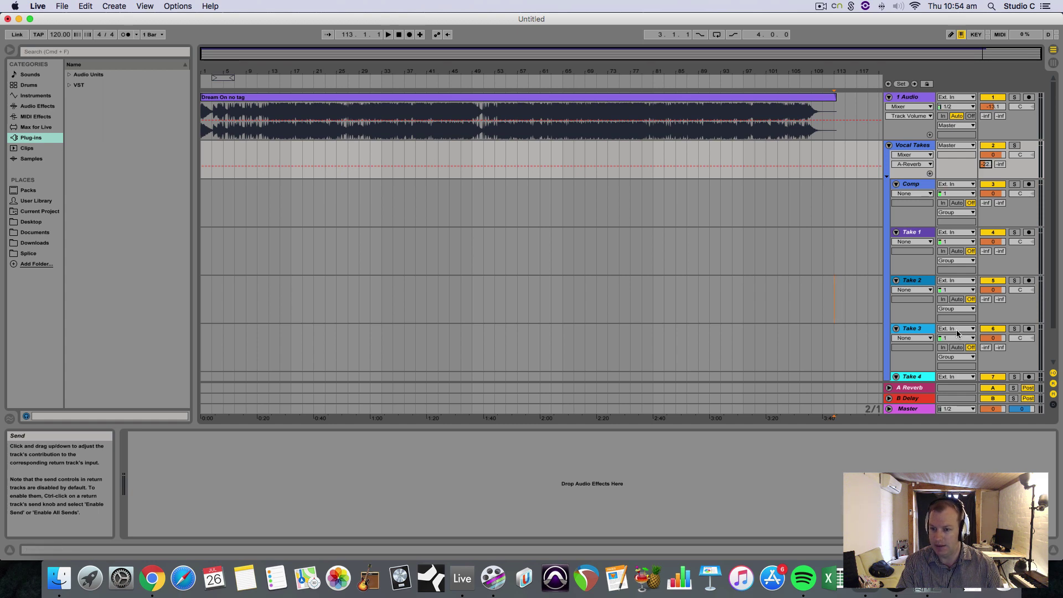
pyautogui.press('Tab')
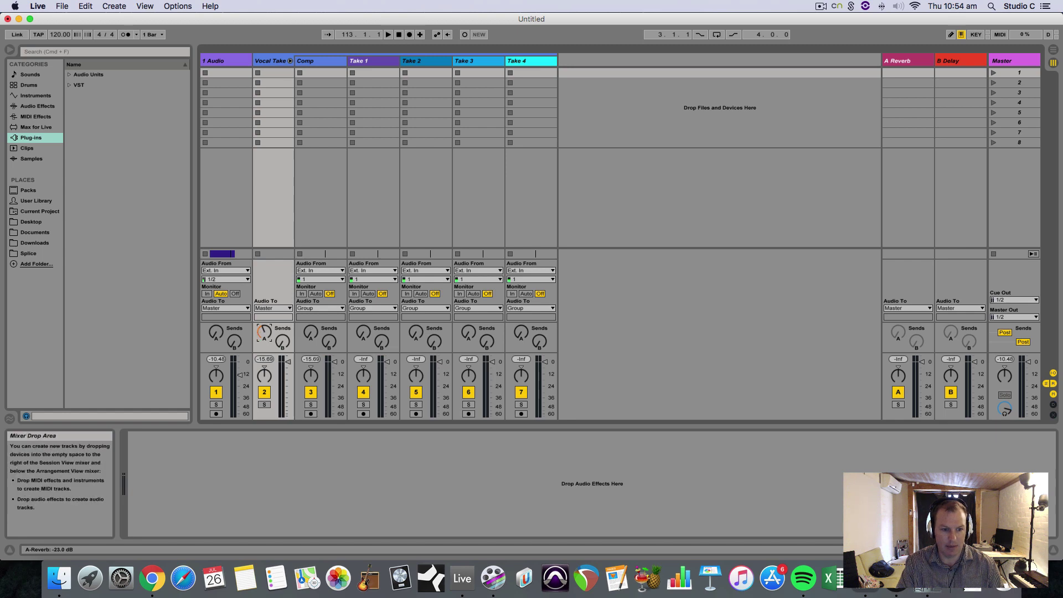
pyautogui.press('Tab')
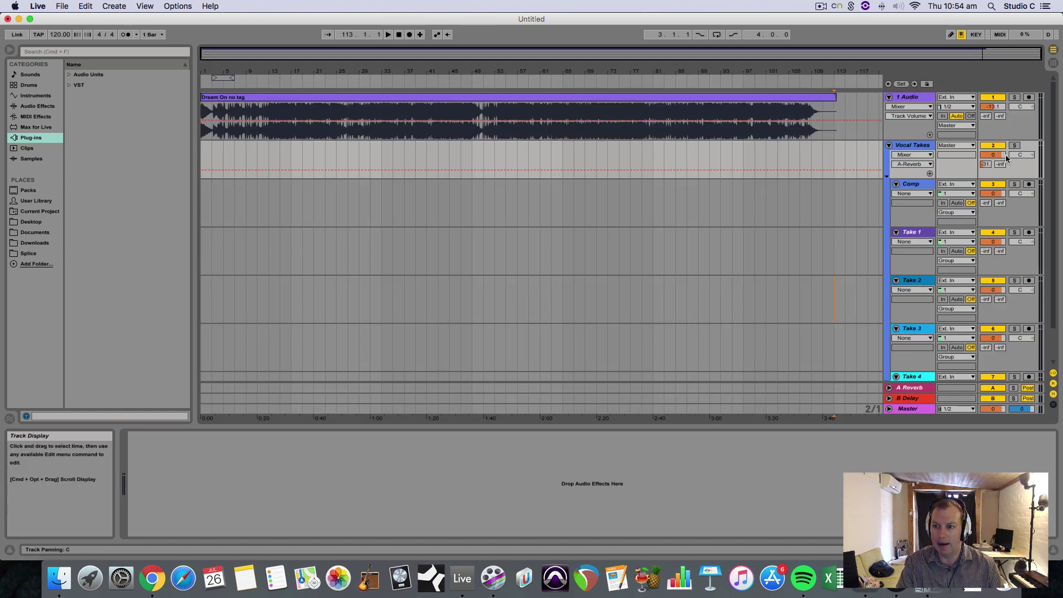
pyautogui.moveTo(1001, 164); pyautogui.dragTo(1001, 158)
pyautogui.moveTo(987, 165); pyautogui.dragTo(989, 163)
# Add the Compressor audio effect to the Vocal Takes group track
pyautogui.click(916, 145)
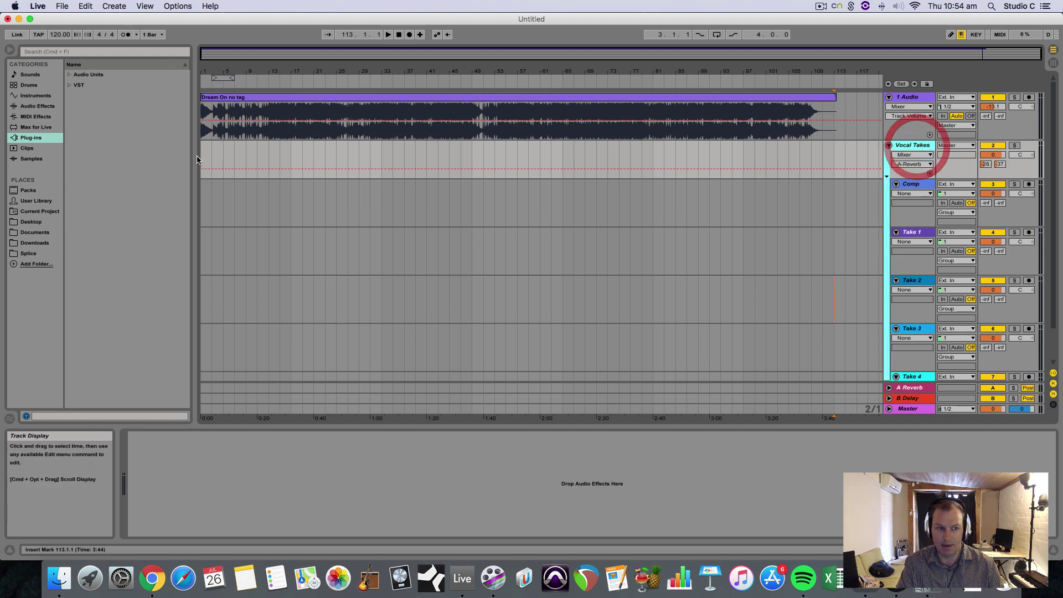
pyautogui.click(36, 95)
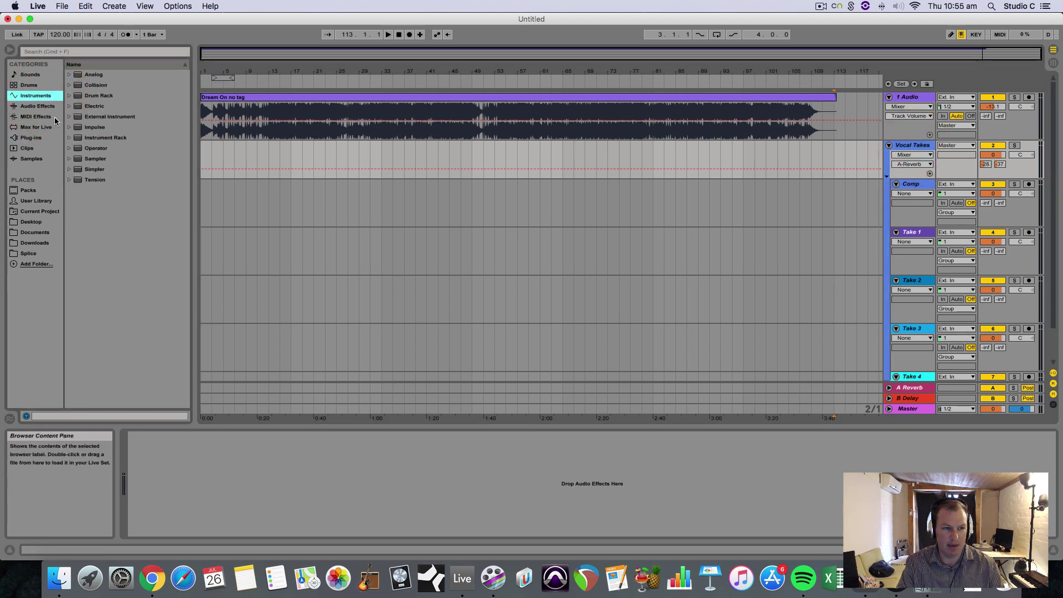
pyautogui.click(37, 106)
pyautogui.moveTo(99, 148); pyautogui.dragTo(913, 145)
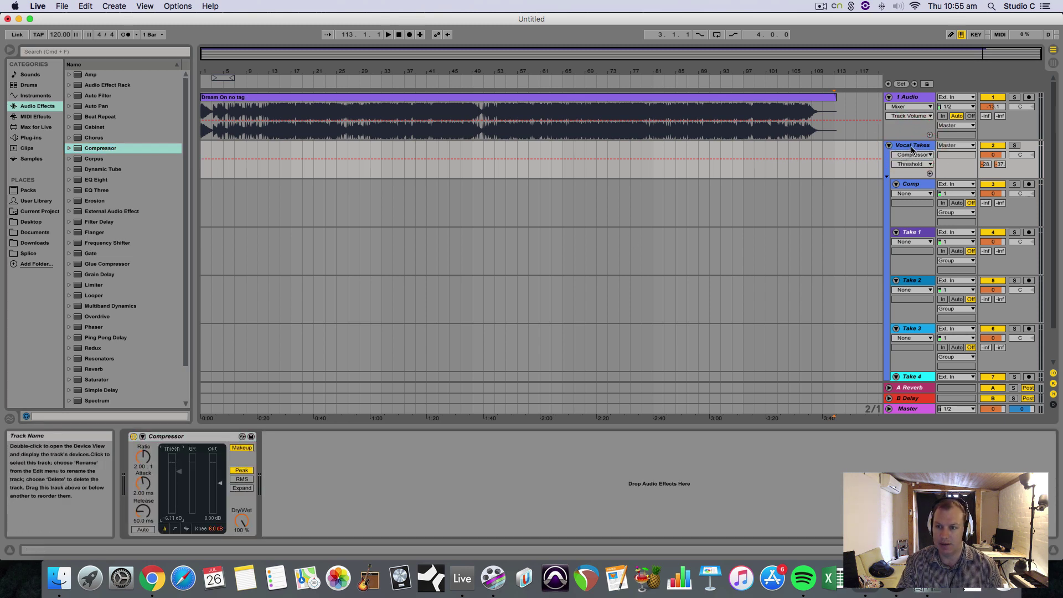
# Deactivate every track inside the Vocal Takes group except Take 1
pyautogui.click(912, 184)
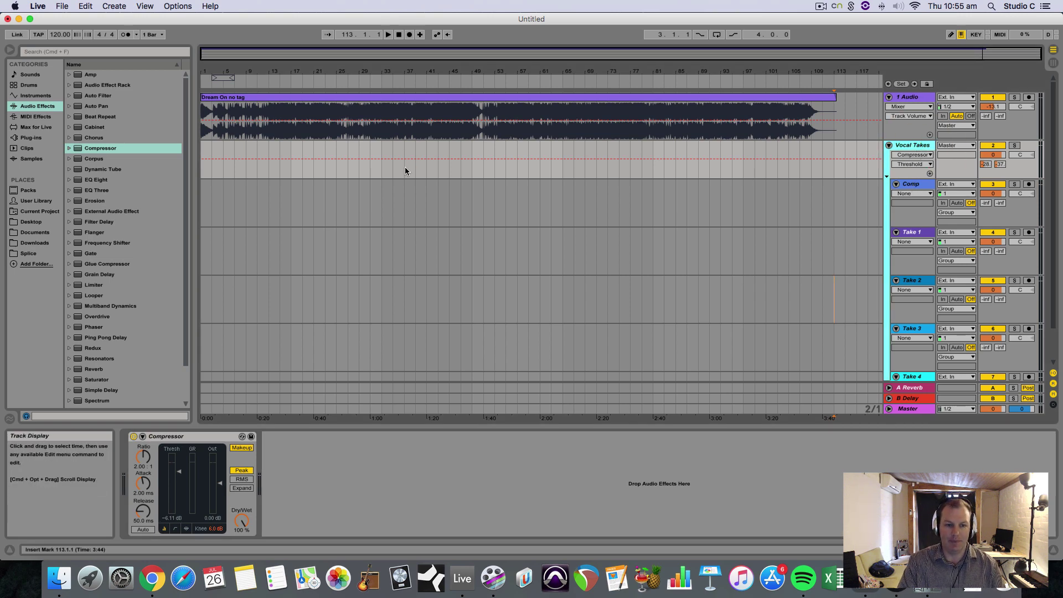
pyautogui.scroll(-2, 996, 321)
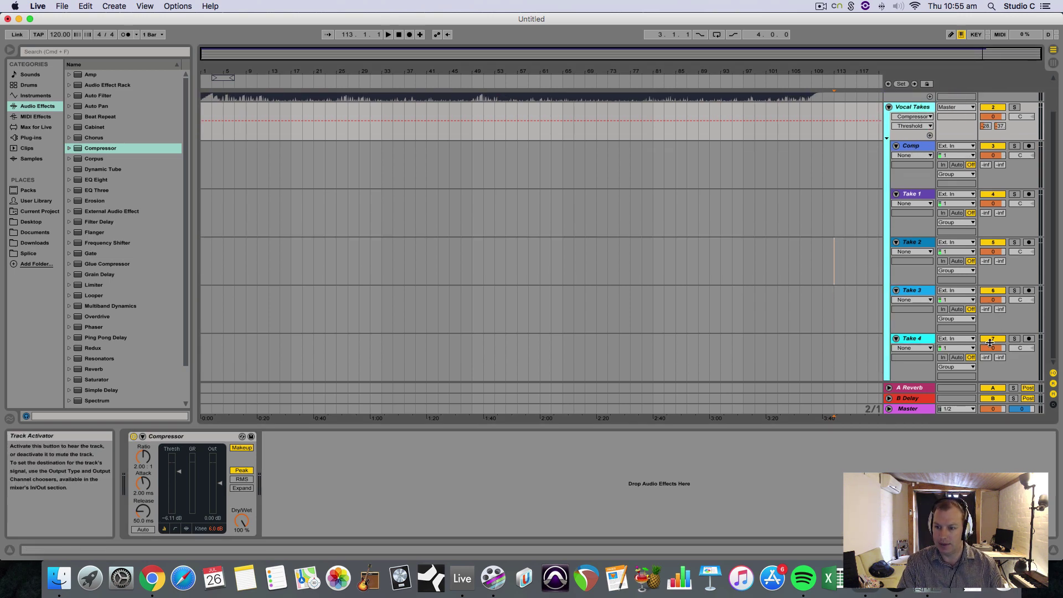
pyautogui.click(993, 339)
pyautogui.click(994, 291)
pyautogui.click(994, 243)
pyautogui.scroll(2, 995, 238)
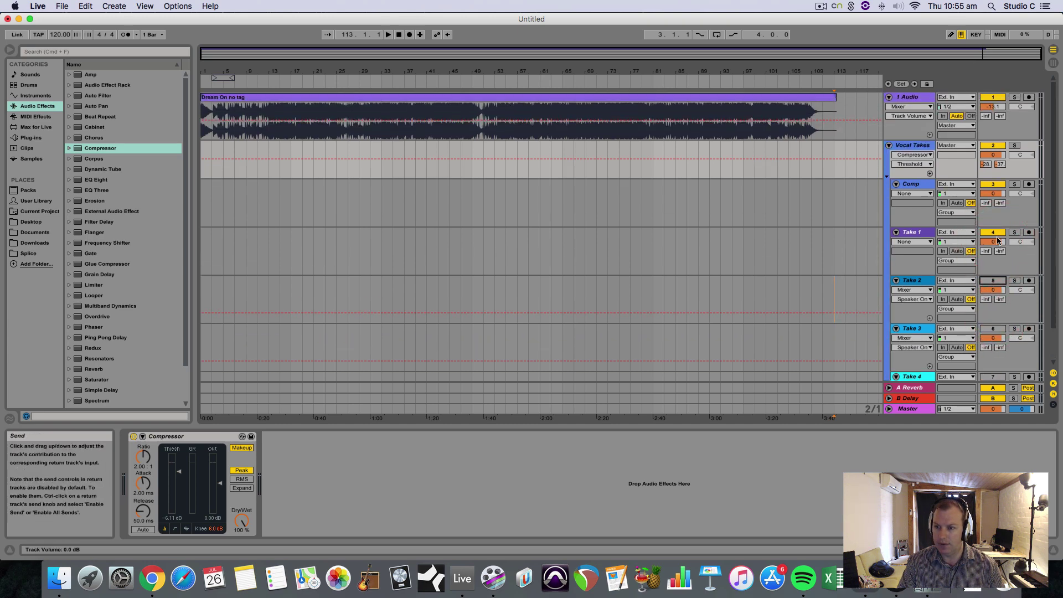
pyautogui.click(996, 234)
pyautogui.click(994, 186)
pyautogui.click(1001, 232)
# Set the start position to bar 3 on the Take 1 track and arm that track for recording
pyautogui.click(917, 233)
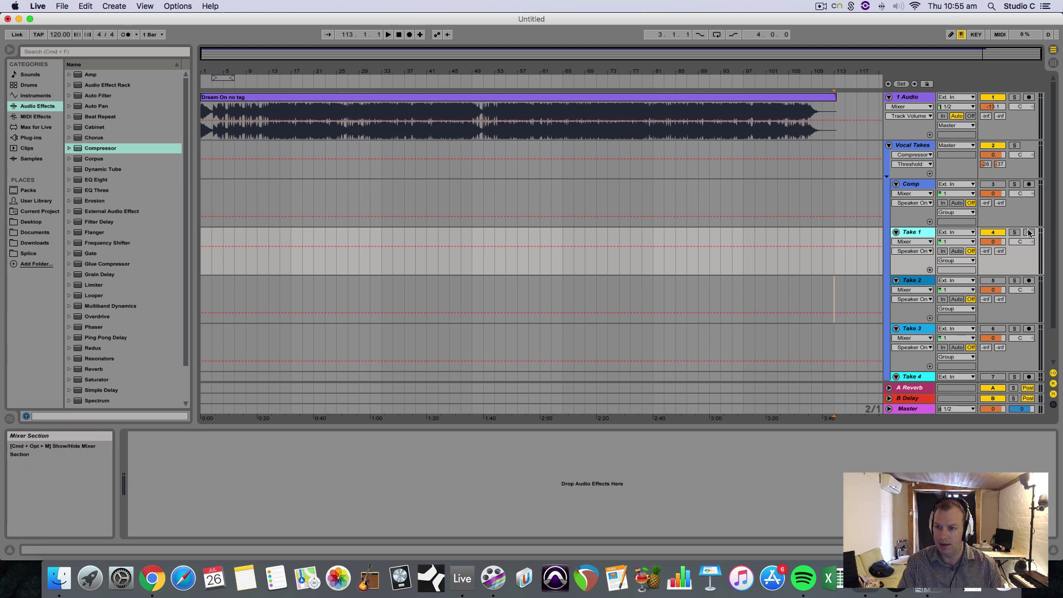
pyautogui.click(208, 264)
pyautogui.click(1027, 233)
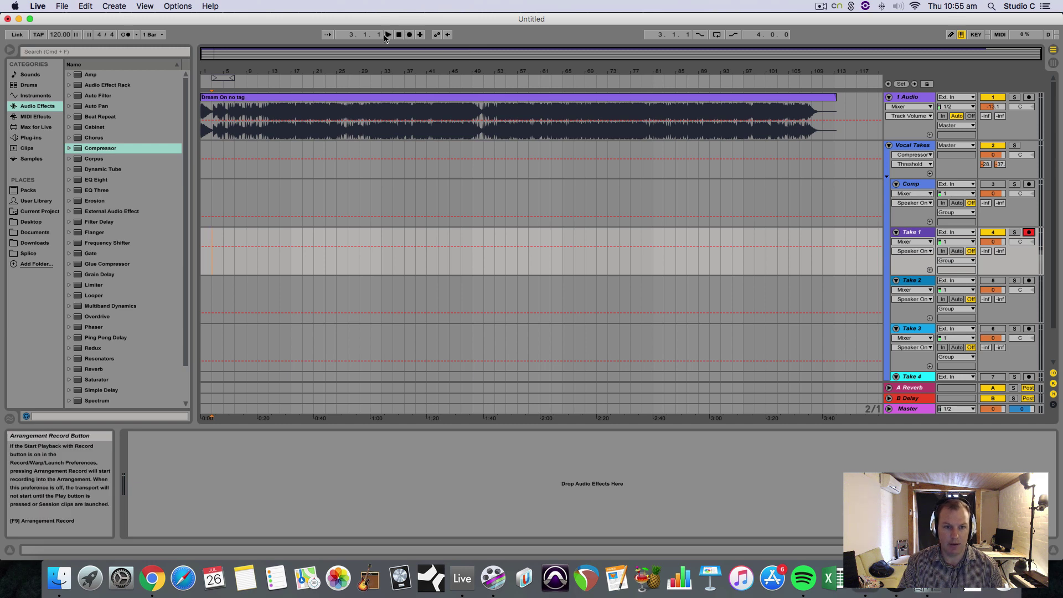
# Record a vocal clip on Take 1 from bar 3 to about bar 11 and set the backing track's volume to -12.8 dB
pyautogui.click(409, 34)
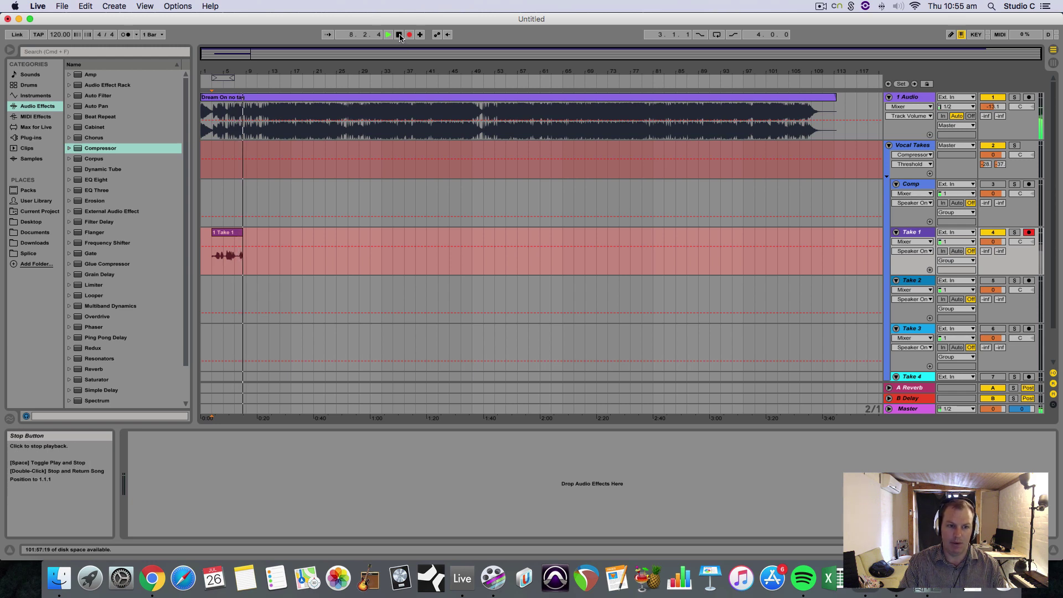
pyautogui.moveTo(992, 107)
pyautogui.mouseDown()
pyautogui.moveTo(992, 130)
pyautogui.moveTo(992, 111)
pyautogui.mouseUp()
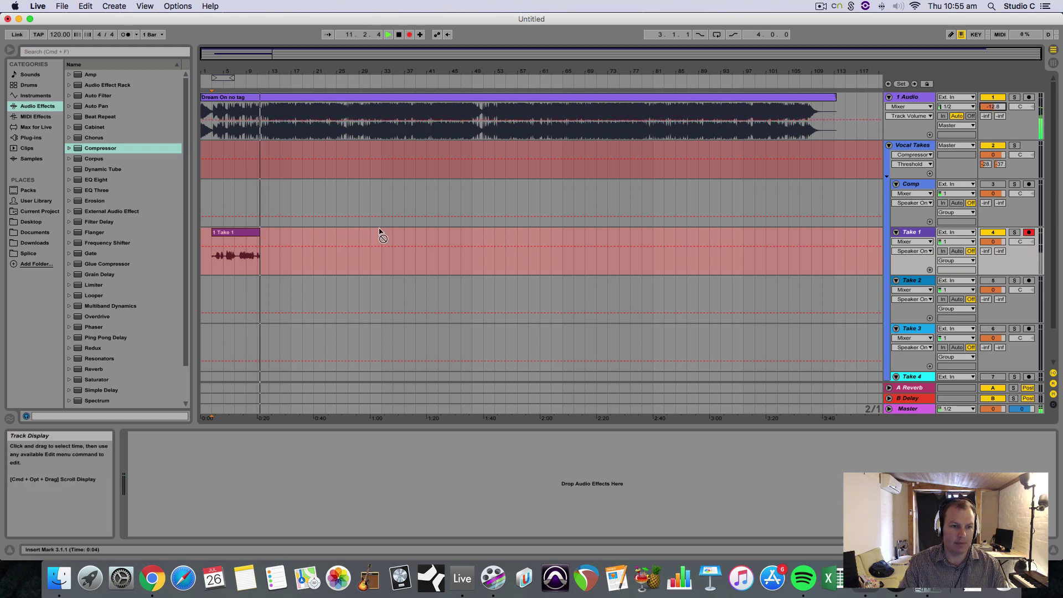
pyautogui.press('space')
pyautogui.click(244, 245)
# Duplicate the recorded Take 1 clip repeatedly so copies fill the Take 1 track to near the end of the backing track
pyautogui.click(243, 233)
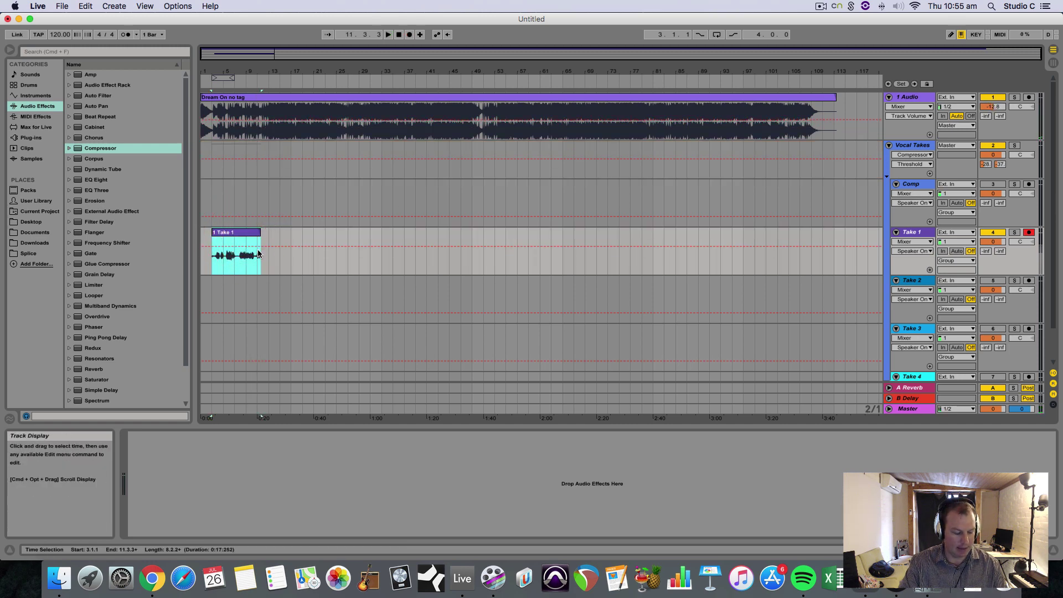
pyautogui.click(312, 268)
pyautogui.click(251, 232)
pyautogui.press('super+d')
pyautogui.moveTo(286, 242); pyautogui.dragTo(789, 240)
pyautogui.click(237, 233)
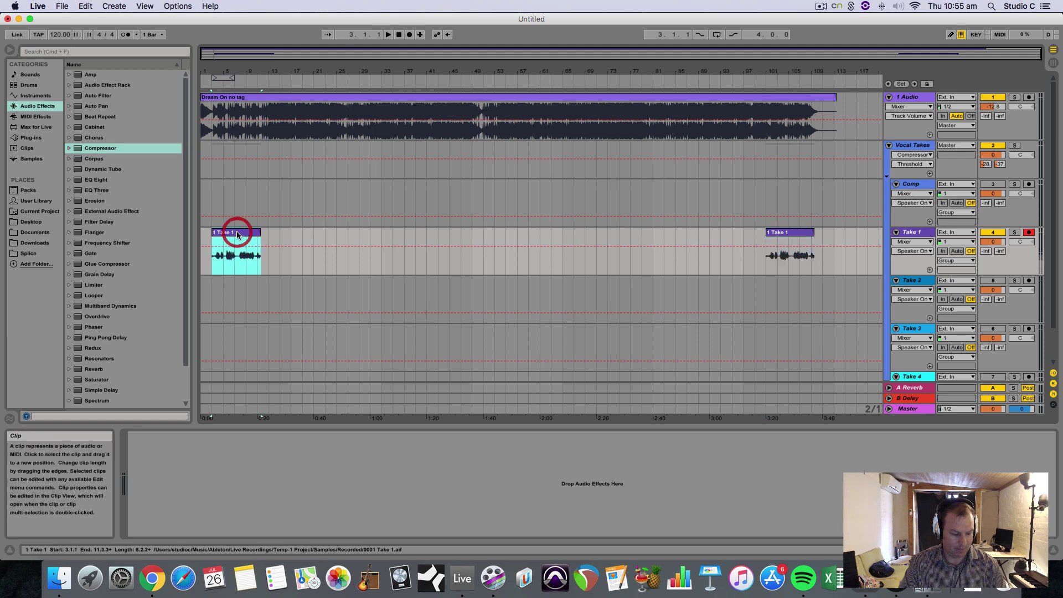
pyautogui.press('super+d')
pyautogui.press('super+d')
pyautogui.press('super+d')
pyautogui.press('super+d')
pyautogui.press('super+d')
pyautogui.press('super+d')
pyautogui.press('super+d')
pyautogui.press('super+d')
pyautogui.press('super+d')
pyautogui.press('super+d')
pyautogui.press('super+d')
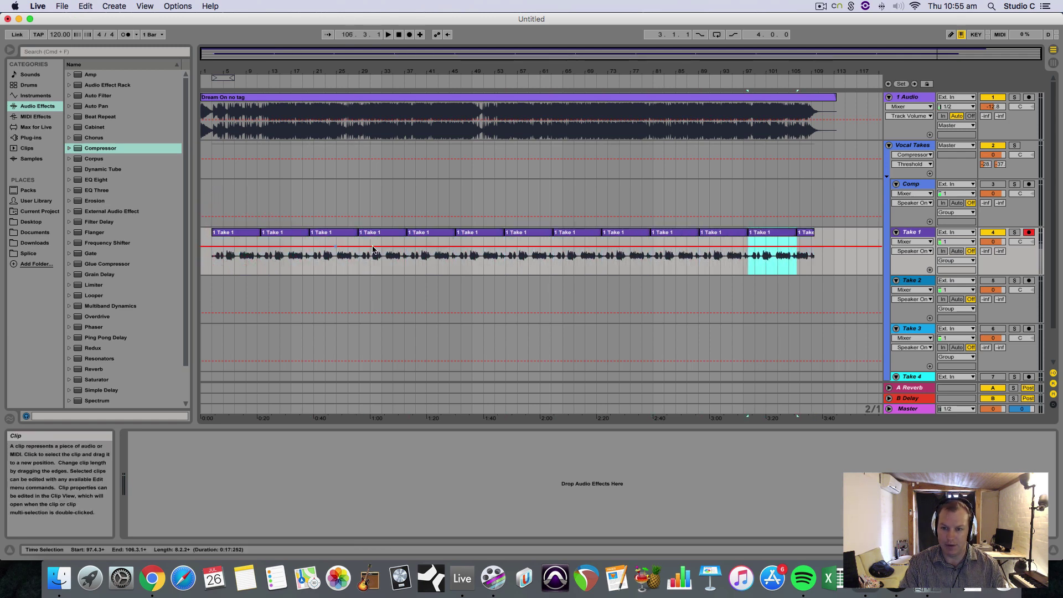
# Consolidate the Take 1 clips from bar 3 to bar 111 into a single clip
pyautogui.moveTo(824, 254); pyautogui.dragTo(556, 255)
pyautogui.keyDown('shift'); pyautogui.click(212, 261); pyautogui.keyUp('shift')
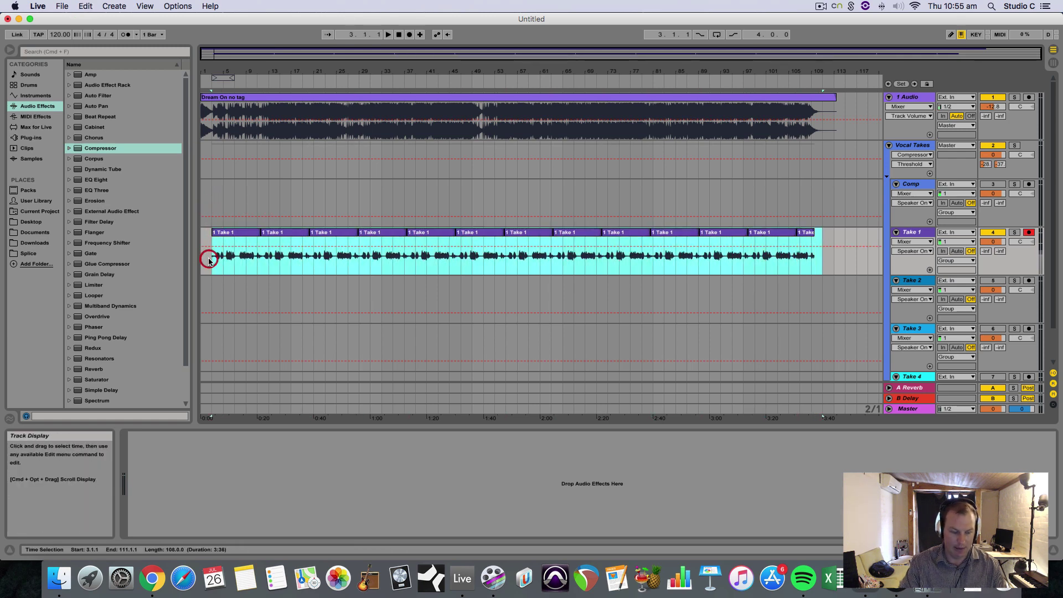
pyautogui.press('super+j')
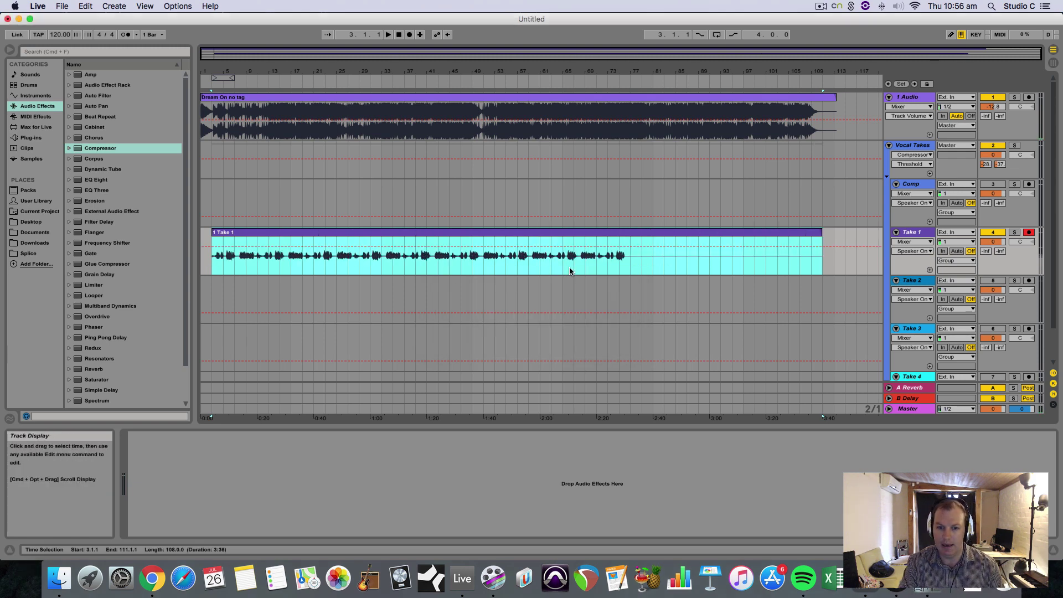
# Switch the active and armed track from Take 1 to Take 2 and paste a copy of the consolidated clip there at bar 3
pyautogui.click(709, 231)
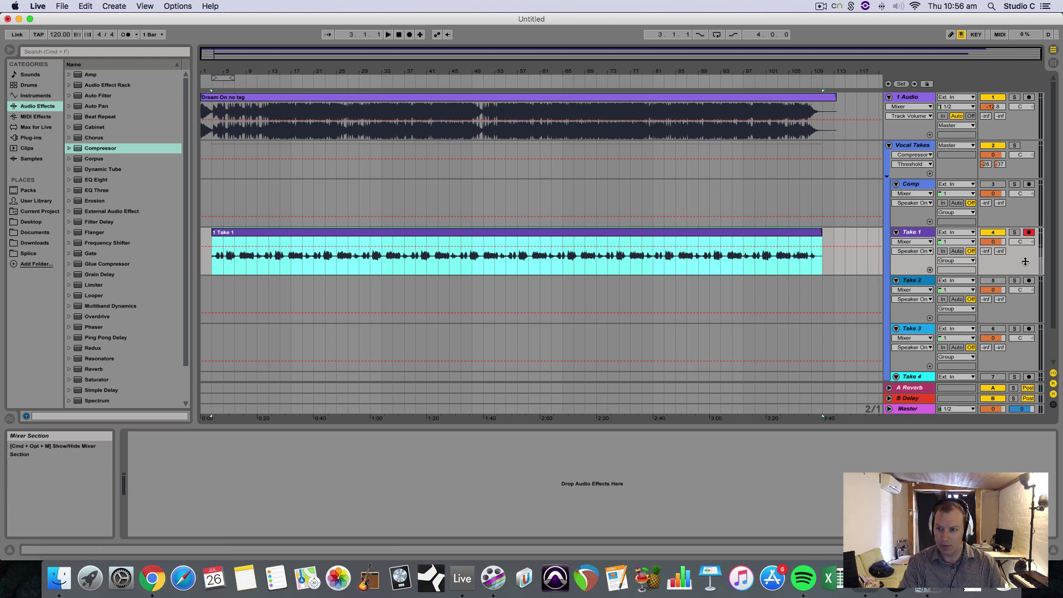
pyautogui.click(1028, 233)
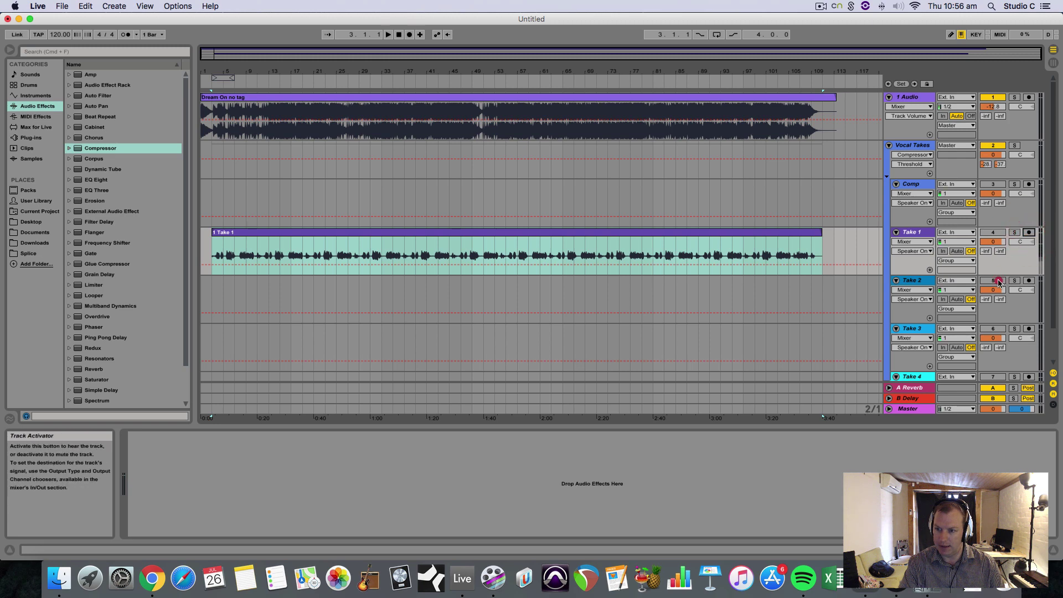
pyautogui.click(1029, 280)
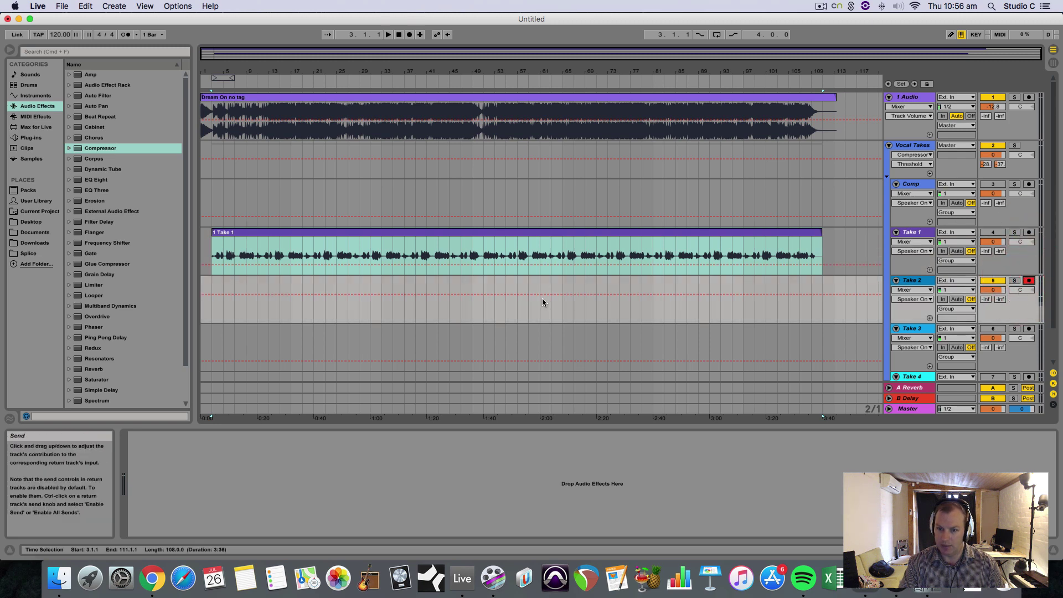
pyautogui.click(213, 309)
pyautogui.press('super+v')
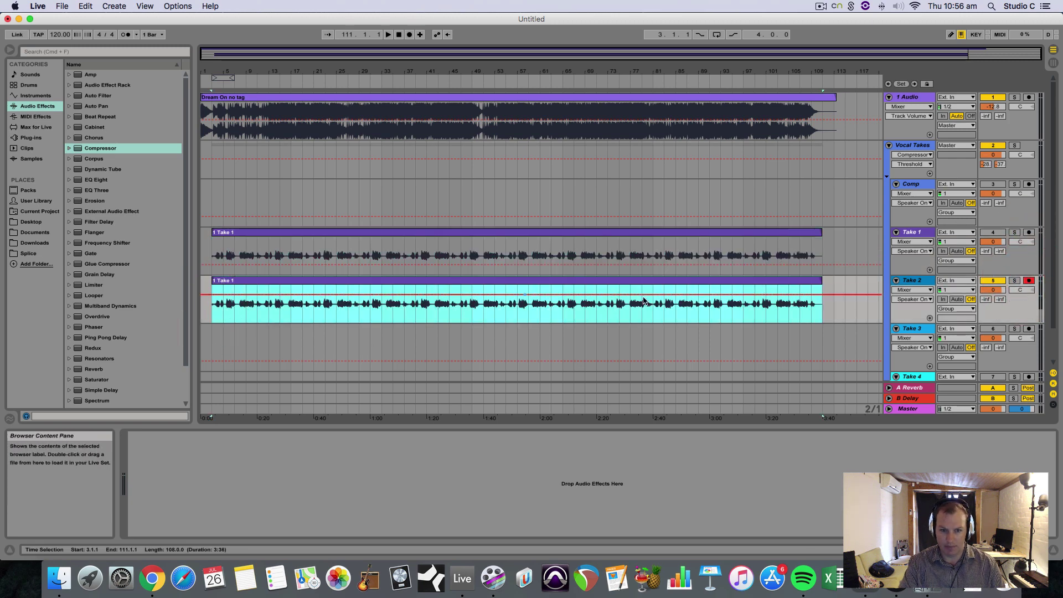
# Try the Vocal Takes group's volume at -7.1 dB, then restore it to 0 dB
pyautogui.moveTo(993, 155); pyautogui.dragTo(993, 166)
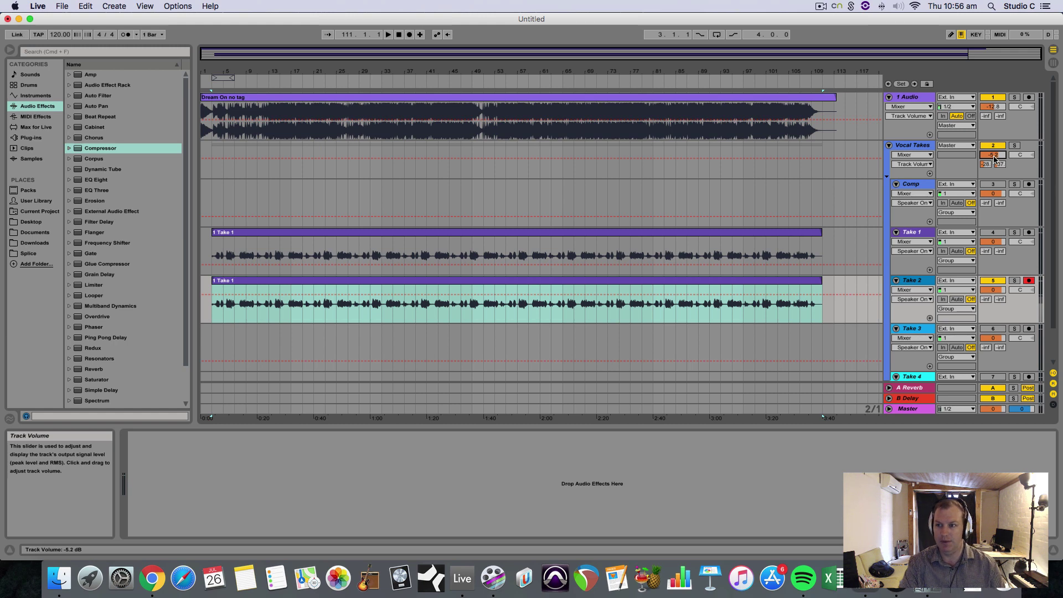
pyautogui.moveTo(993, 160); pyautogui.dragTo(993, 164)
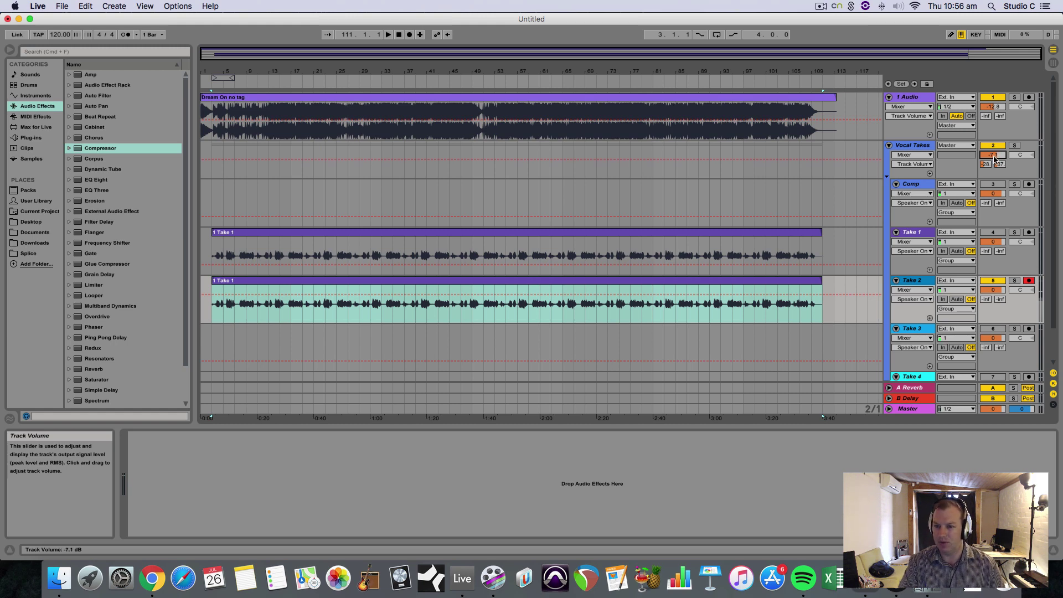
pyautogui.scroll(-3, 840, 248)
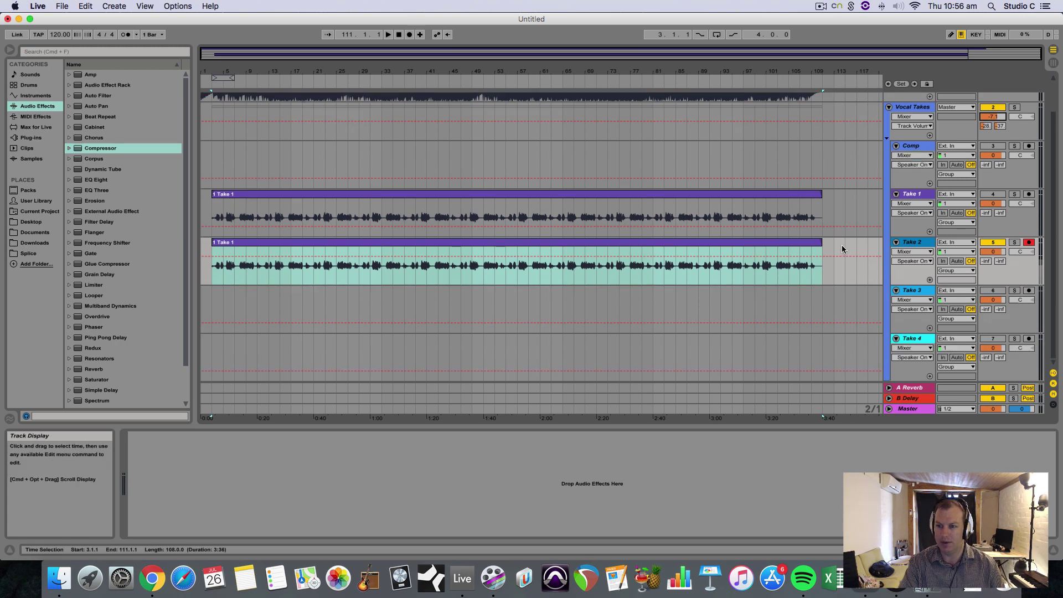
pyautogui.scroll(3, 842, 249)
pyautogui.moveTo(992, 155); pyautogui.dragTo(1000, 154)
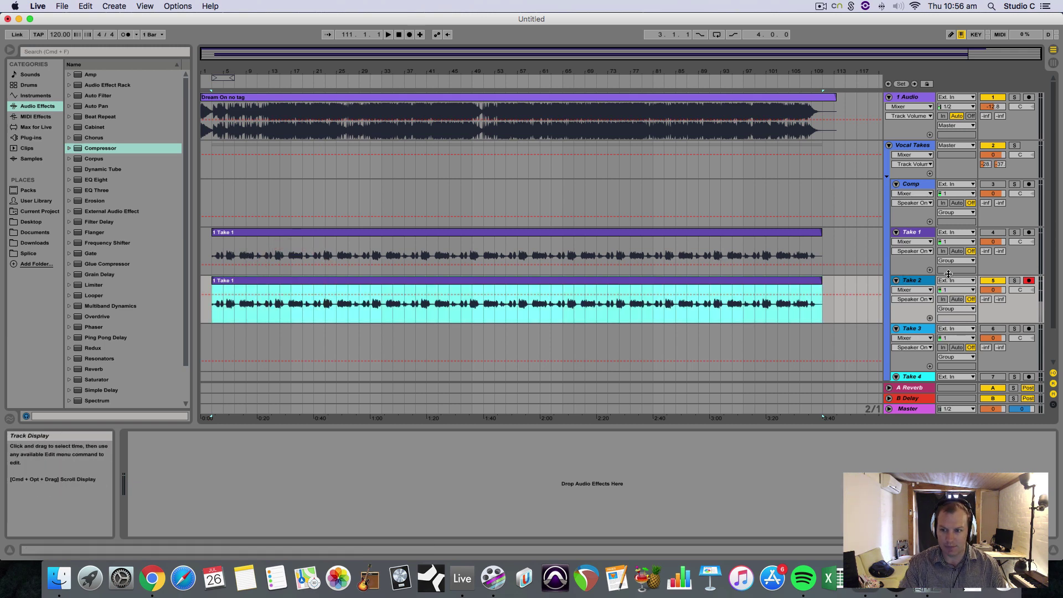
# Deactivate and disarm Take 2, arm Take 3, and paste the consolidated vocal clip at bar 3 of Take 3
pyautogui.click(999, 281)
pyautogui.click(1028, 280)
pyautogui.click(1028, 328)
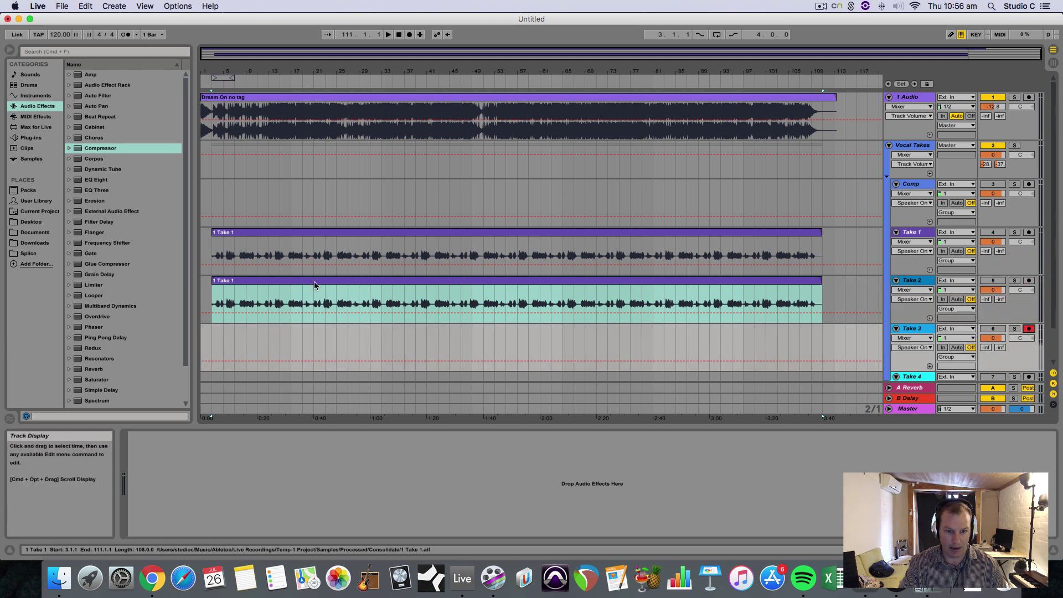
pyautogui.click(215, 346)
pyautogui.press('super+v')
pyautogui.scroll(-2, 476, 318)
pyautogui.scroll(2, 500, 300)
pyautogui.scroll(-1, 495, 299)
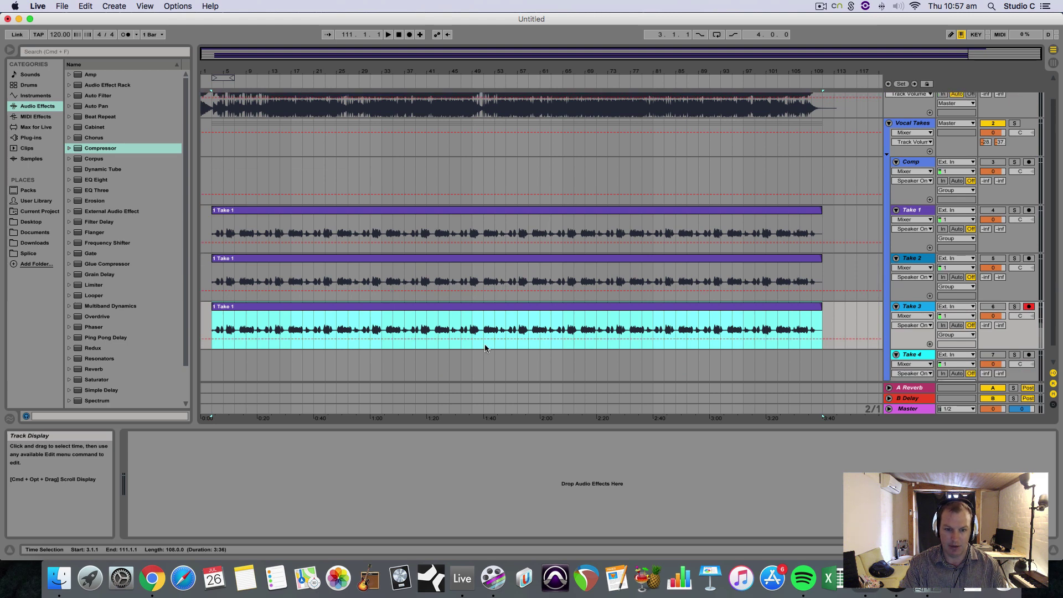
pyautogui.scroll(1, 431, 367)
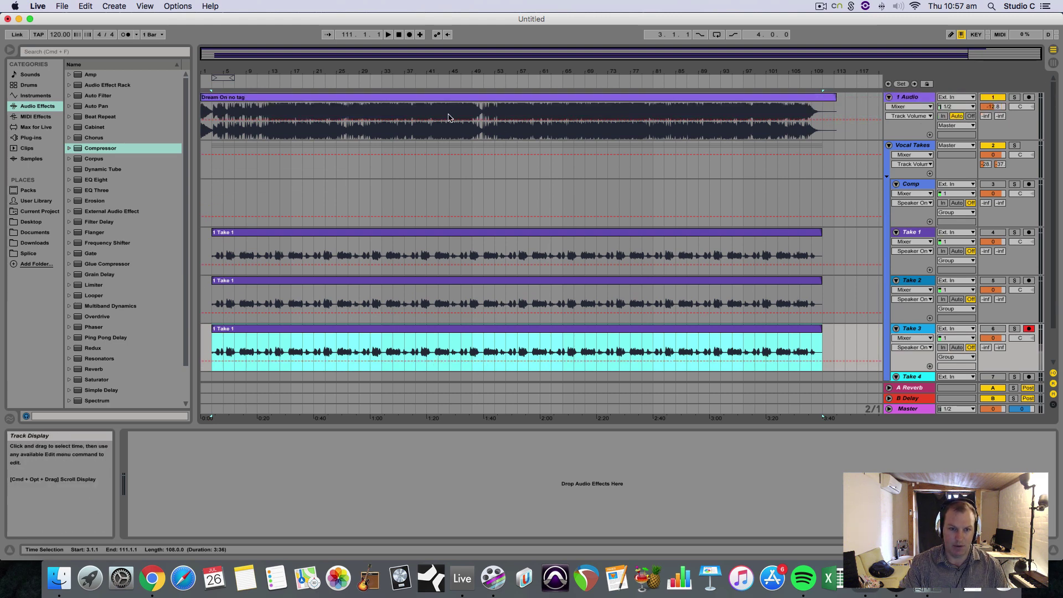
# Add a locator at bar 37 of the arrangement and name it Chorus
pyautogui.rightClick(405, 81)
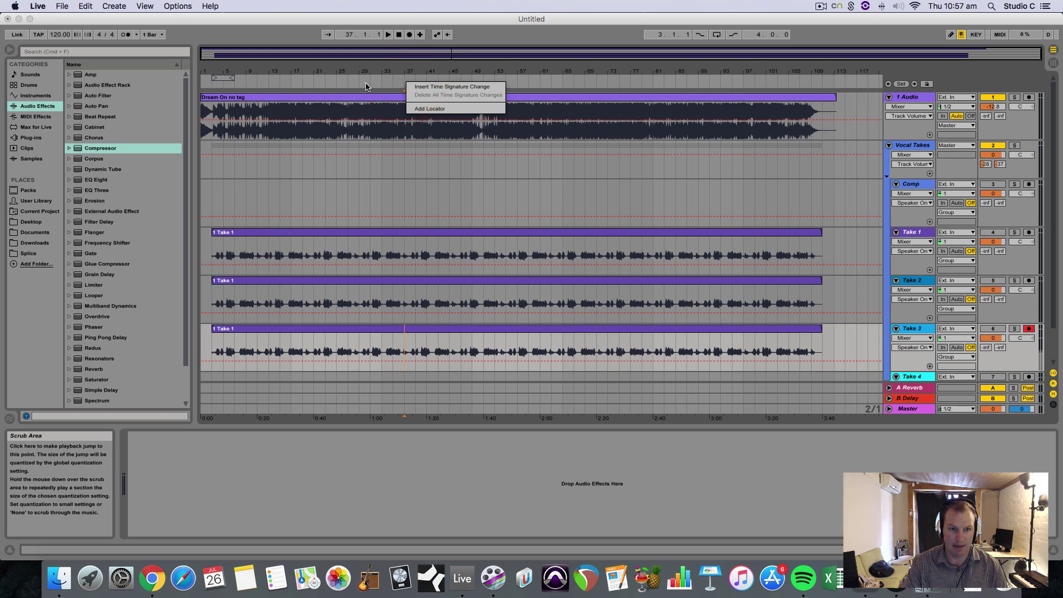
pyautogui.click(411, 67)
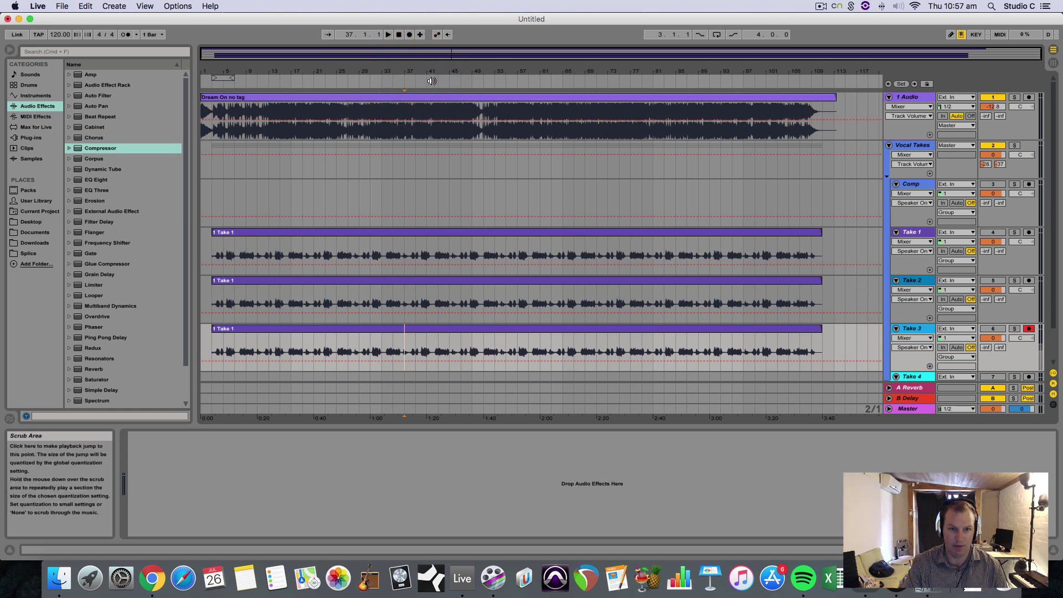
pyautogui.rightClick(403, 81)
pyautogui.click(416, 104)
pyautogui.rightClick(403, 81)
pyautogui.click(423, 108)
pyautogui.press('cmd+r')
pyautogui.write('Ch')
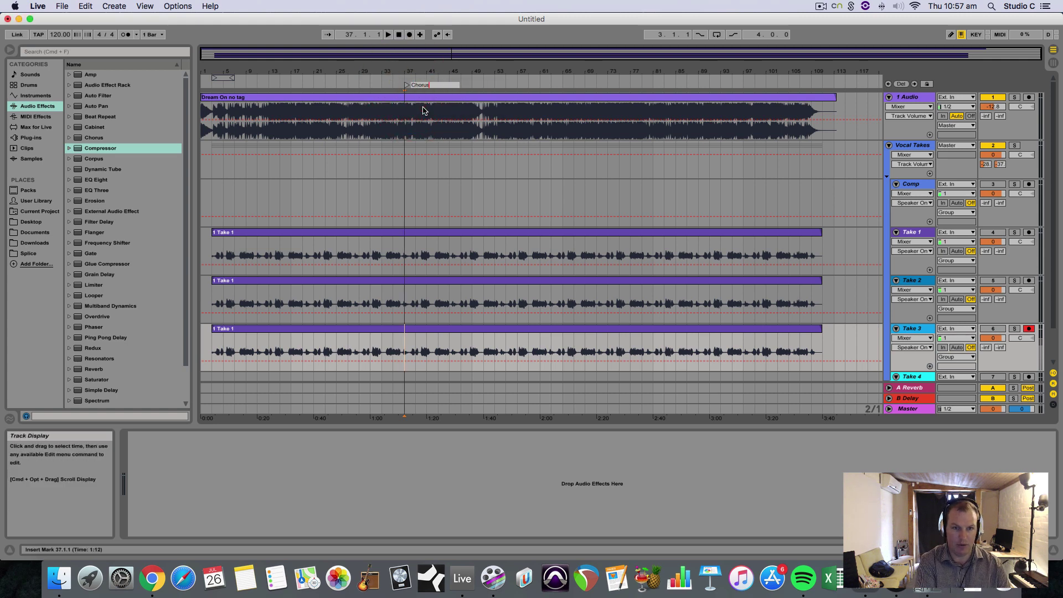
pyautogui.write('orus')
# Add a locator named Verse 2 after the Chorus locator and move it to about bar 53
pyautogui.rightClick(563, 83)
pyautogui.click(587, 108)
pyautogui.press('cmd+r')
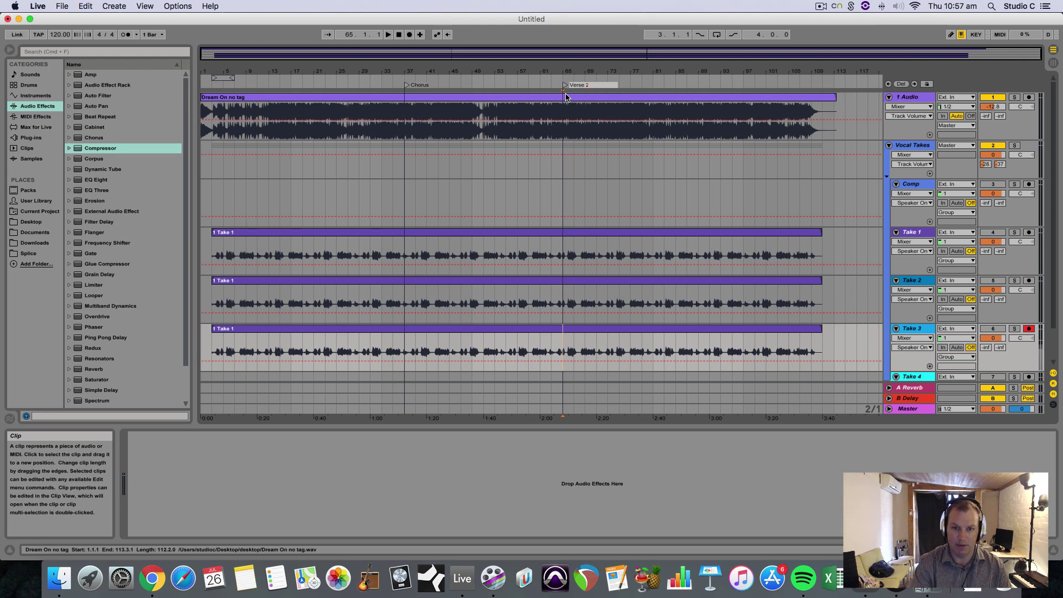
pyautogui.press('Return')
pyautogui.moveTo(564, 86); pyautogui.dragTo(496, 87)
# Add a locator at bar 69 and name it chorus 2
pyautogui.rightClick(587, 84)
pyautogui.click(604, 108)
pyautogui.press('cmd+r')
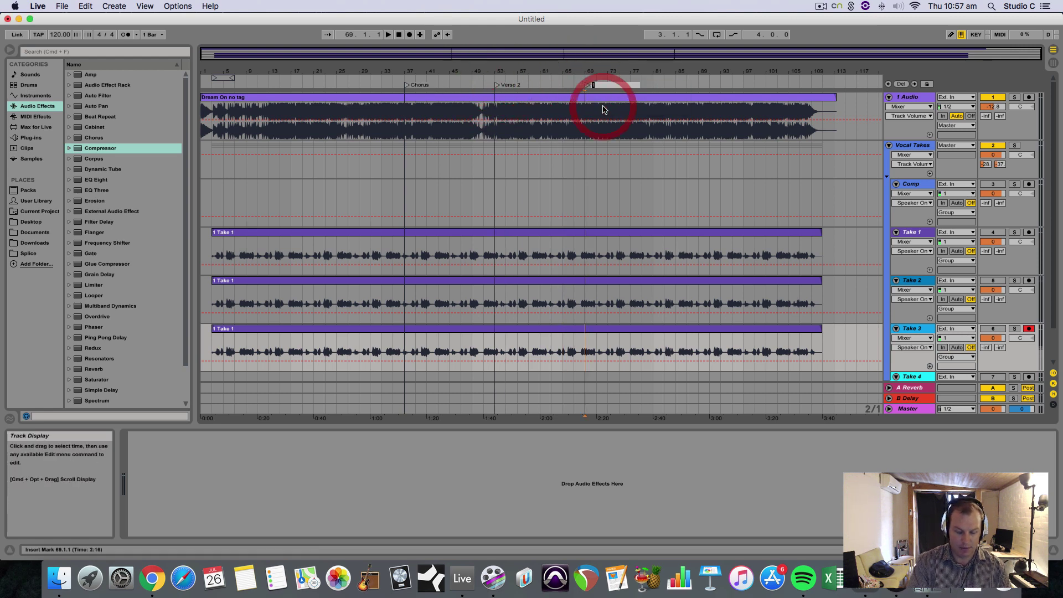
pyautogui.write('chorus 2')
pyautogui.press('Return')
# Add a locator at bar 83 and name it Bridge
pyautogui.rightClick(664, 84)
pyautogui.click(681, 107)
pyautogui.press('cmd+r')
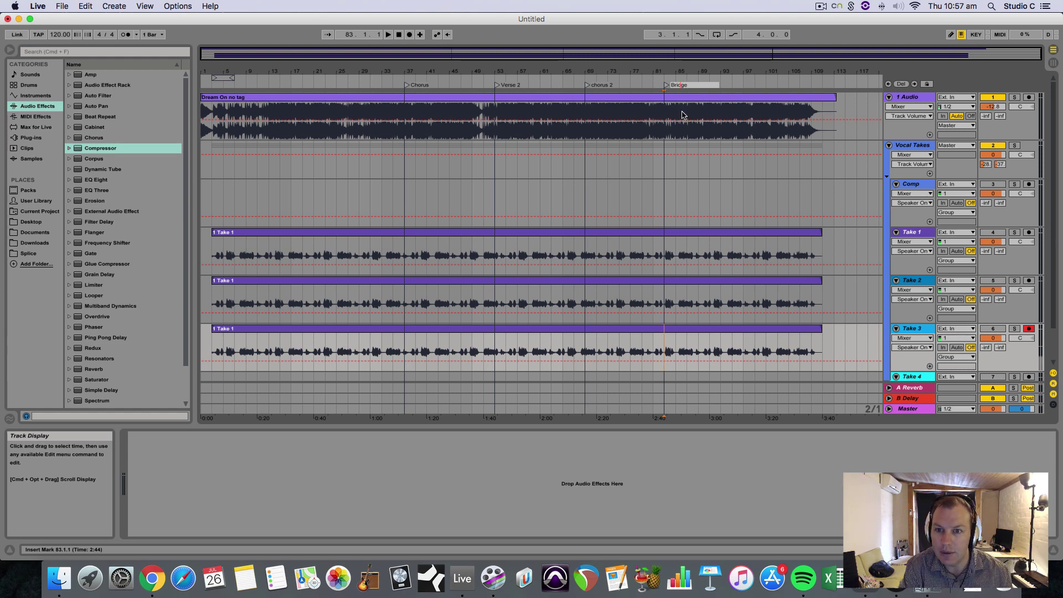
pyautogui.click(673, 190)
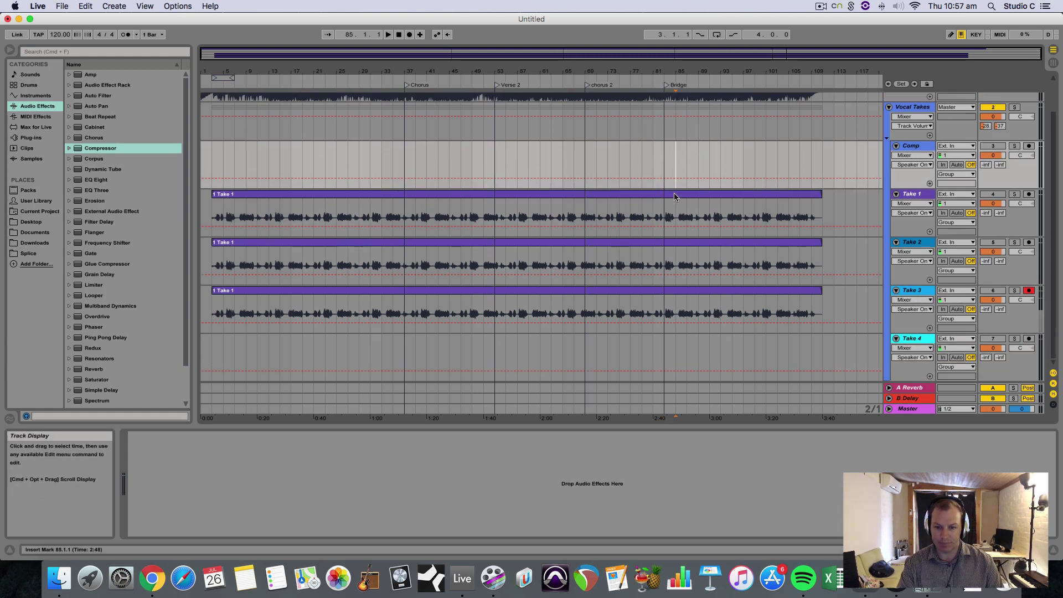
# Set the start position to bar 81 on Take 4, then arm and activate that track in place of Take 3
pyautogui.click(487, 328)
pyautogui.scroll(-2, 642, 337)
pyautogui.click(652, 351)
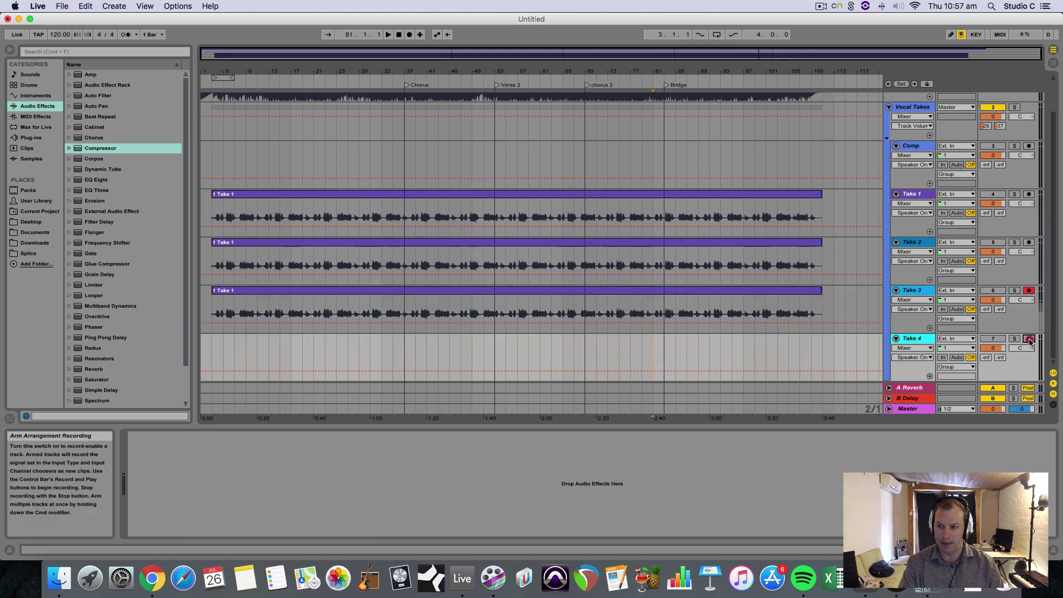
pyautogui.click(993, 338)
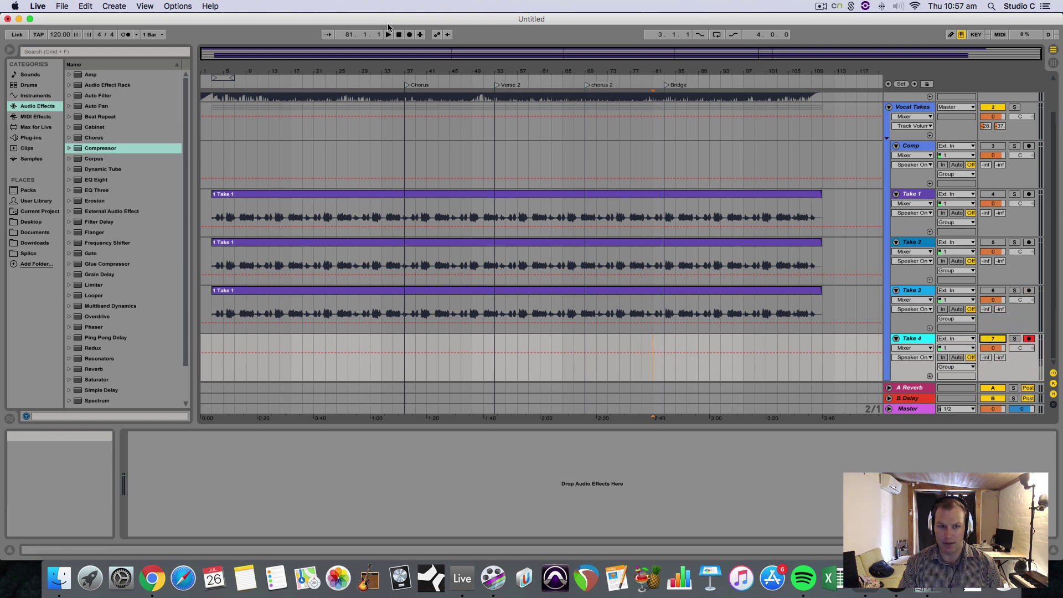
# Record a short test clip on Take 4 from bar 81, delete it, and return the start position to bar 81
pyautogui.click(409, 34)
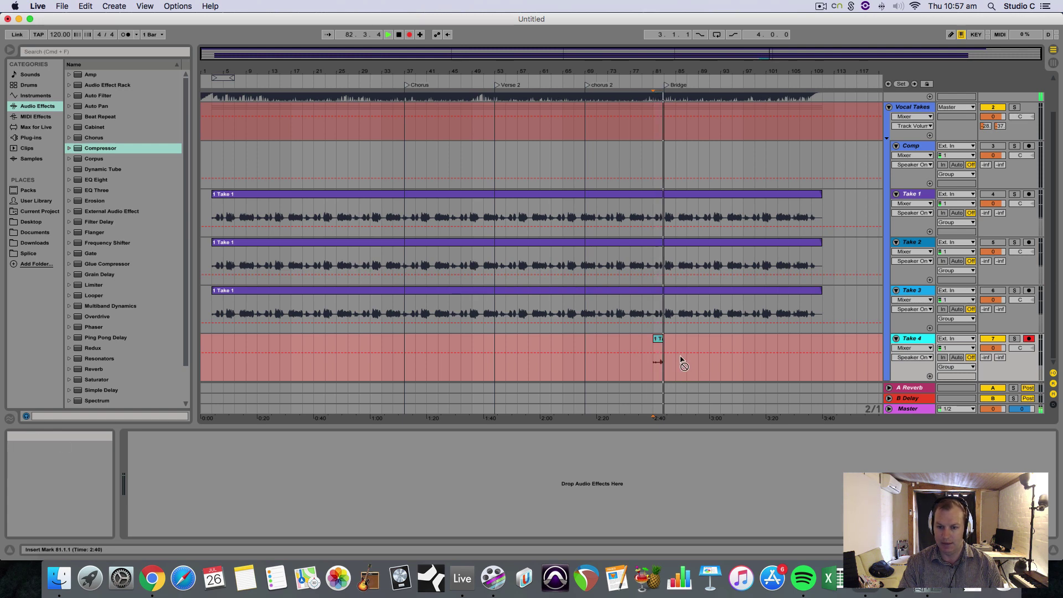
pyautogui.press('space')
pyautogui.click(659, 343)
pyautogui.press('Delete')
pyautogui.click(650, 358)
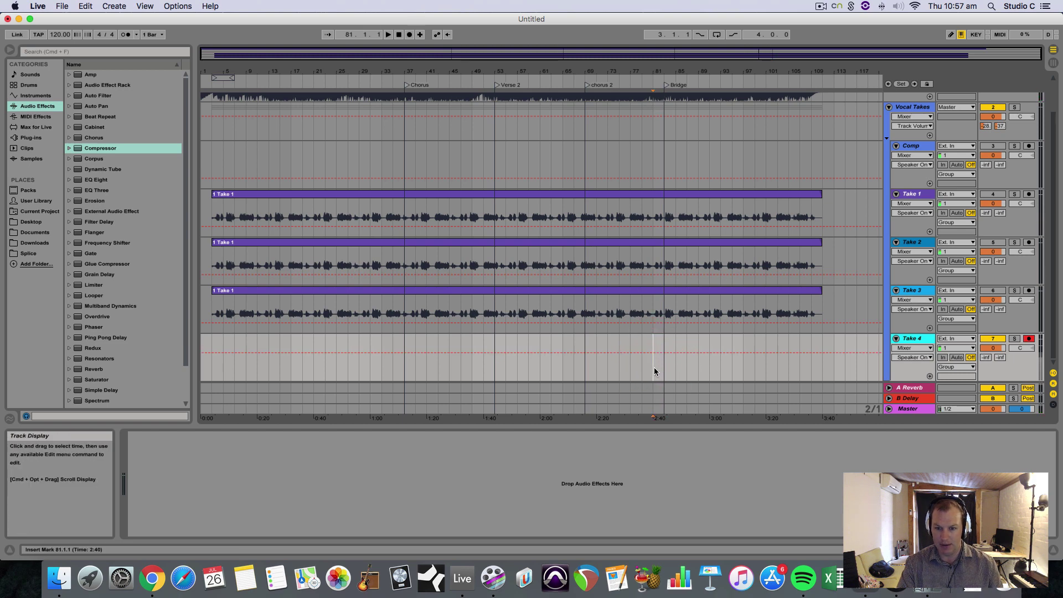
# Select bars 81 to 93 on Take 4 and loop that selection
pyautogui.click(662, 365)
pyautogui.moveTo(662, 365); pyautogui.dragTo(724, 364)
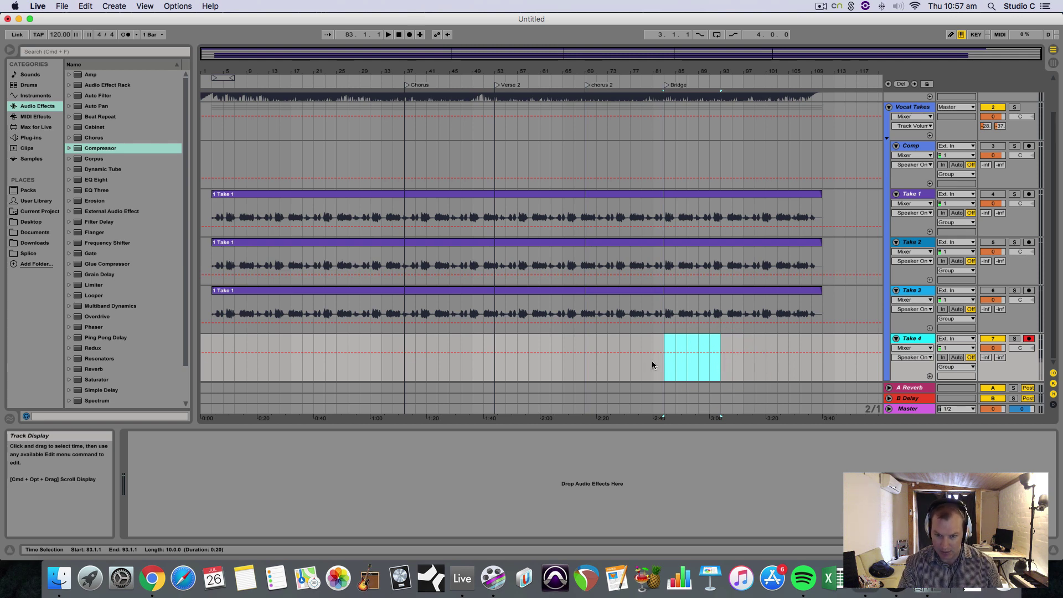
pyautogui.moveTo(652, 361); pyautogui.dragTo(718, 363)
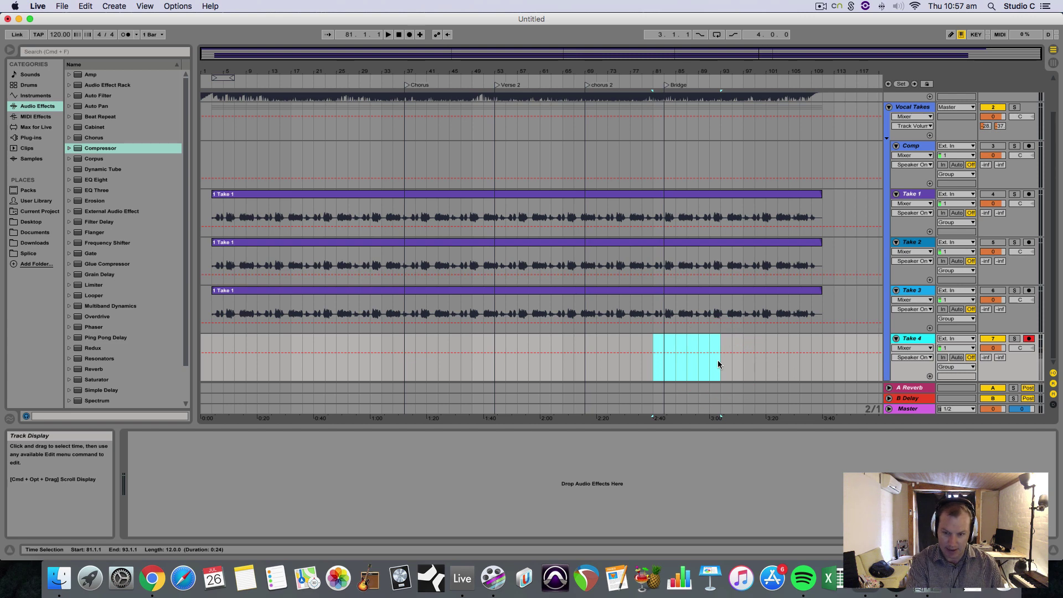
pyautogui.press('super+l')
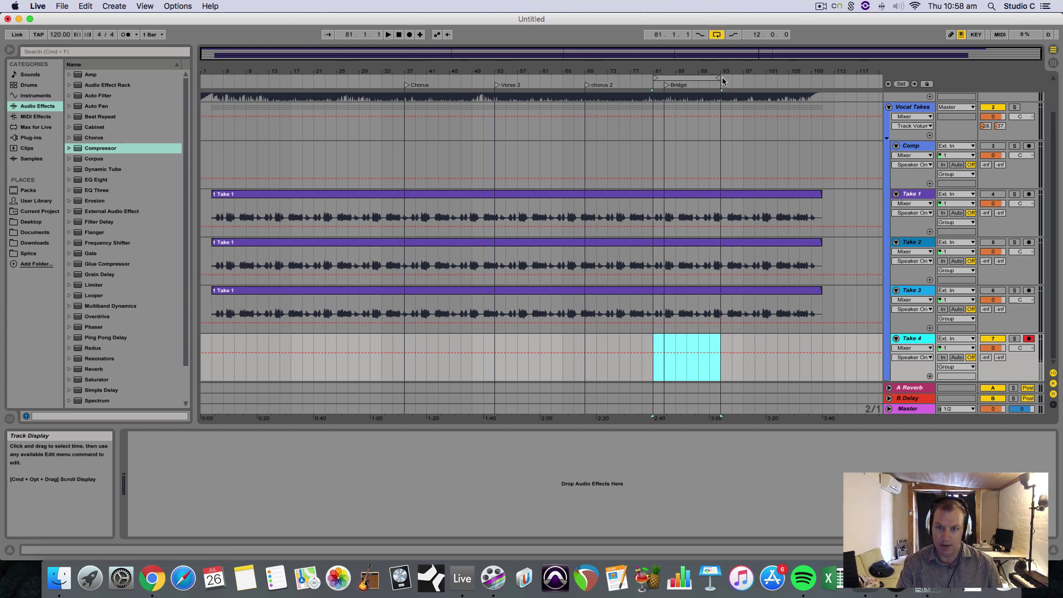
# Turn off looping, enable Punch-In for the bar 81 to 93 region, and set the start position to bar 81 on Take 4
pyautogui.click(715, 34)
pyautogui.click(701, 35)
pyautogui.click(640, 369)
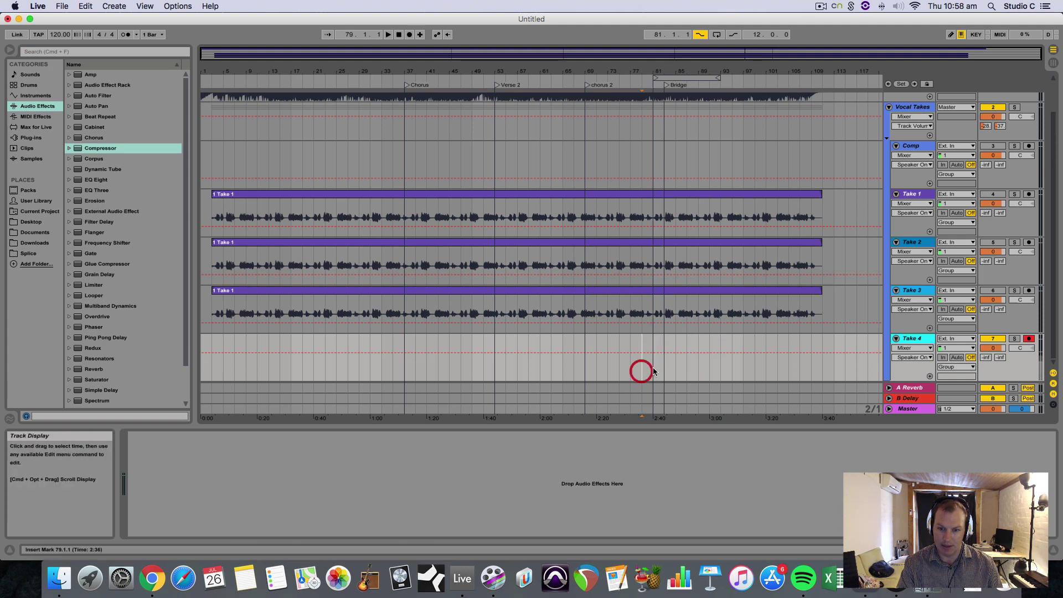
pyautogui.moveTo(654, 366); pyautogui.dragTo(663, 363)
pyautogui.moveTo(672, 79)
pyautogui.mouseDown()
pyautogui.moveTo(700, 79)
pyautogui.moveTo(674, 80)
pyautogui.mouseUp()
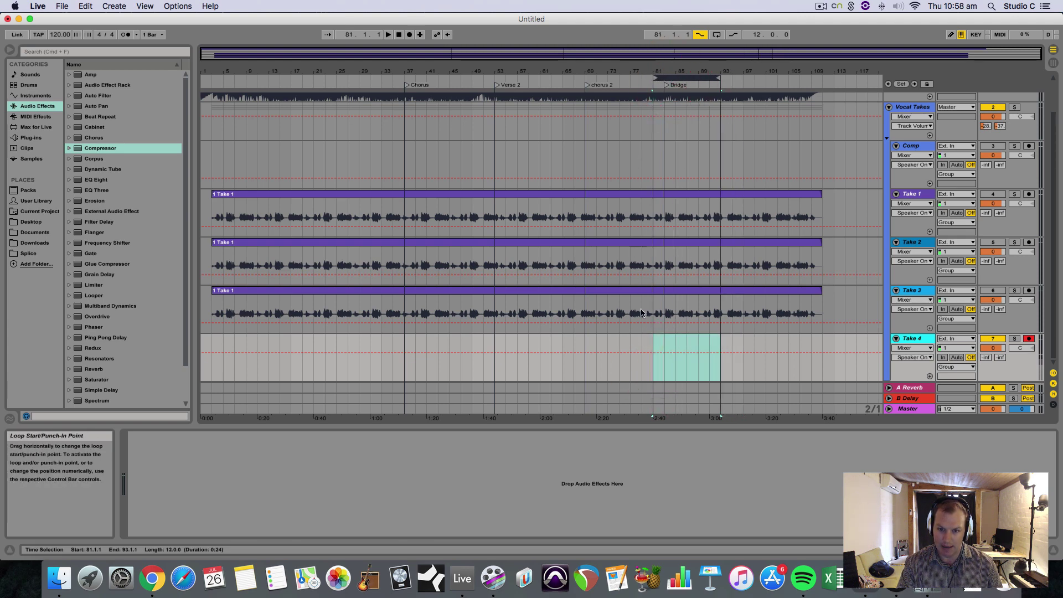
pyautogui.click(652, 363)
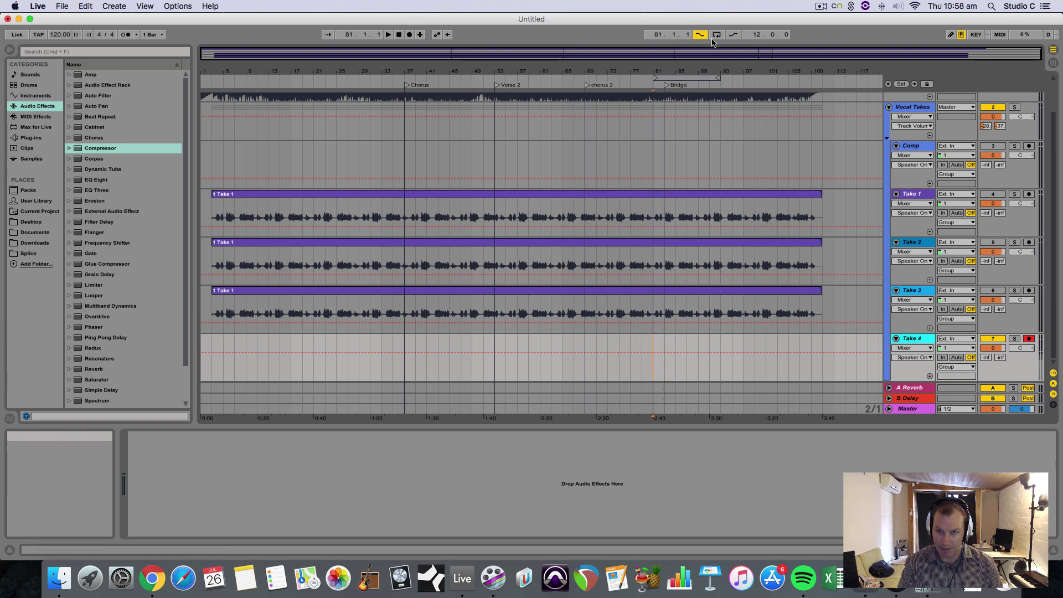
# Set the start position to bar 77 on Take 4 and record a short punch-in take from bar 81
pyautogui.click(633, 359)
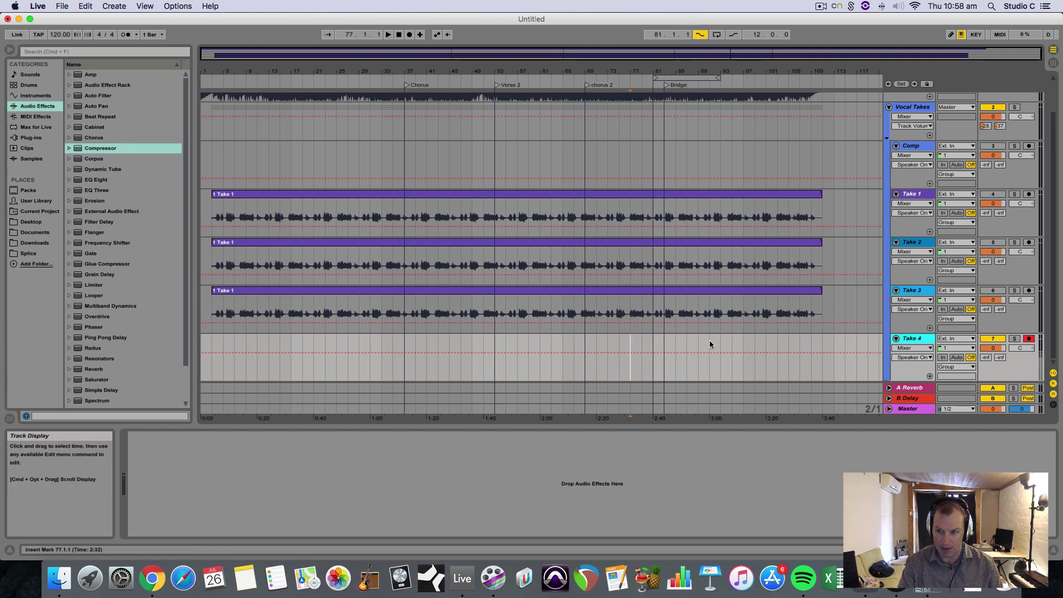
pyautogui.click(409, 34)
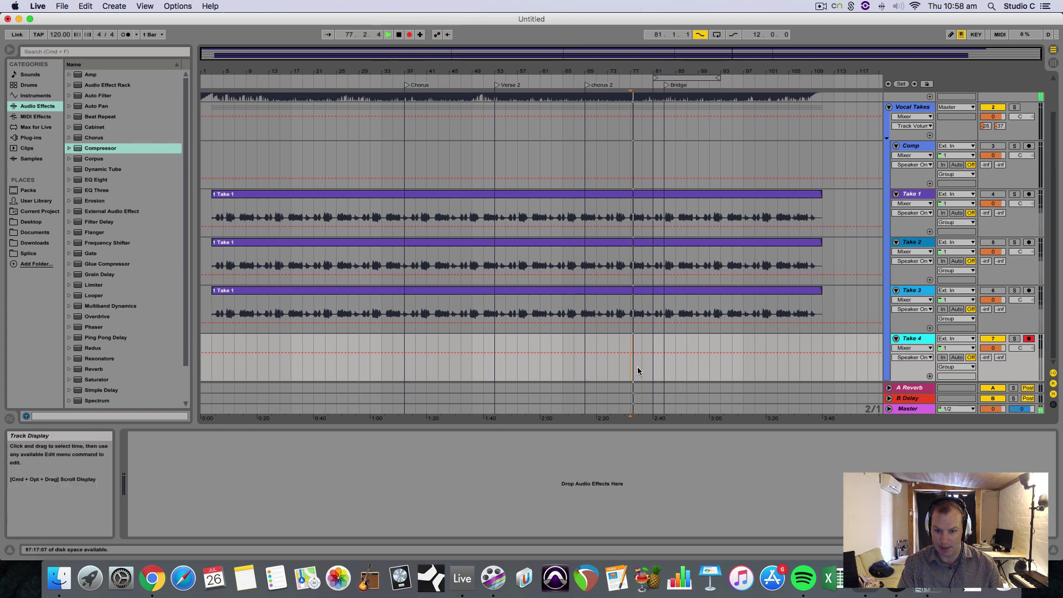
pyautogui.scroll(3, 999, 111)
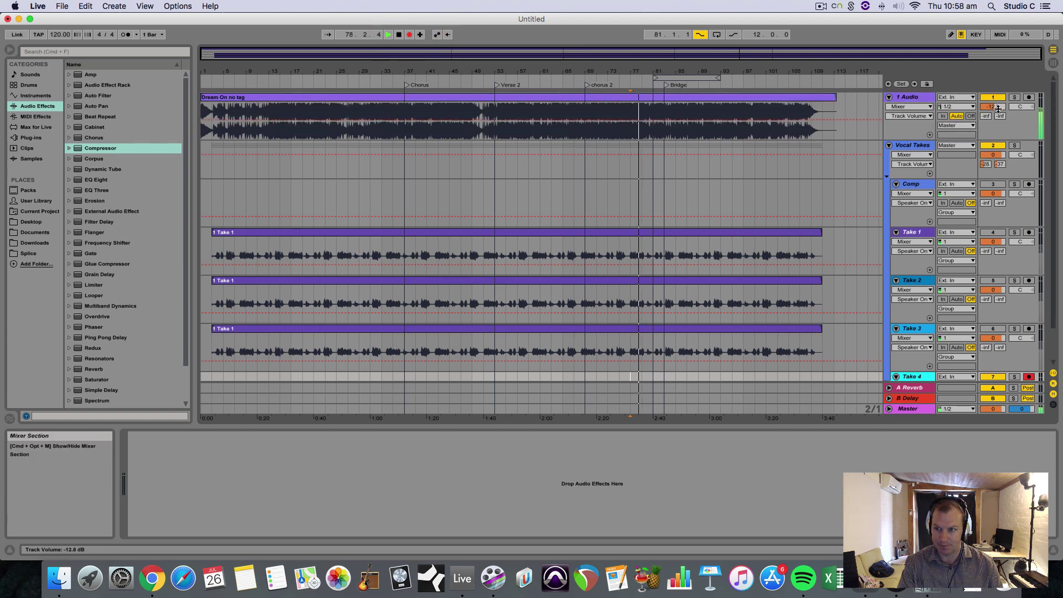
pyautogui.scroll(-3, 866, 290)
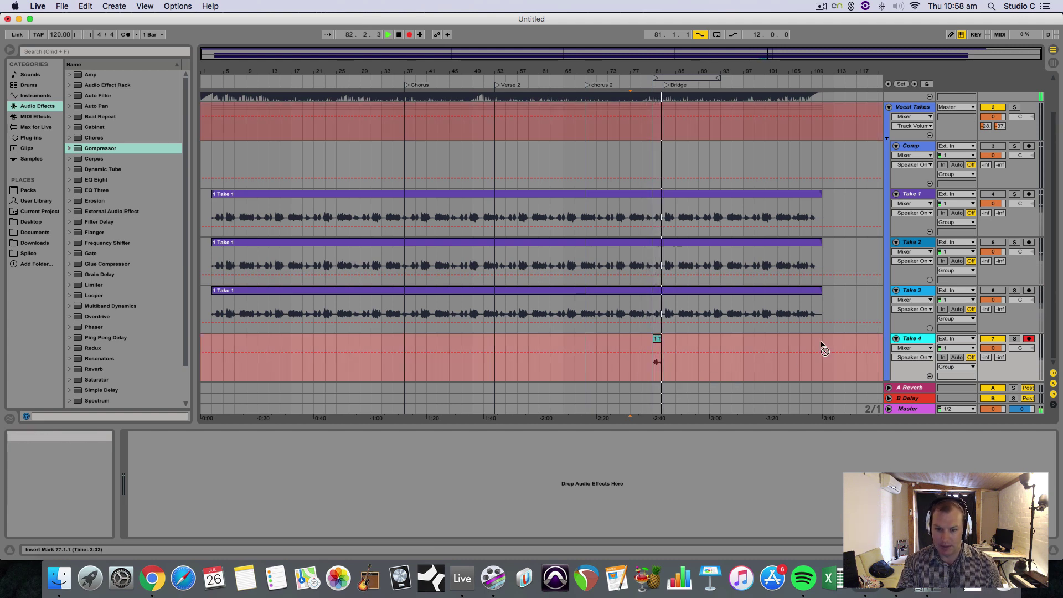
pyautogui.press('space')
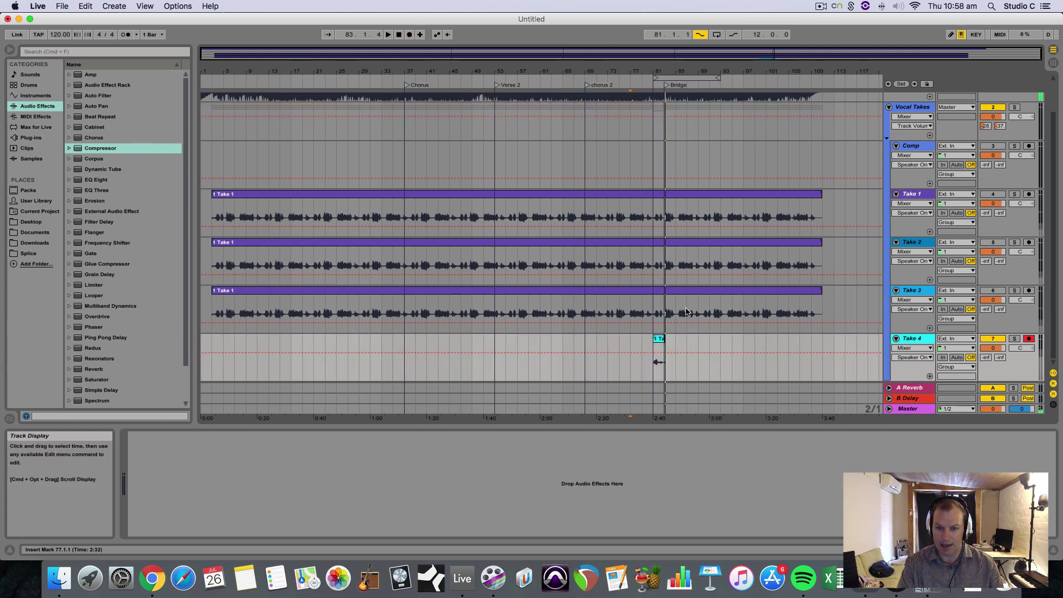
# Select bars 81 to 83 on Take 3, shorten the punch region to end at bar 83, and enable Punch-Out
pyautogui.click(631, 292)
pyautogui.moveTo(658, 310); pyautogui.dragTo(666, 319)
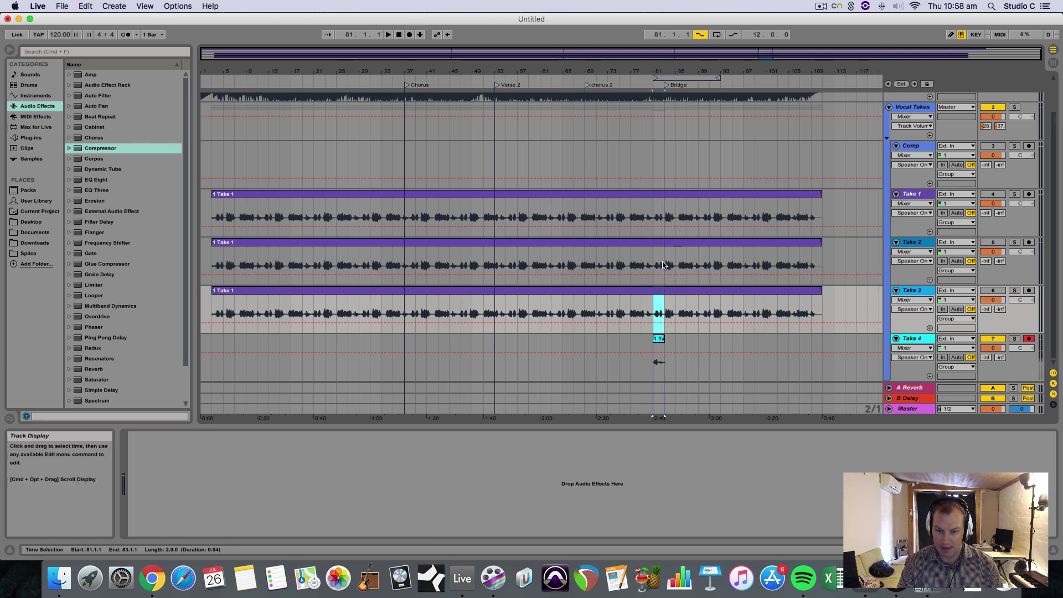
pyautogui.moveTo(663, 71); pyautogui.dragTo(661, 105)
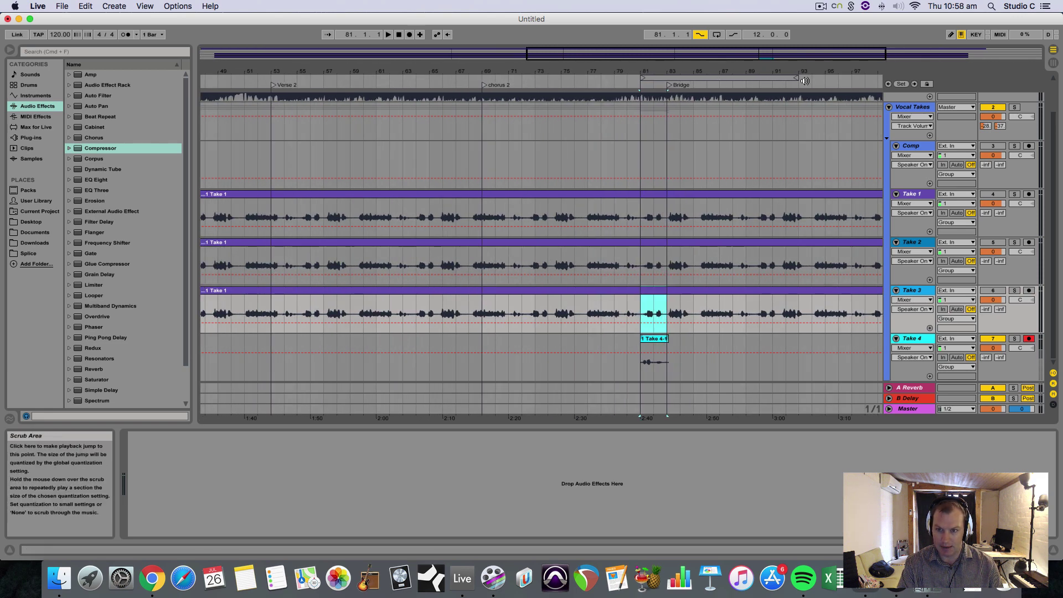
pyautogui.moveTo(796, 81); pyautogui.dragTo(667, 82)
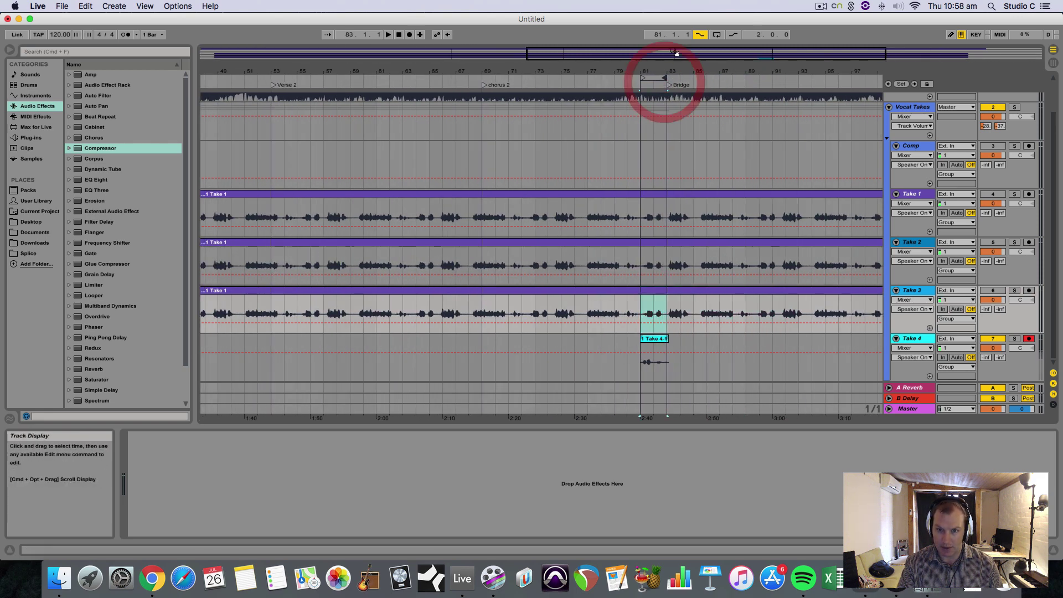
pyautogui.click(730, 35)
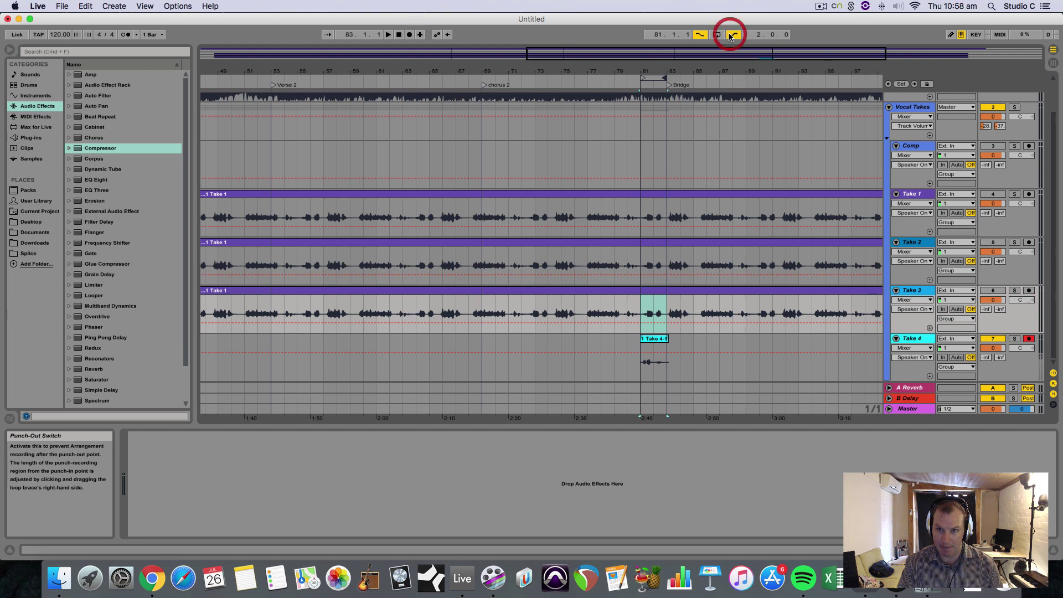
# Arm and activate Take 3 in place of Take 4, then record its bar 81 to 83 punch from bar 78, lowering its volume to -inf
pyautogui.click(588, 302)
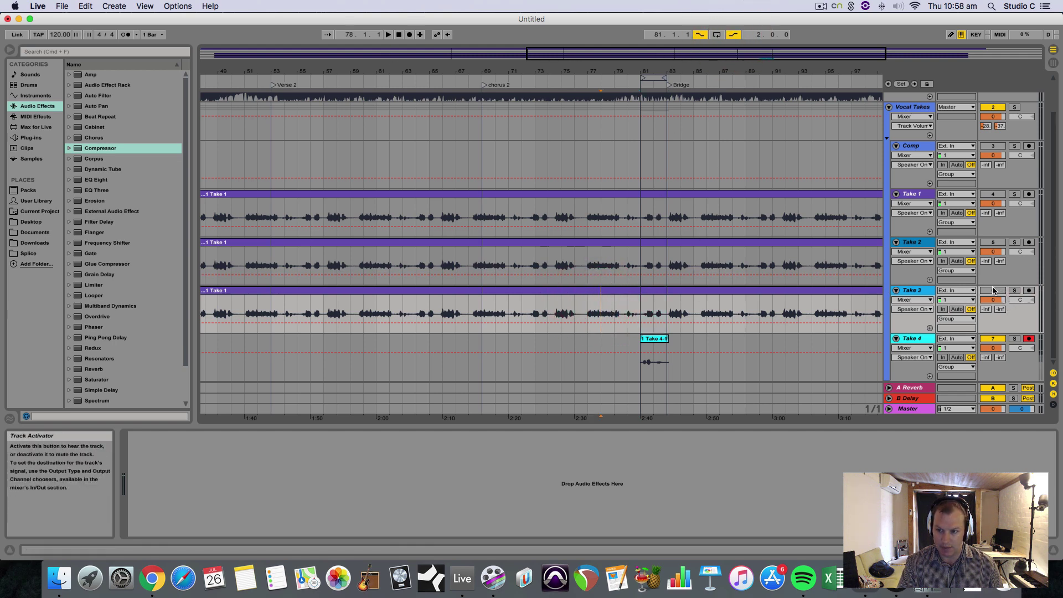
pyautogui.click(1027, 290)
pyautogui.click(993, 339)
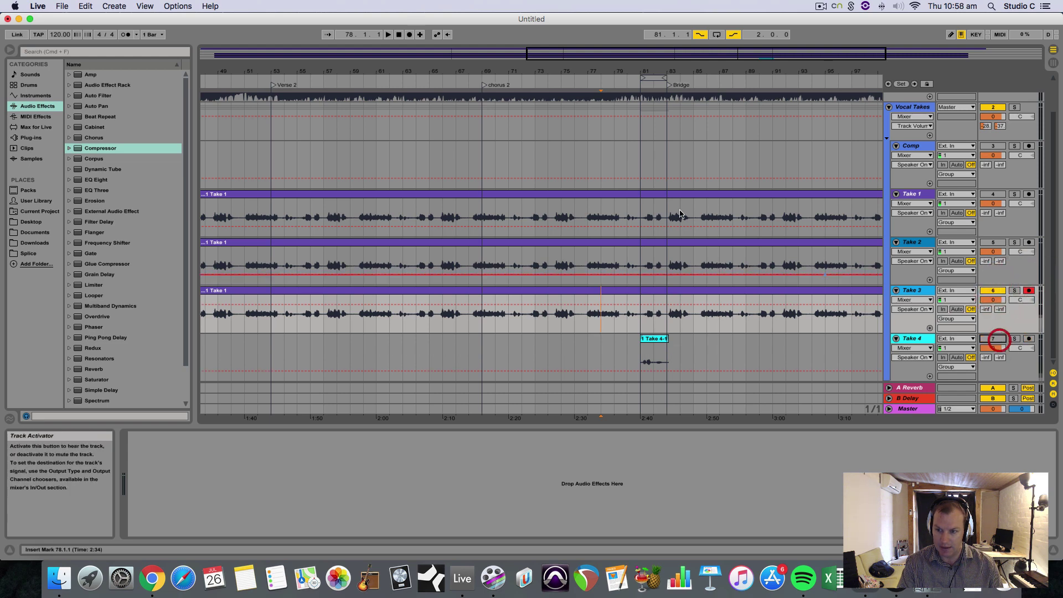
pyautogui.click(409, 35)
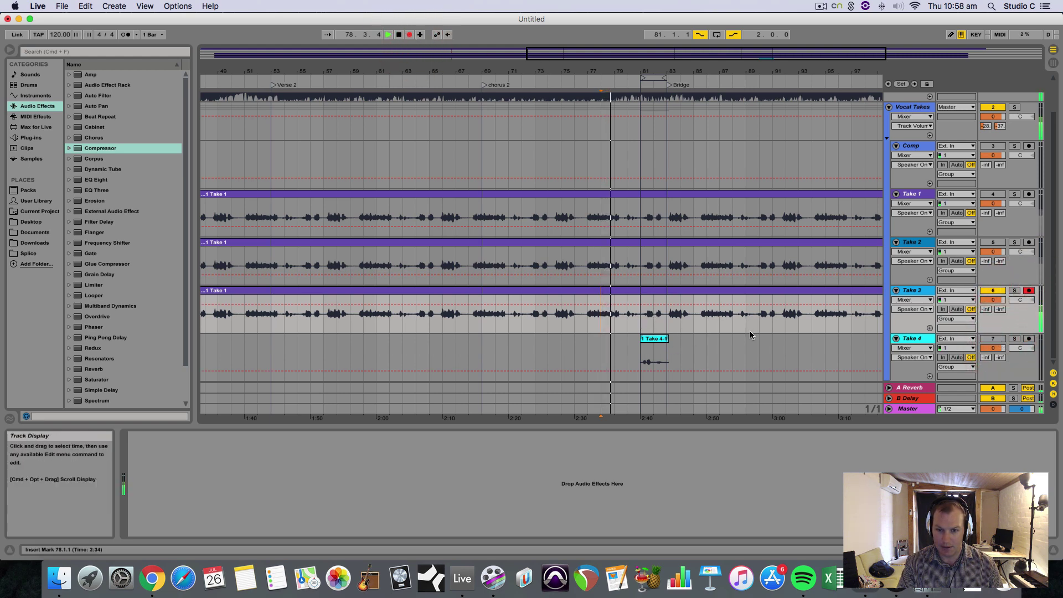
pyautogui.moveTo(992, 300); pyautogui.dragTo(993, 399)
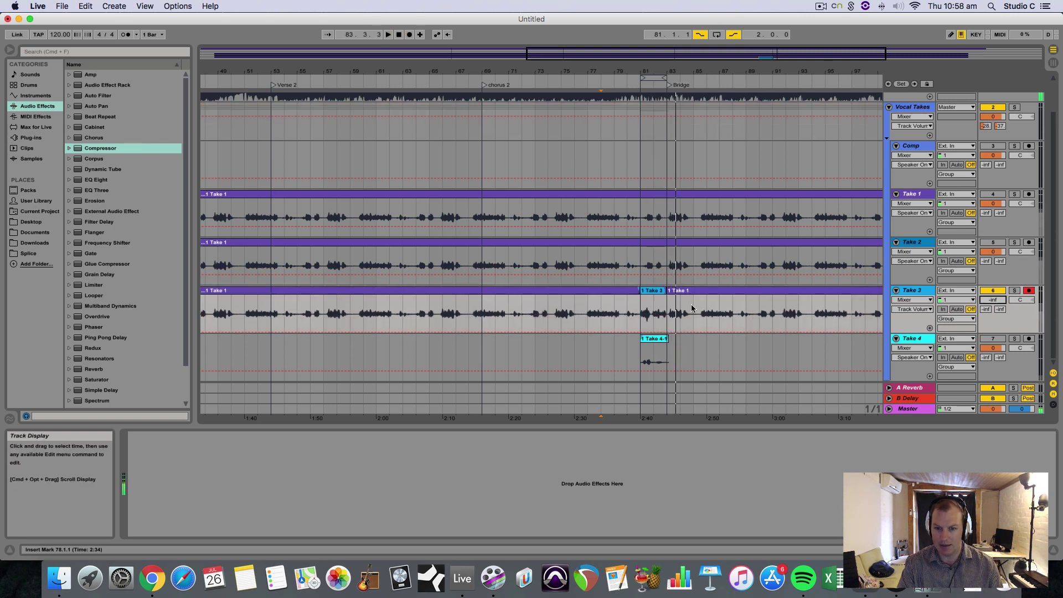
# Deactivate Take 3, record-arm Take 4 instead, and leave Take 4 deactivated
pyautogui.click(992, 290)
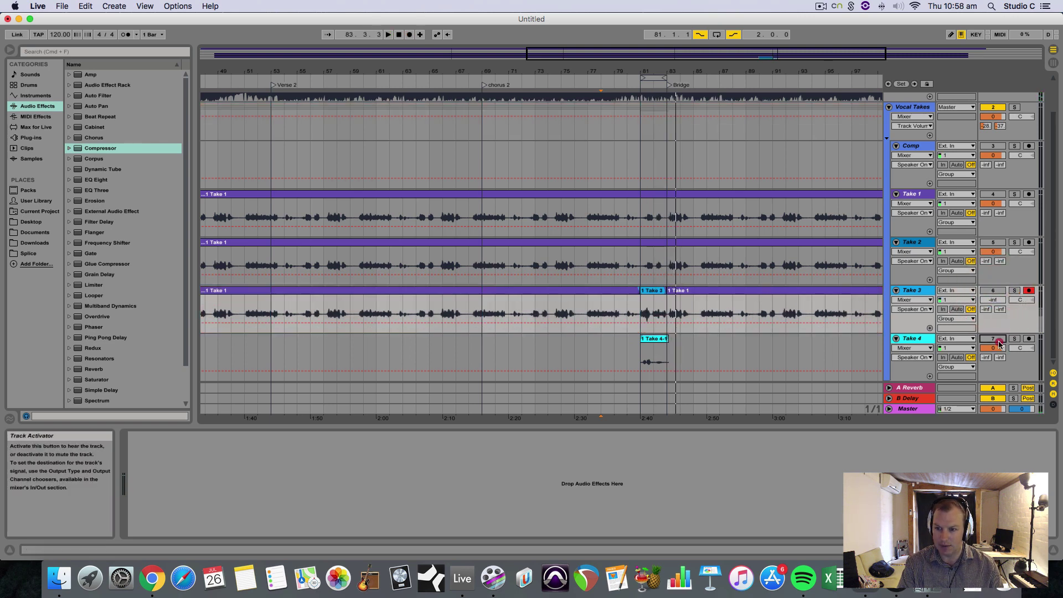
pyautogui.click(998, 342)
pyautogui.click(1029, 339)
pyautogui.click(993, 340)
# Move bars 3 to 21 of Take 3 and bars 21 to 37 of Take 2 onto the Comp track
pyautogui.moveTo(712, 72); pyautogui.dragTo(713, 36)
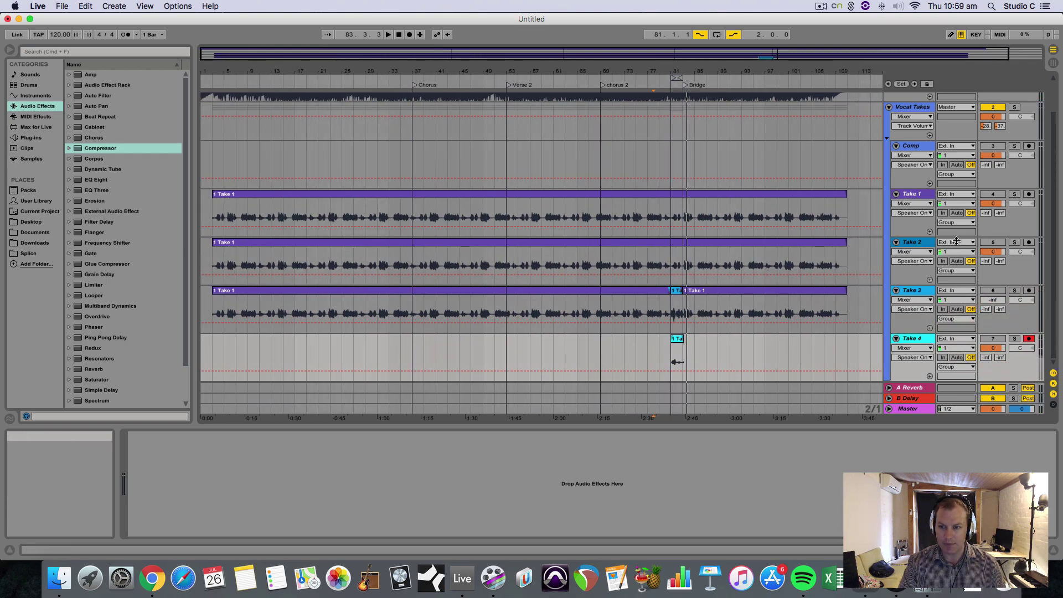
pyautogui.moveTo(212, 312); pyautogui.dragTo(314, 306)
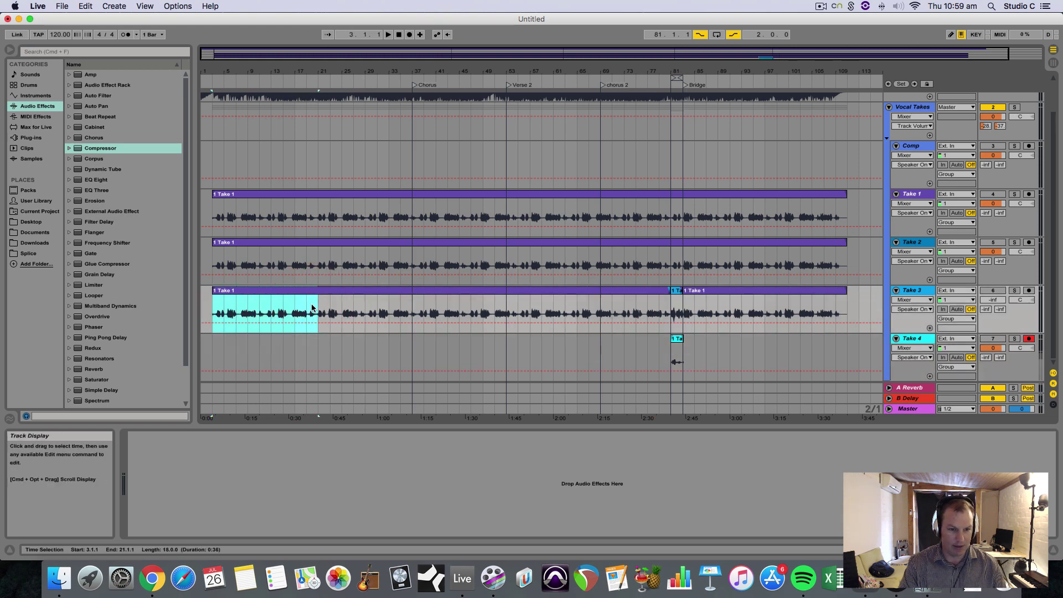
pyautogui.moveTo(293, 302); pyautogui.dragTo(288, 160)
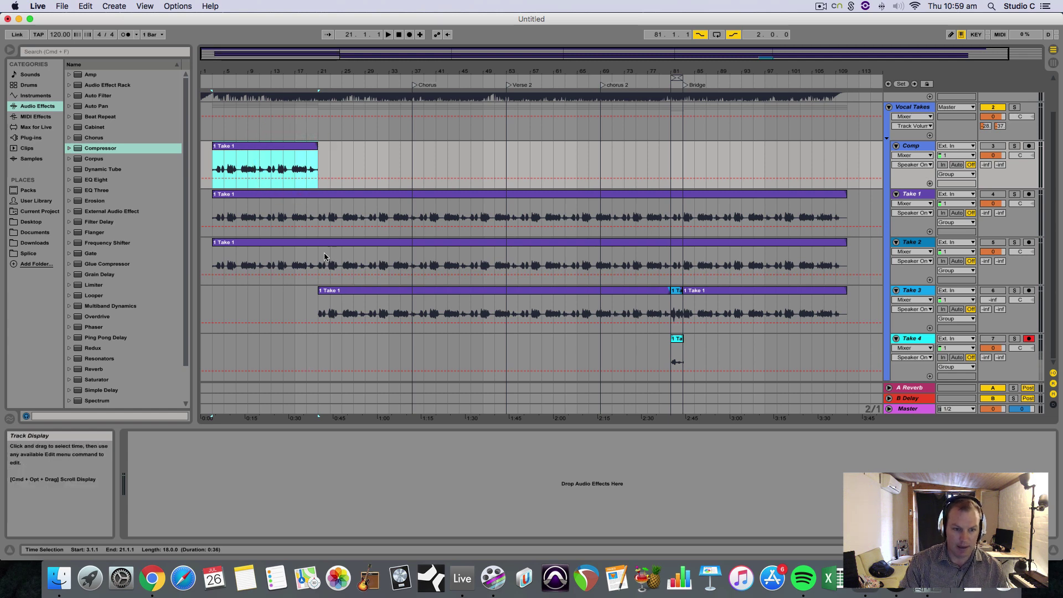
pyautogui.moveTo(318, 254); pyautogui.dragTo(387, 174)
# Recolour all remaining clips on Take 2 blue to match their track
pyautogui.rightClick(390, 149)
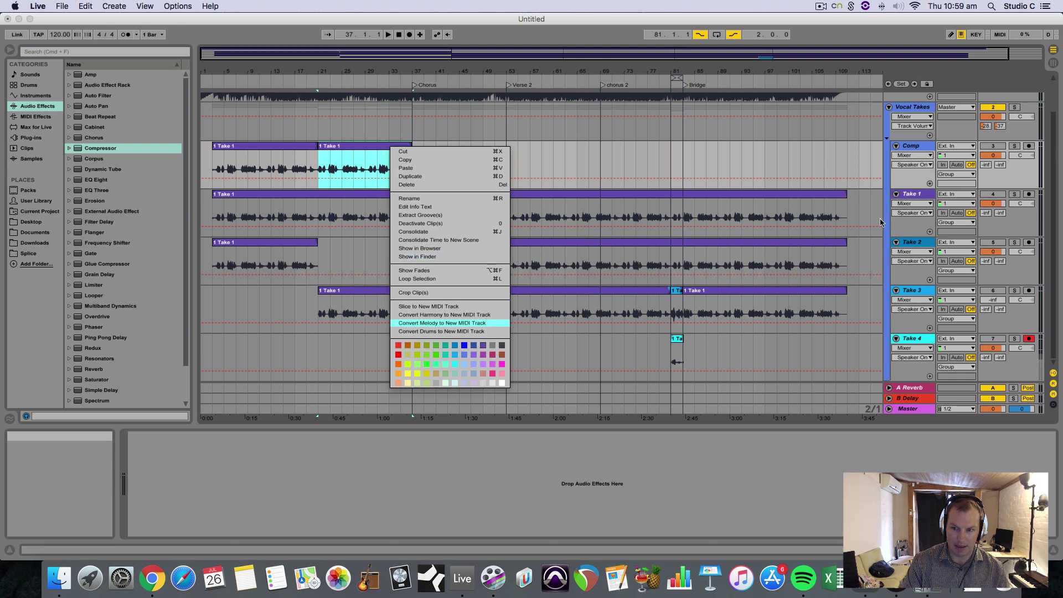
pyautogui.click(916, 245)
pyautogui.moveTo(848, 255); pyautogui.dragTo(209, 255)
pyautogui.rightClick(523, 243)
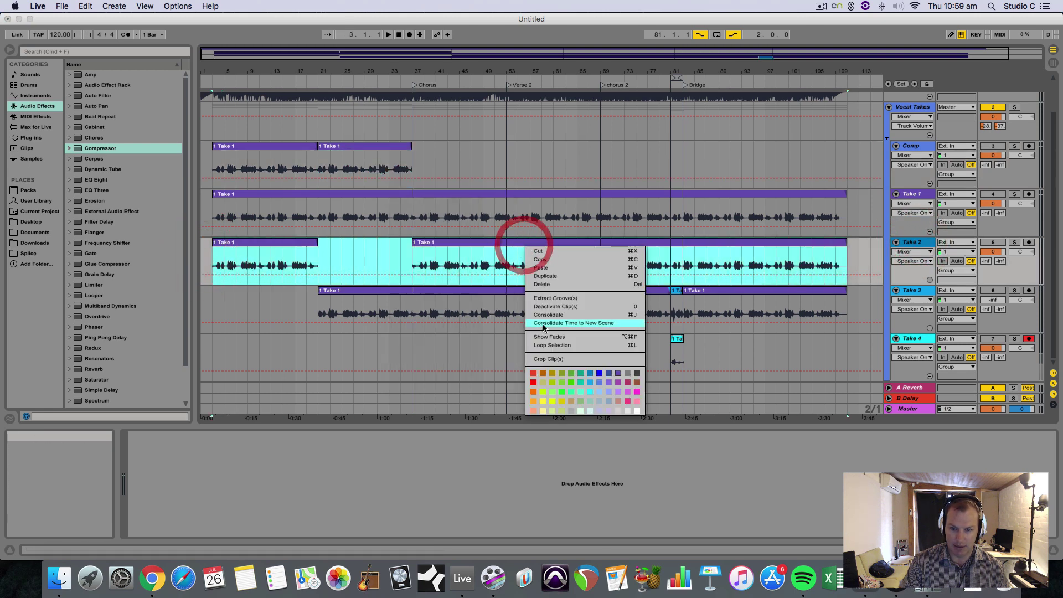
pyautogui.click(590, 381)
pyautogui.rightClick(804, 245)
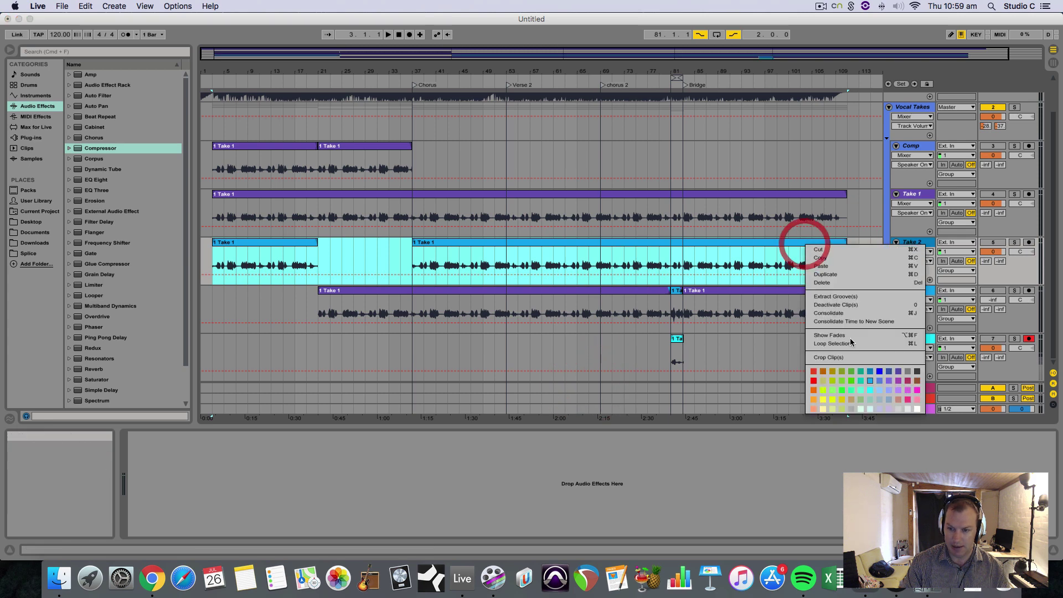
pyautogui.click(868, 382)
# Recolour all clips on Take 3 light blue to match their track
pyautogui.moveTo(858, 309); pyautogui.dragTo(225, 308)
pyautogui.rightClick(806, 289)
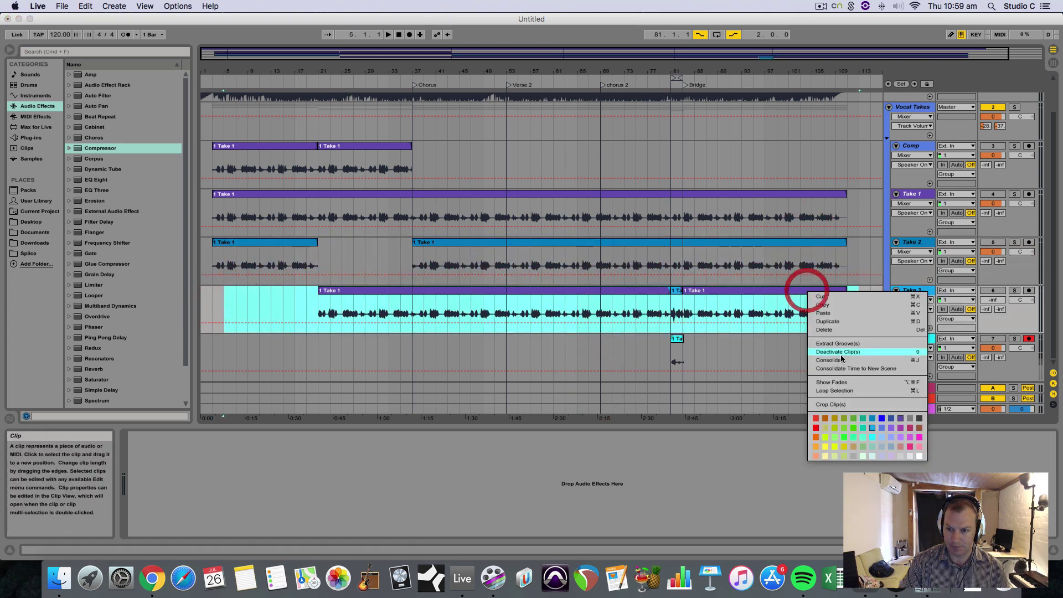
pyautogui.click(863, 428)
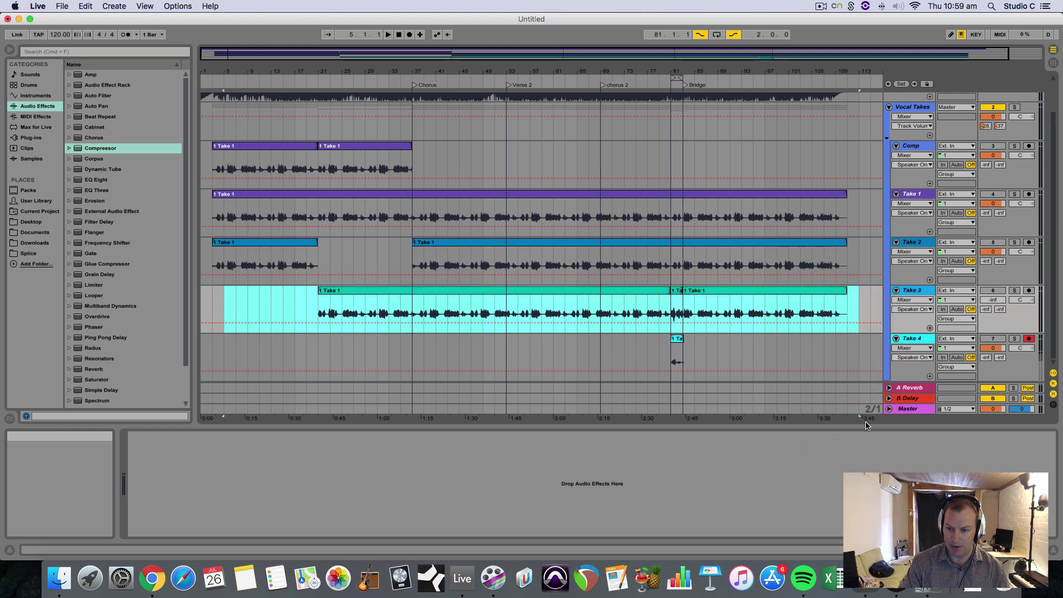
pyautogui.rightClick(830, 288)
pyautogui.click(887, 417)
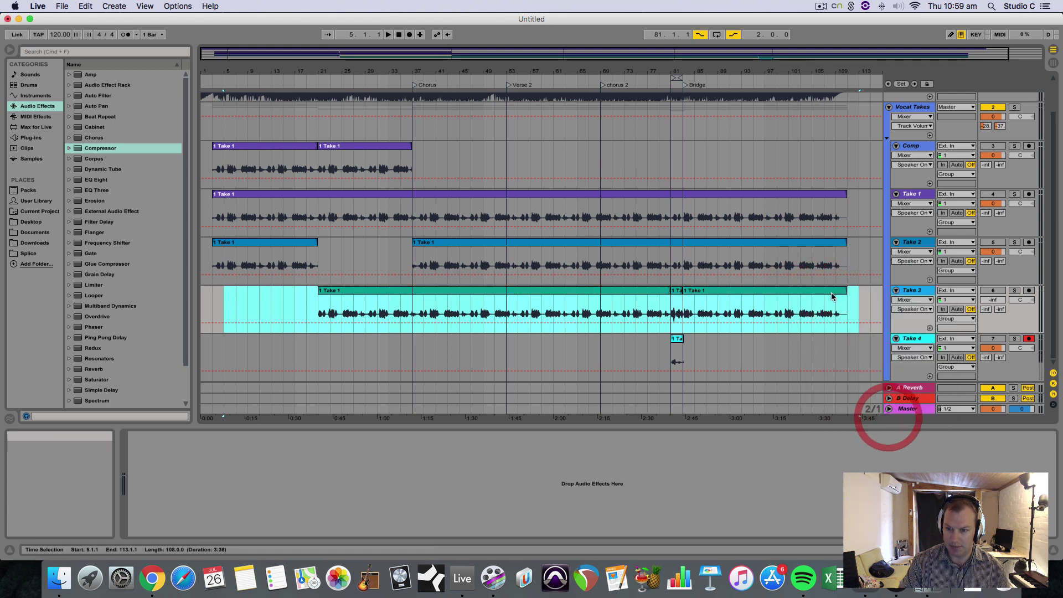
pyautogui.rightClick(830, 295)
pyautogui.click(897, 429)
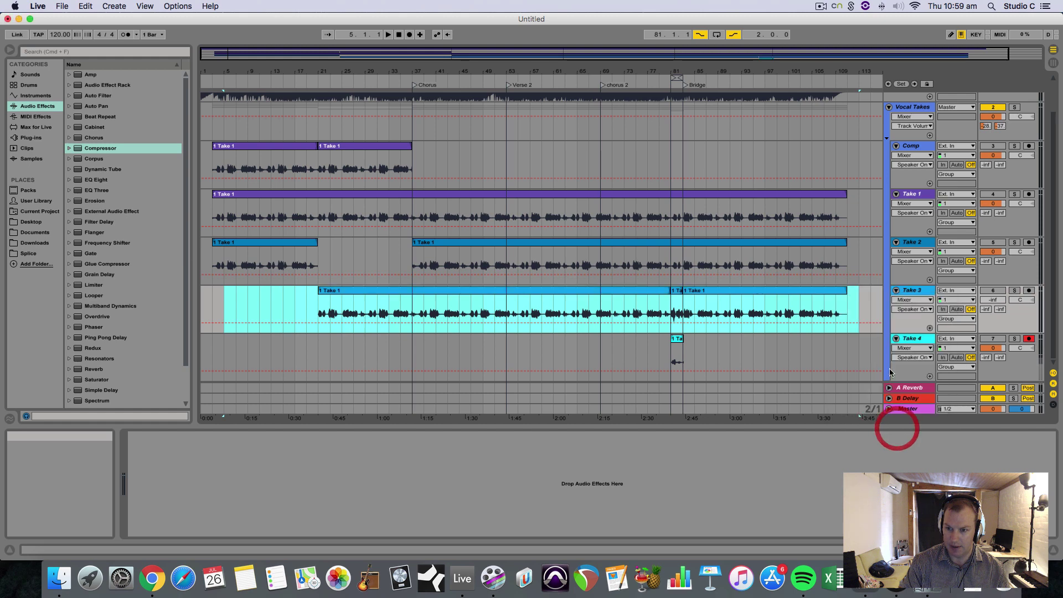
pyautogui.click(859, 318)
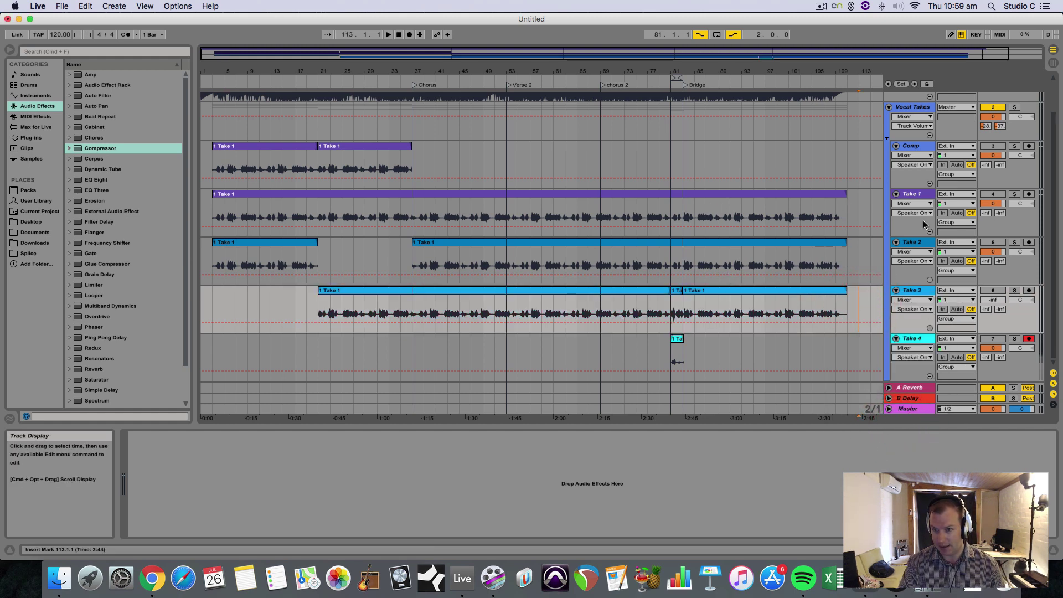
# Recolour the bar 21 to 37 clip on the Comp track with Take 2's darker blue
pyautogui.rightClick(375, 148)
pyautogui.click(439, 357)
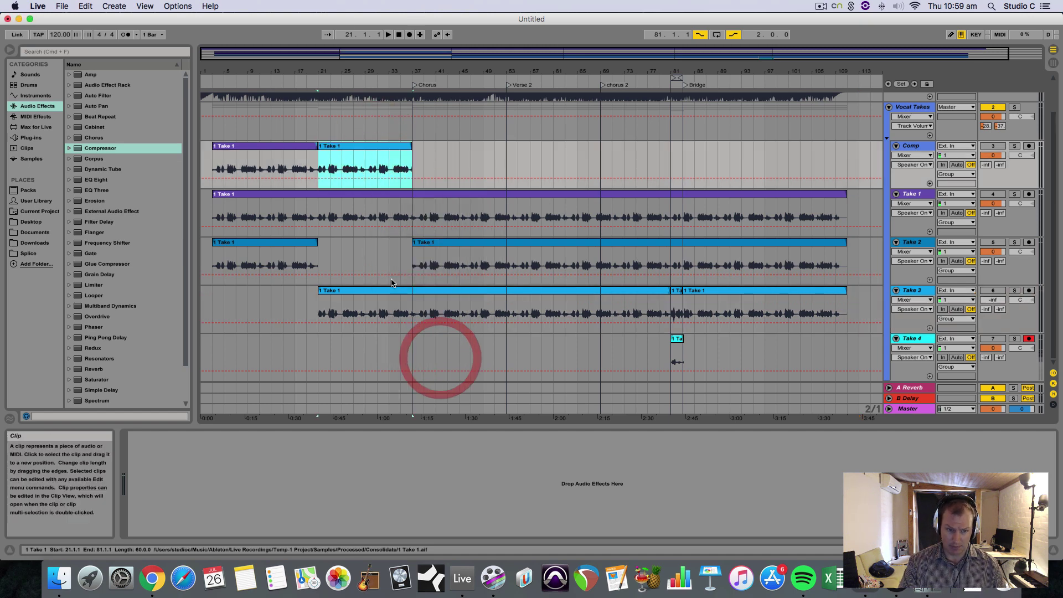
pyautogui.rightClick(383, 145)
pyautogui.click(452, 343)
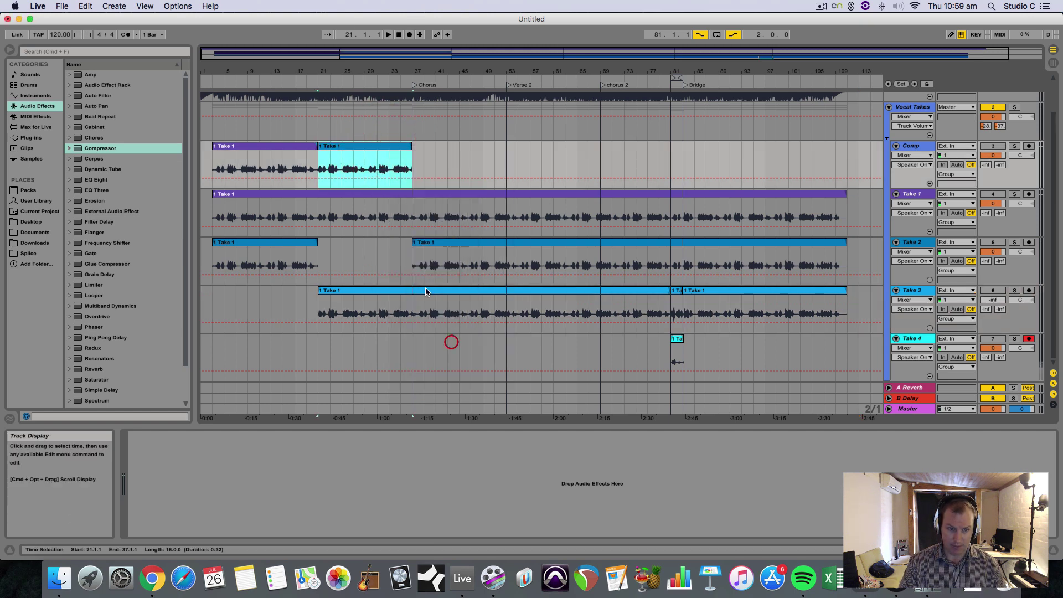
# Move bars 29 to 31 of Take 3 and bars 37 to 81 of Take 1 onto the Comp track
pyautogui.click(352, 266)
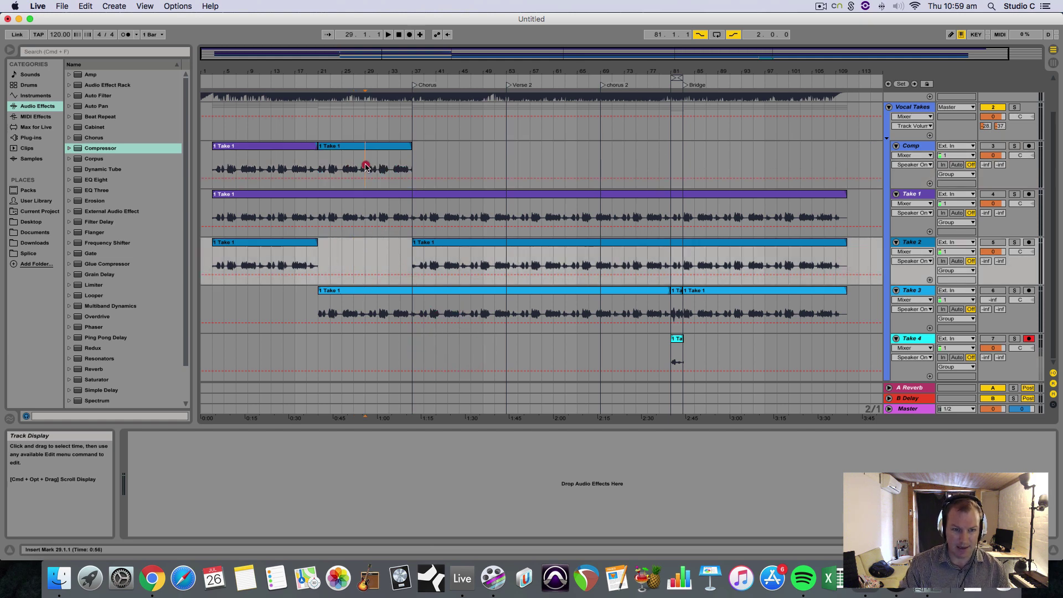
pyautogui.moveTo(367, 166); pyautogui.dragTo(365, 167)
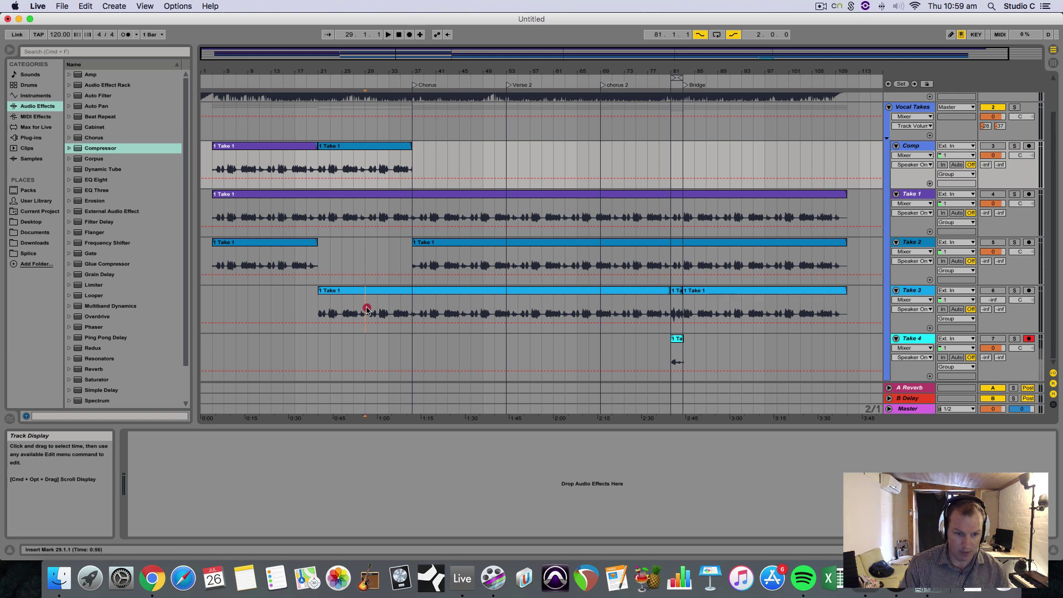
pyautogui.moveTo(367, 308); pyautogui.dragTo(642, 177)
pyautogui.press('super+e')
pyautogui.click(641, 178)
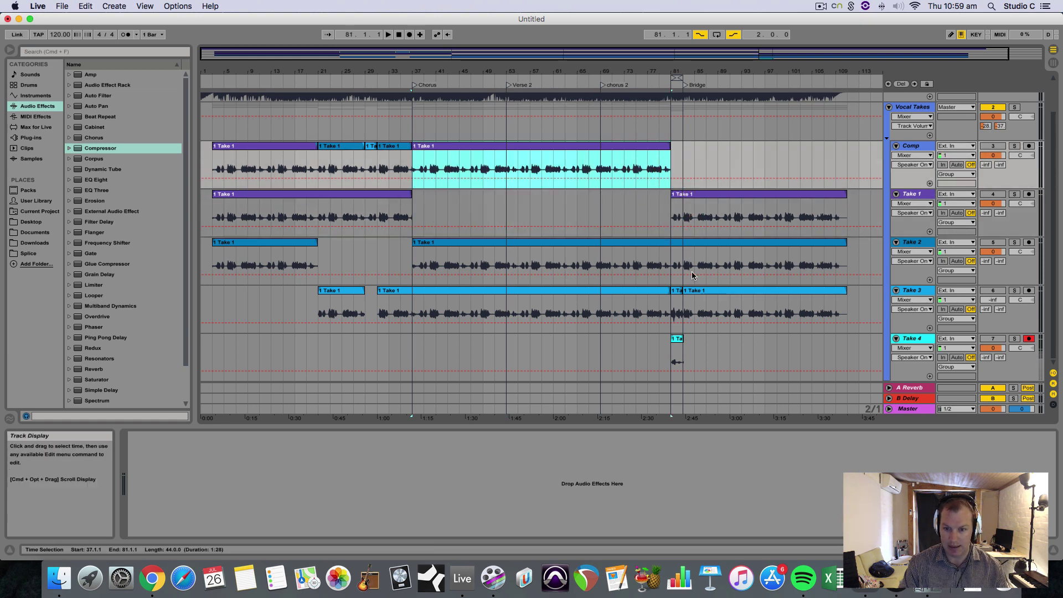
# Move the punched-in Take 4 clip at bar 81 onto the Comp track
pyautogui.moveTo(682, 339); pyautogui.dragTo(727, 342)
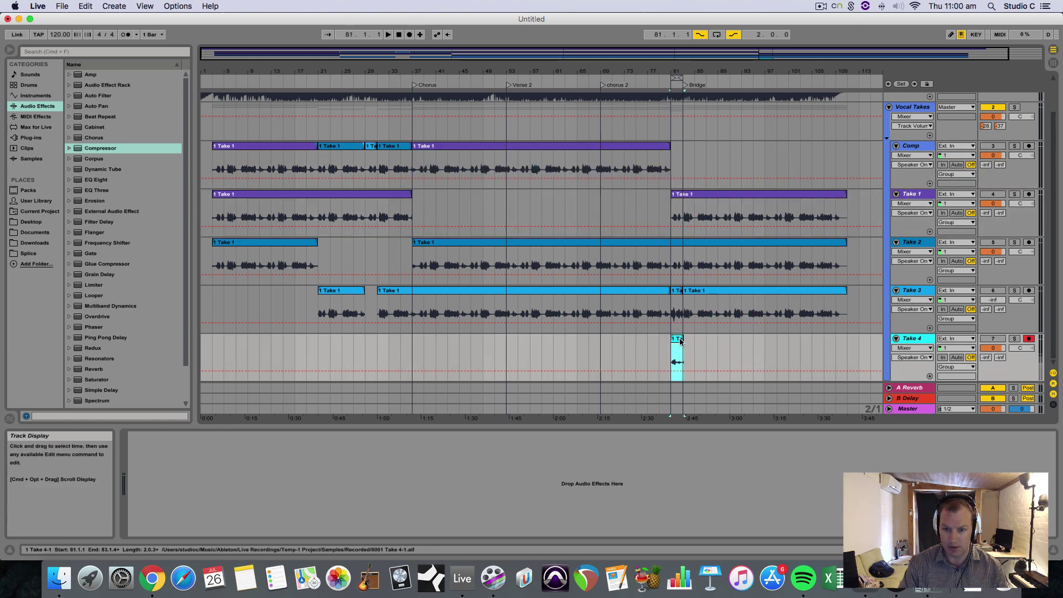
pyautogui.click(688, 193)
pyautogui.moveTo(680, 179); pyautogui.dragTo(678, 182)
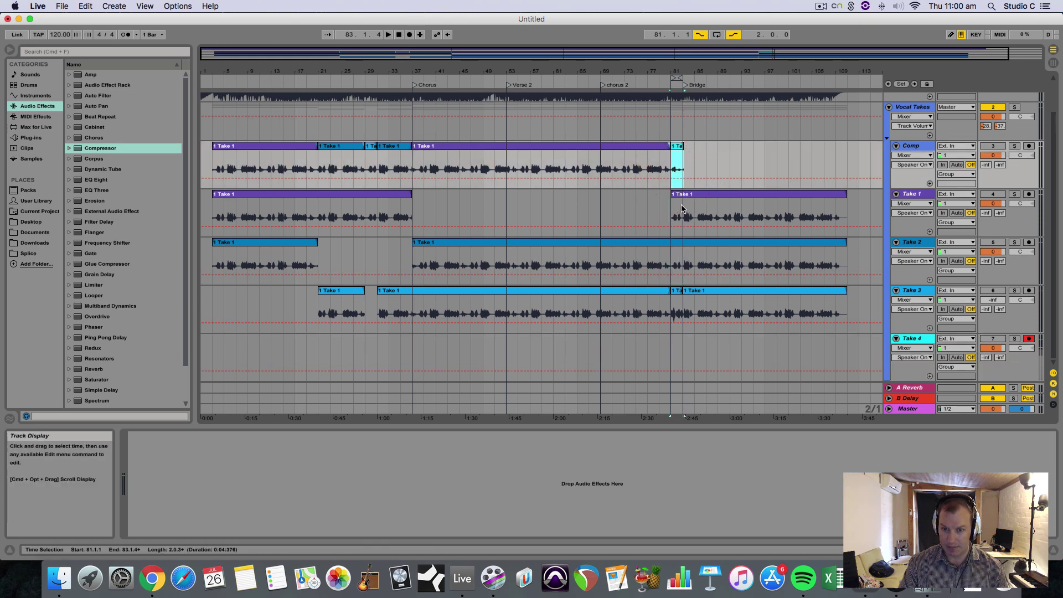
# Move bars 83 to 97 and bars 97 to 111 of Take 1 onto the Comp track as separate clips
pyautogui.moveTo(753, 71); pyautogui.dragTo(680, 89)
pyautogui.moveTo(629, 205); pyautogui.dragTo(653, 171)
pyautogui.press('super+e')
pyautogui.press('super+z')
pyautogui.click(808, 215)
pyautogui.moveTo(784, 198); pyautogui.dragTo(783, 171)
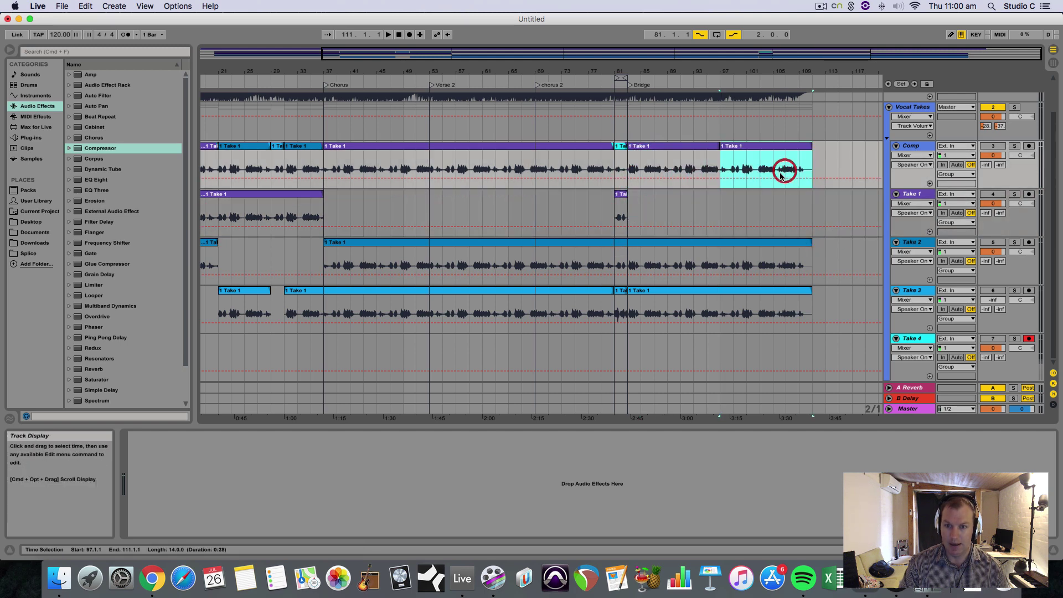
# Fold the Take 1, Take 2, Take 3 and Take 4 tracks to minimum height
pyautogui.moveTo(537, 74); pyautogui.dragTo(538, 55)
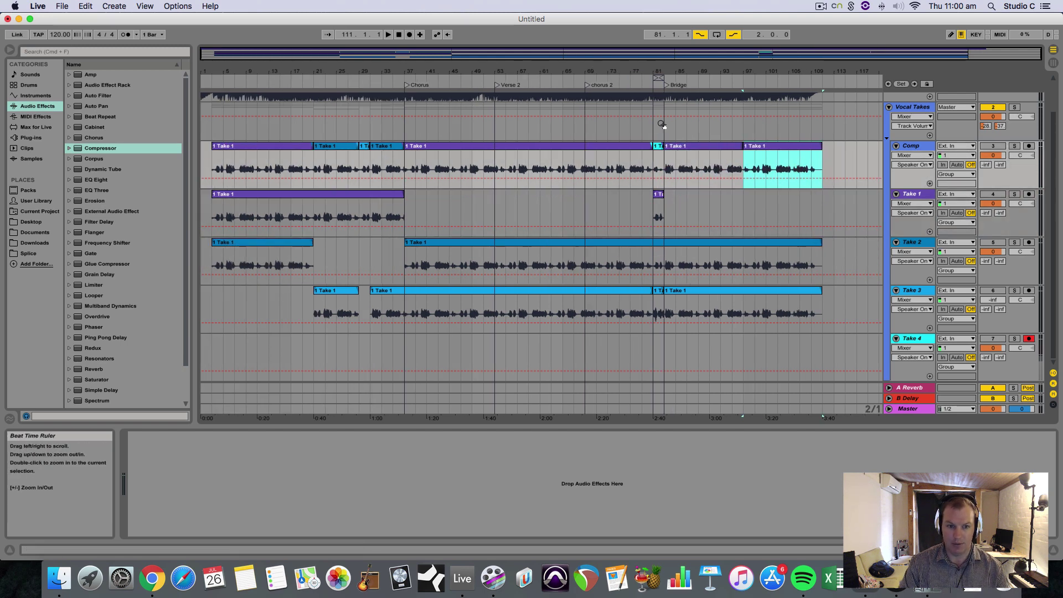
pyautogui.click(896, 194)
pyautogui.click(897, 205)
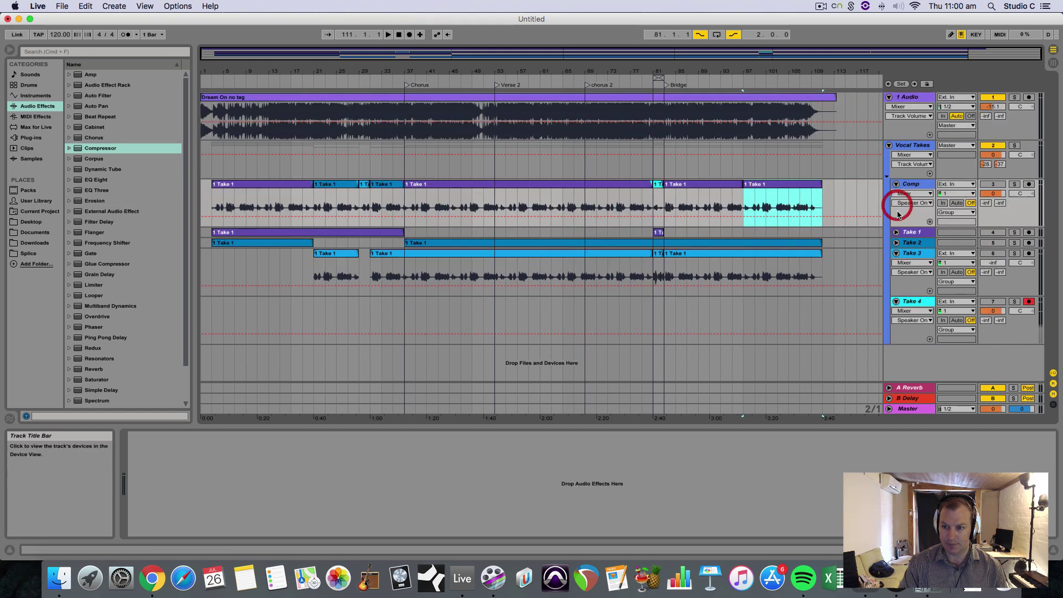
pyautogui.click(896, 253)
pyautogui.click(896, 264)
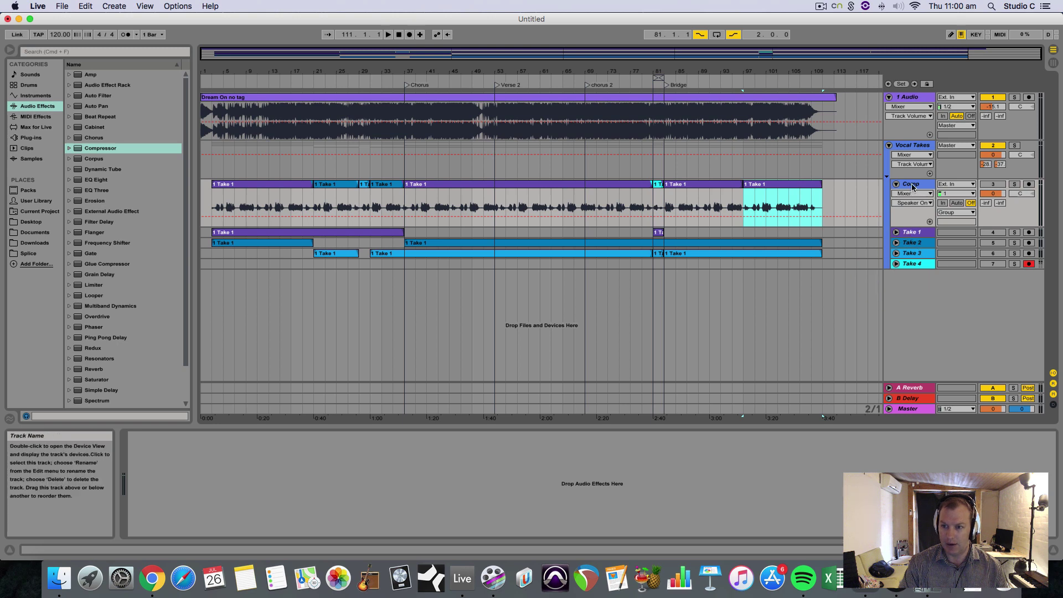
# Move the Comp track out of the Vocal Takes group, placing it above the group, and rename it Lead Vocal
pyautogui.moveTo(910, 223); pyautogui.dragTo(908, 142)
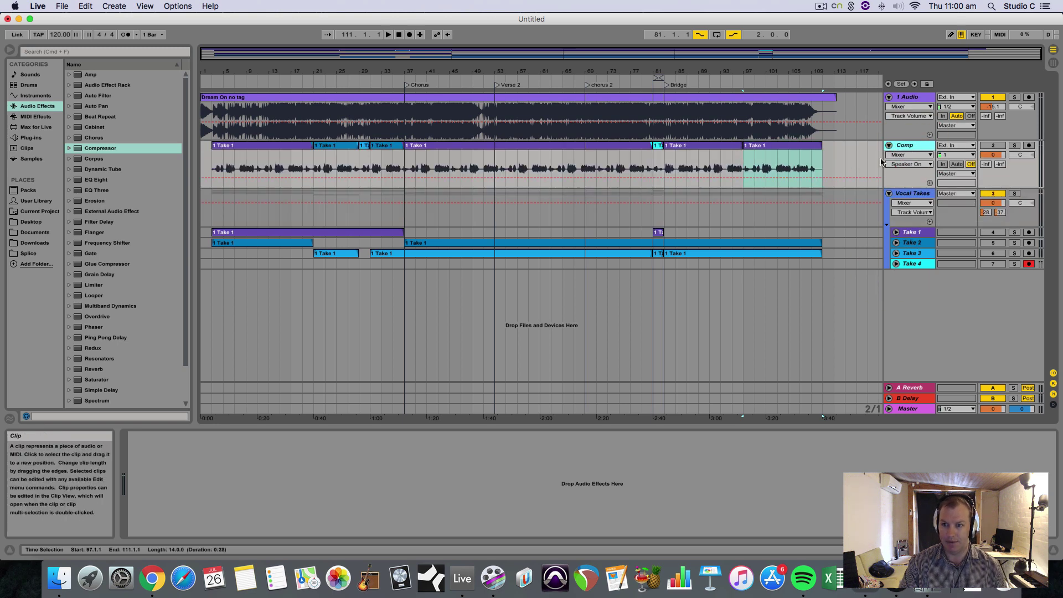
pyautogui.click(914, 144)
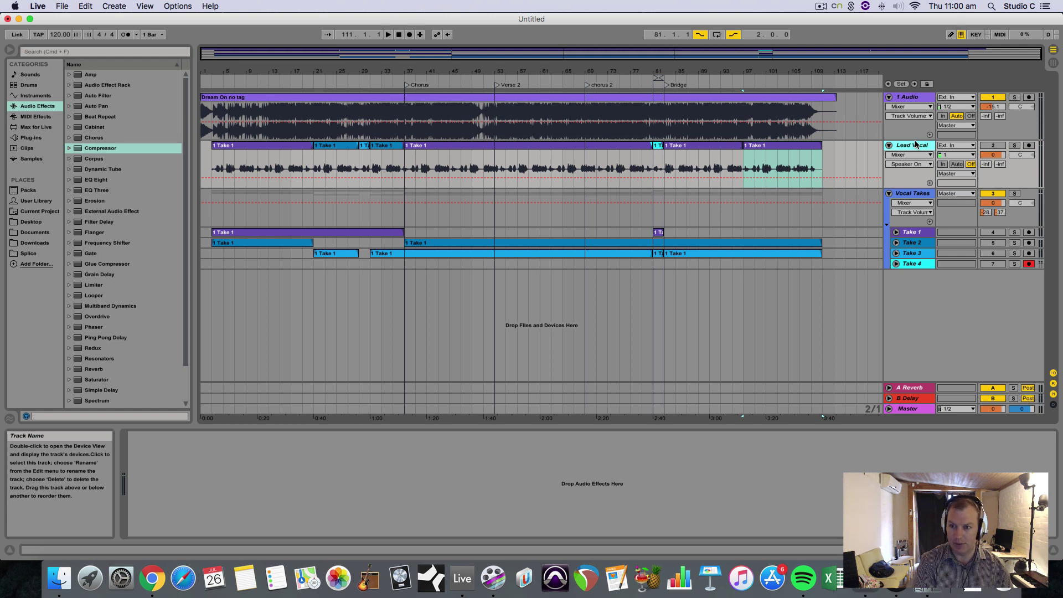
# Deactivate the Vocal Takes group and fold it
pyautogui.click(991, 193)
pyautogui.click(888, 193)
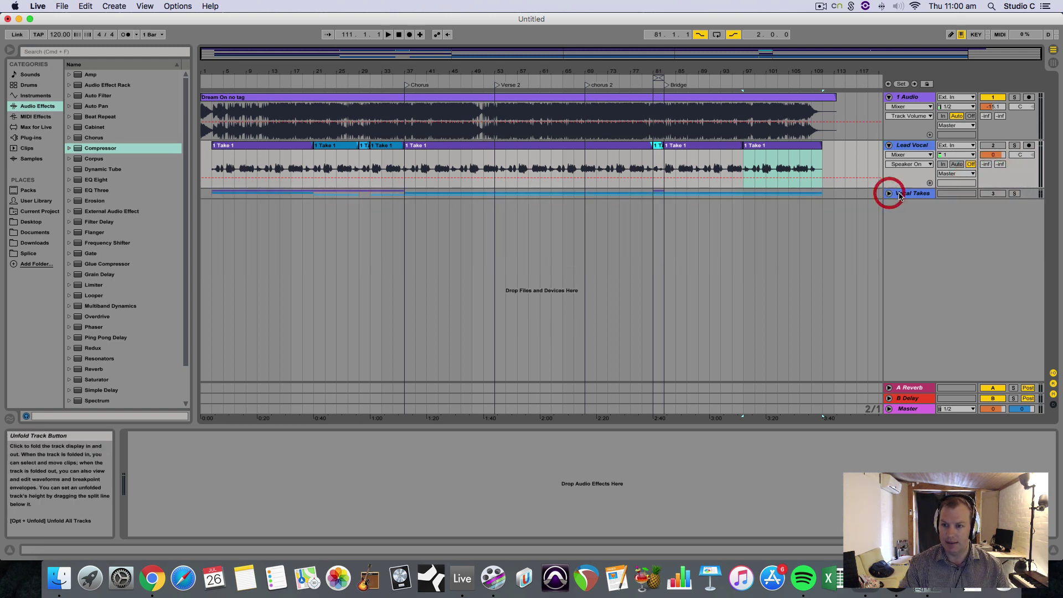
pyautogui.click(914, 193)
# Raise the reverb and delay sends on the Lead Vocal track and add a Compressor to it
pyautogui.click(913, 145)
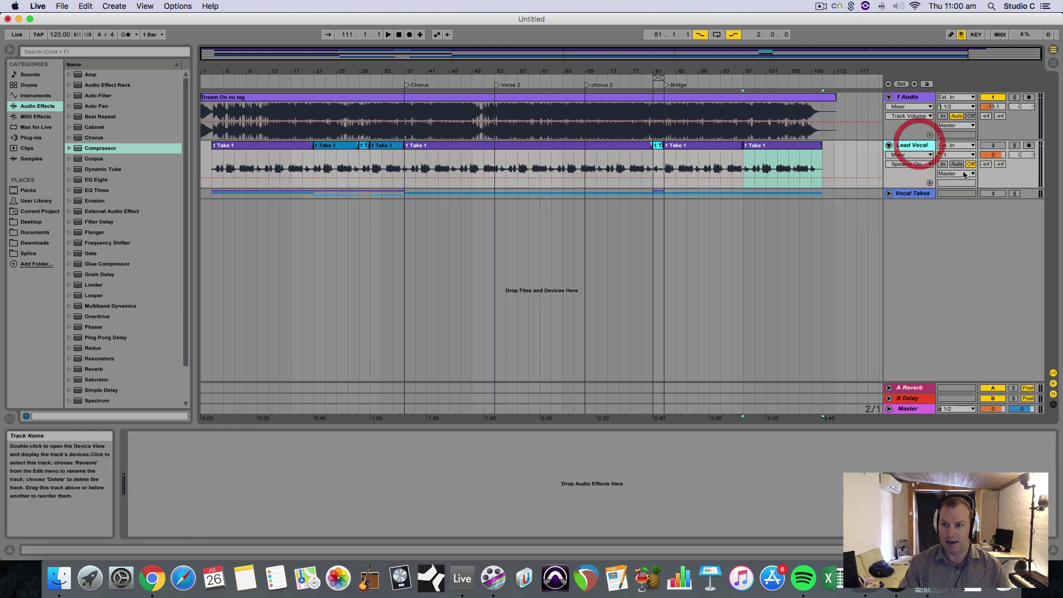
pyautogui.moveTo(988, 165)
pyautogui.mouseDown()
pyautogui.moveTo(987, 149)
pyautogui.moveTo(999, 158)
pyautogui.mouseUp()
pyautogui.moveTo(100, 147); pyautogui.dragTo(369, 166)
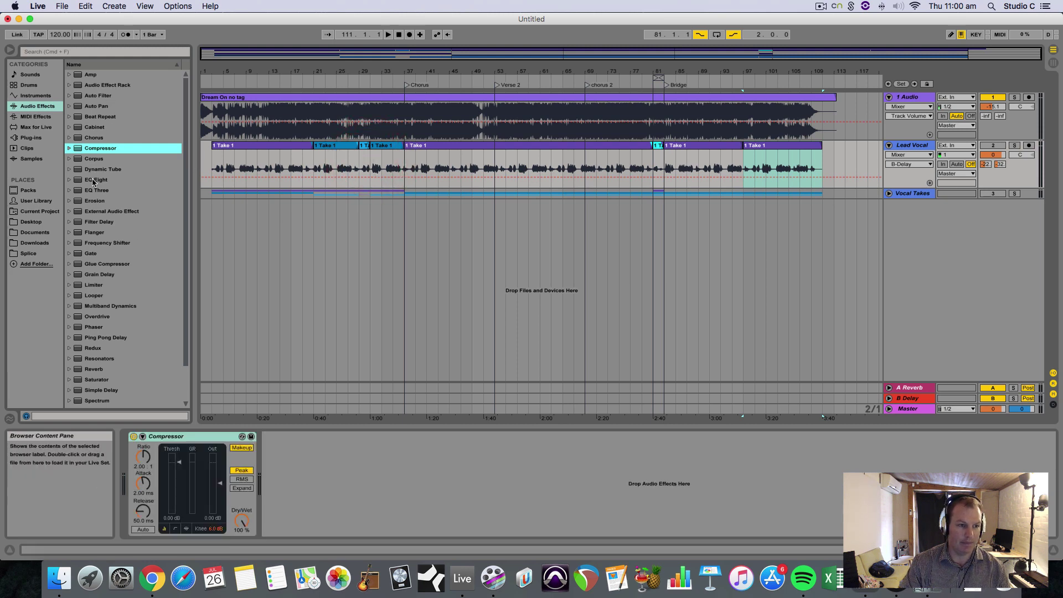
# Insert EQ Eight before the Lead Vocal's Compressor, cutting the lows by 6.07 dB at 93.2 Hz and slightly boosting the highs
pyautogui.moveTo(93, 182); pyautogui.dragTo(192, 470)
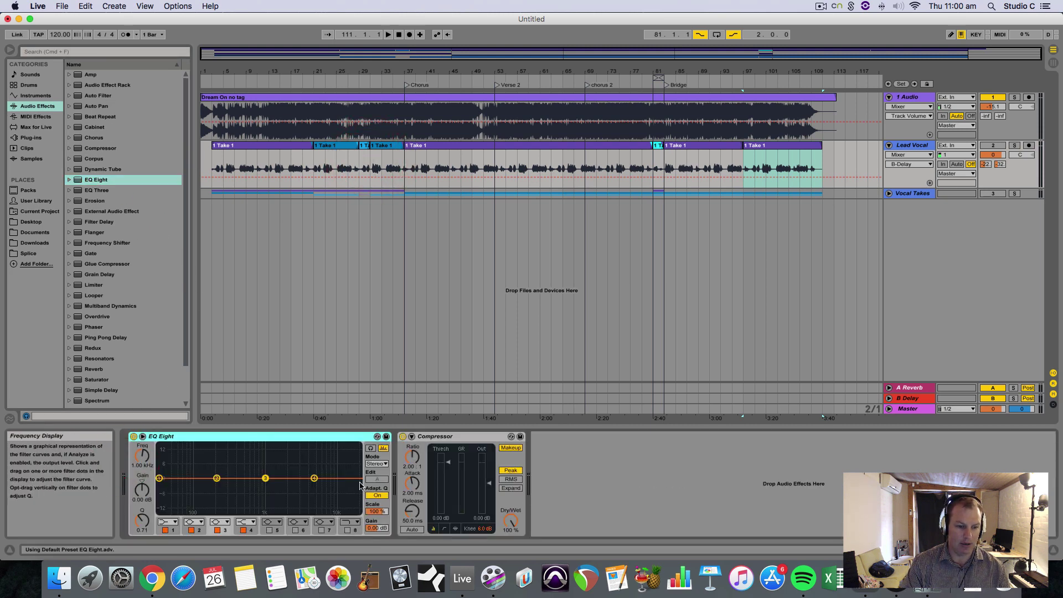
pyautogui.moveTo(314, 479); pyautogui.dragTo(317, 474)
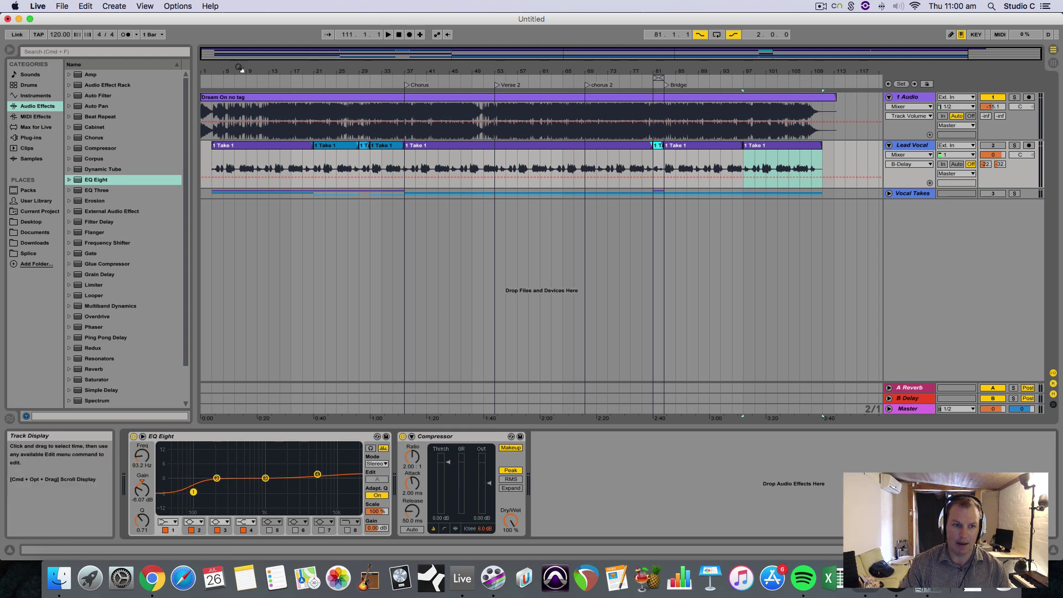
# Show the fades on the first Lead Vocal clip and trim its start to 3.4.1
pyautogui.moveTo(232, 71); pyautogui.dragTo(308, 147)
pyautogui.click(337, 147)
pyautogui.rightClick(338, 149)
pyautogui.click(375, 269)
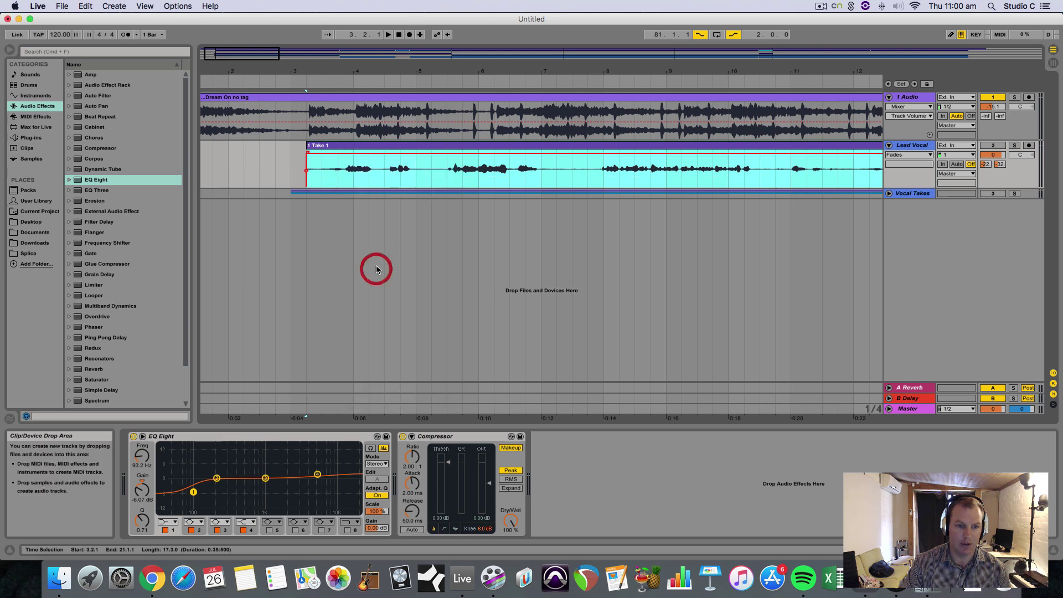
pyautogui.rightClick(328, 149)
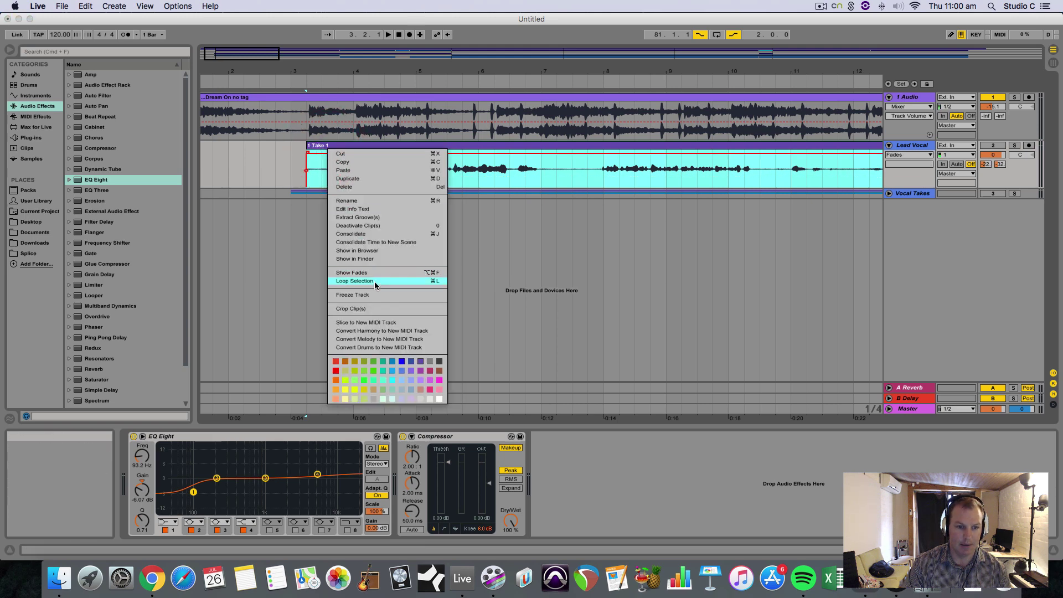
pyautogui.click(318, 168)
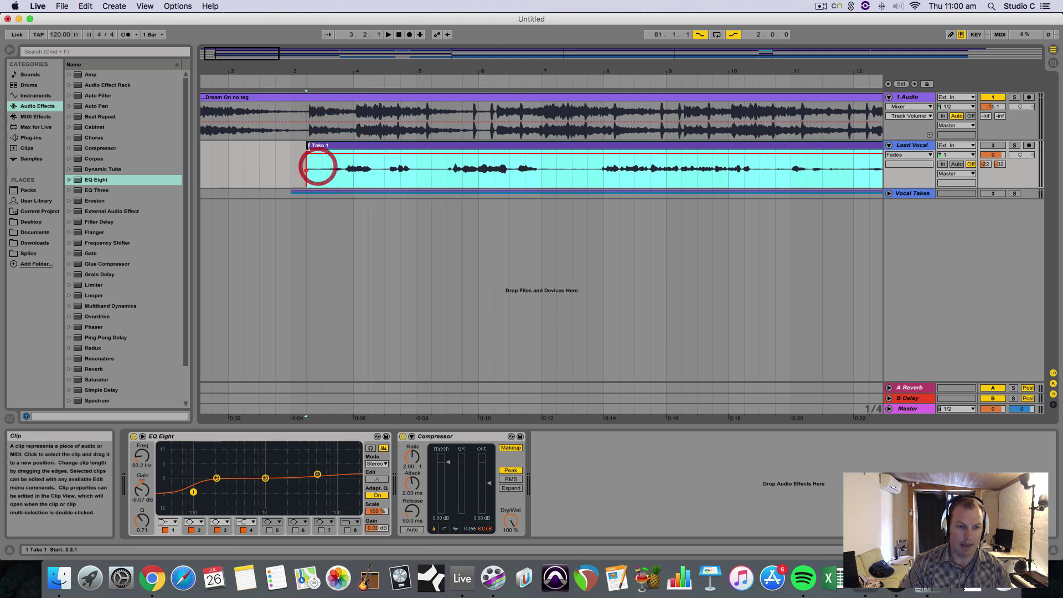
pyautogui.moveTo(307, 147); pyautogui.dragTo(337, 147)
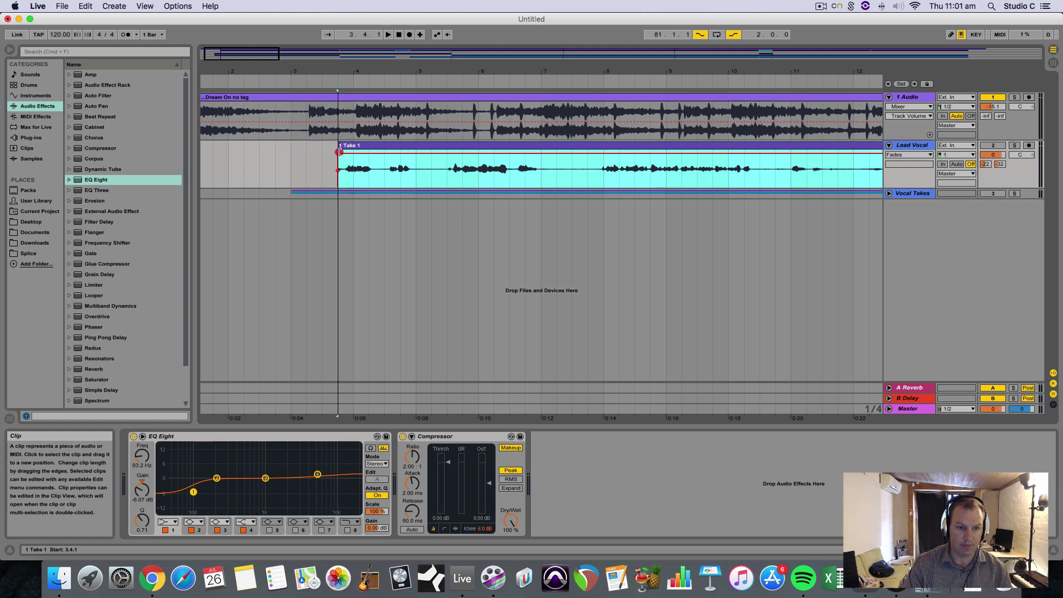
# Delete the silent section from 7.2.1 to 7.4.1 on the Lead Vocal track and lengthen the fades around the gap
pyautogui.click(380, 172)
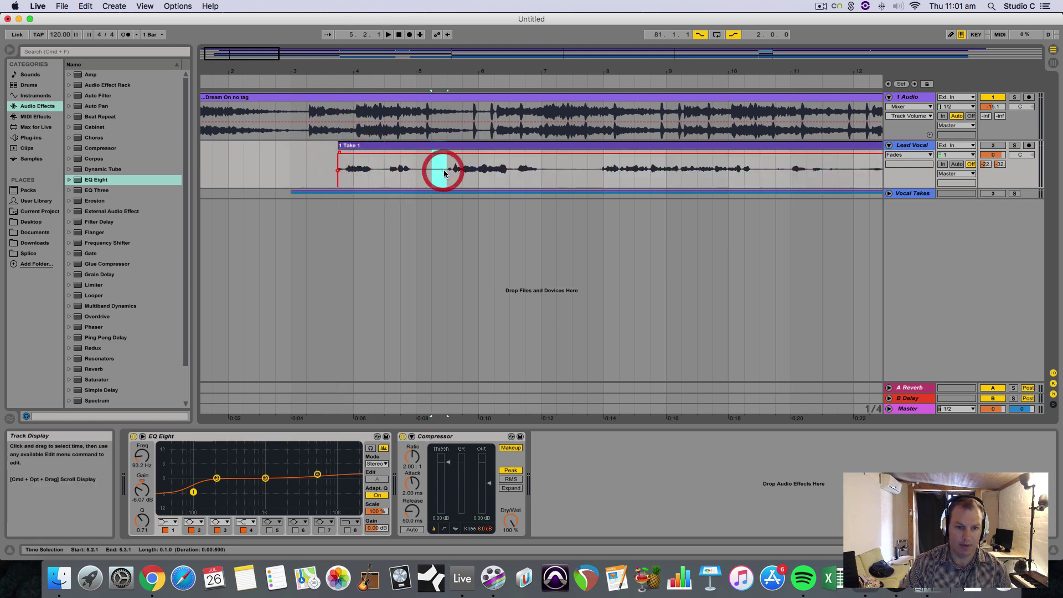
pyautogui.moveTo(645, 71); pyautogui.dragTo(601, 41)
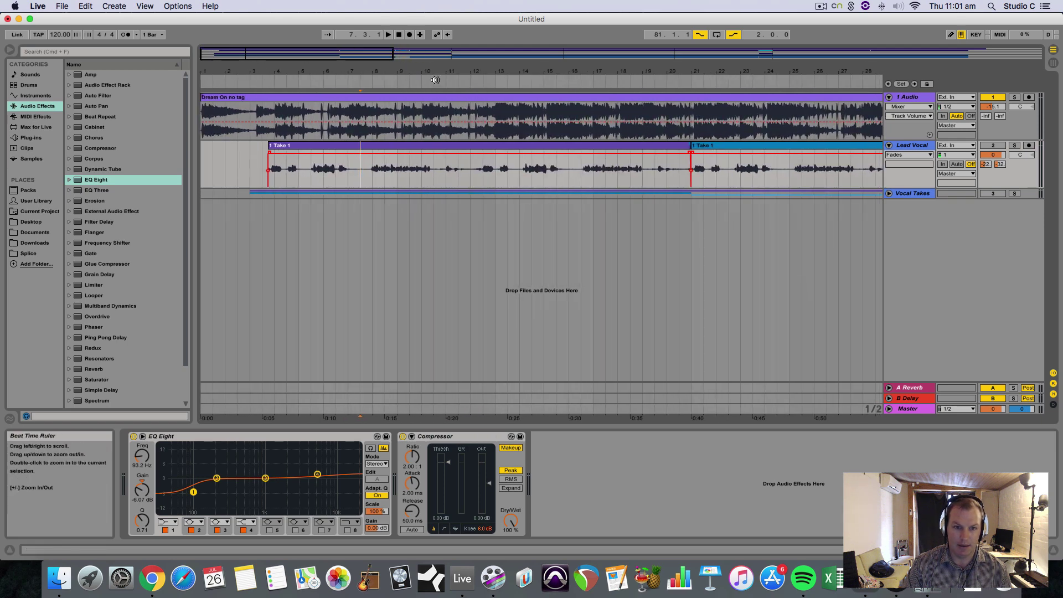
pyautogui.click(363, 169)
pyautogui.press('+')
pyautogui.press('+')
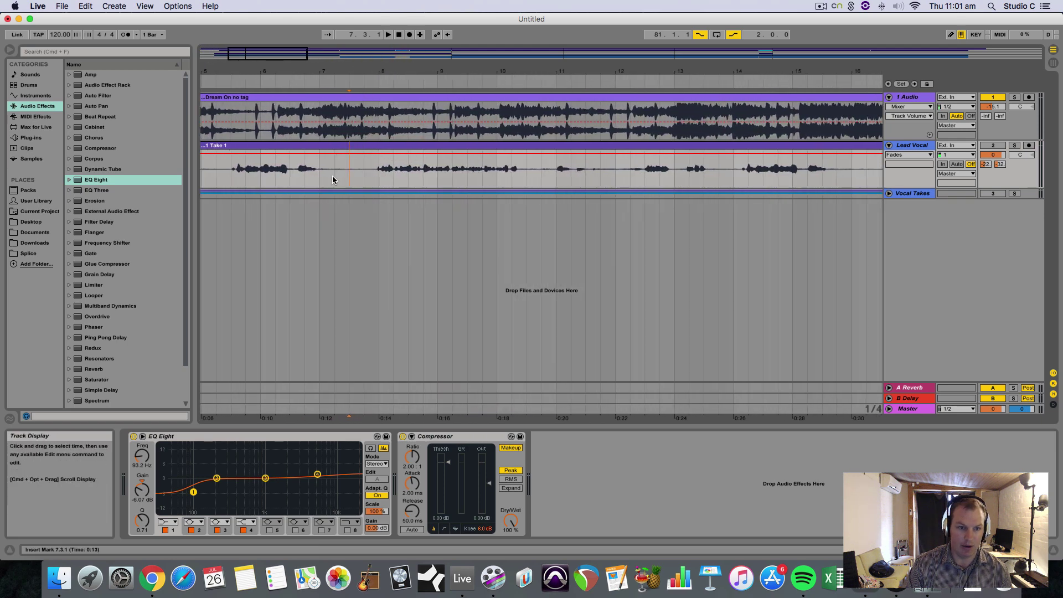
pyautogui.press('Delete')
pyautogui.click(348, 170)
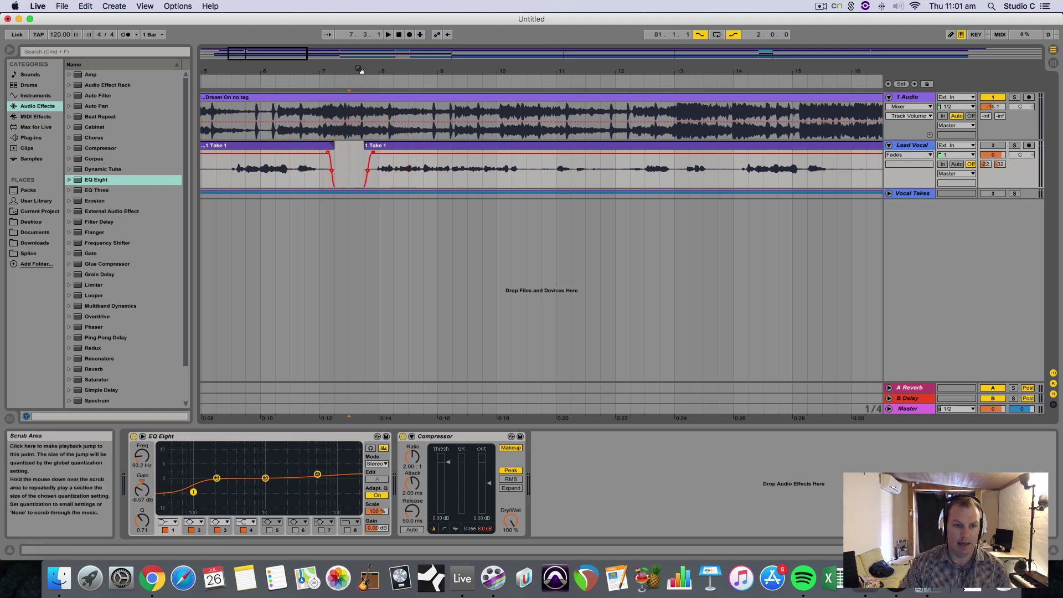
# Try extending the clip before the bar 7 gap to meet the following clip, and undo the gap edits
pyautogui.moveTo(361, 69); pyautogui.dragTo(430, 94)
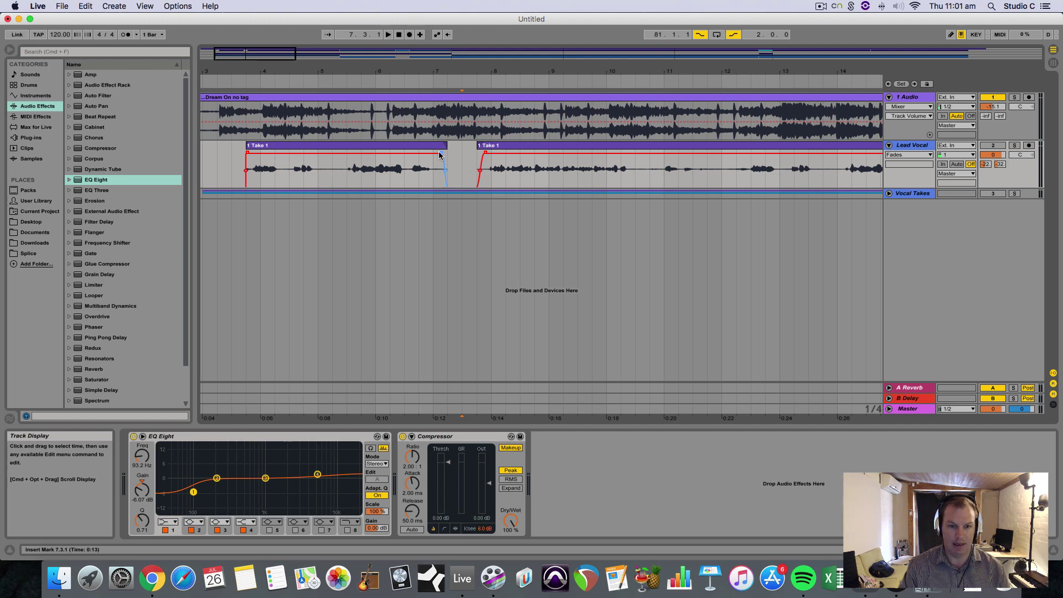
pyautogui.moveTo(446, 146); pyautogui.dragTo(476, 149)
pyautogui.press('super+z')
pyautogui.press('super+z')
pyautogui.press('super+z')
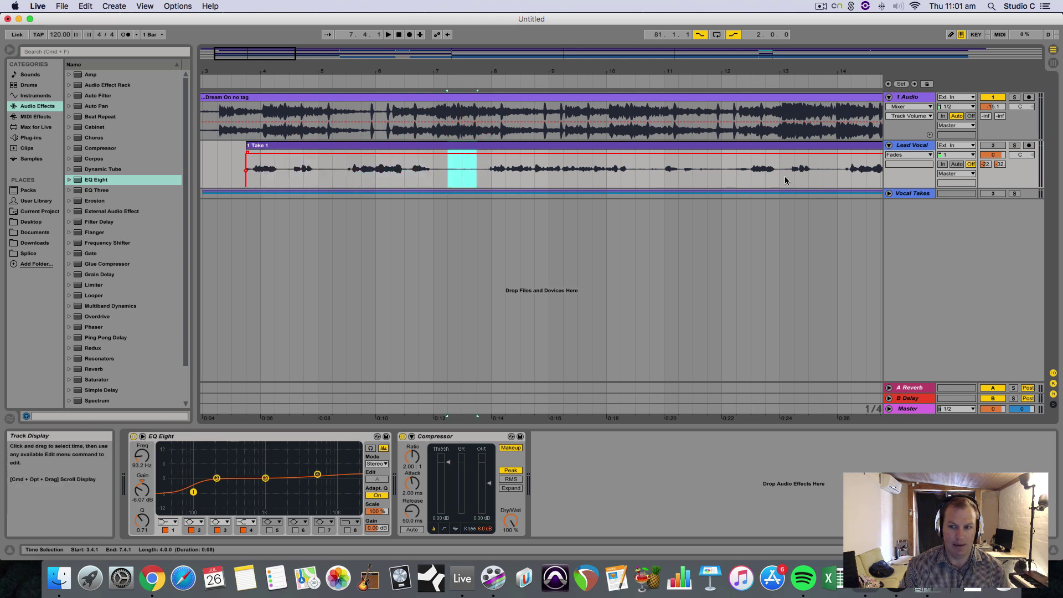
# Display the Mixer's Track Volume automation on the Lead Vocal track
pyautogui.click(908, 154)
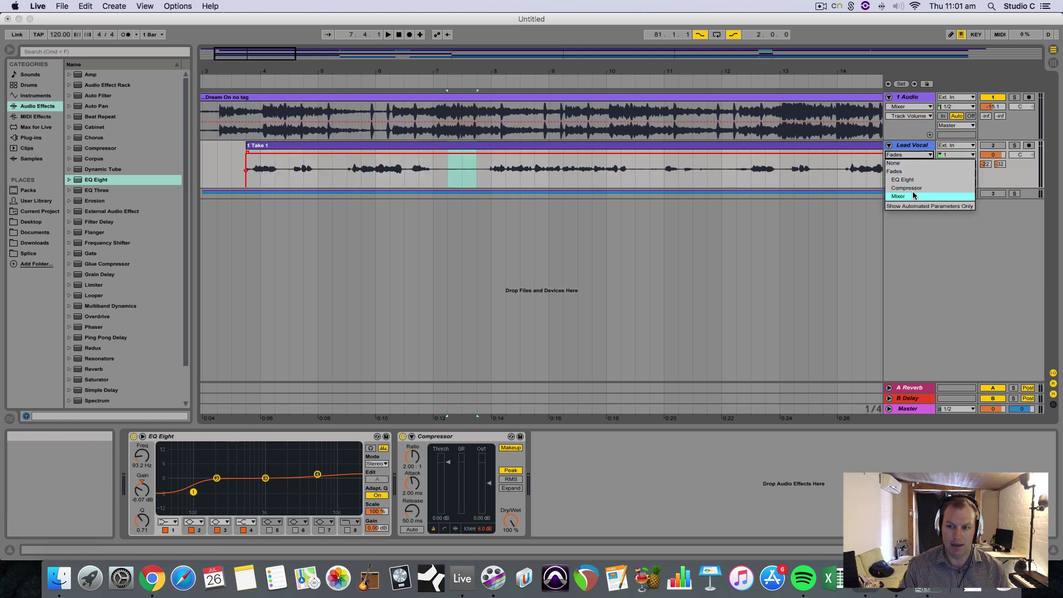
pyautogui.click(912, 196)
pyautogui.click(911, 163)
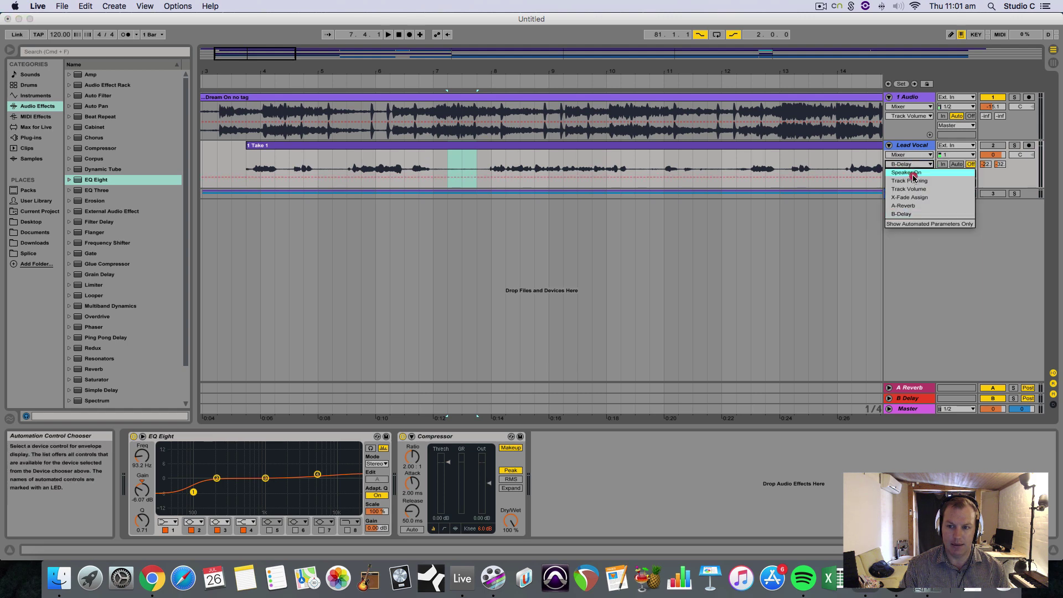
pyautogui.click(914, 189)
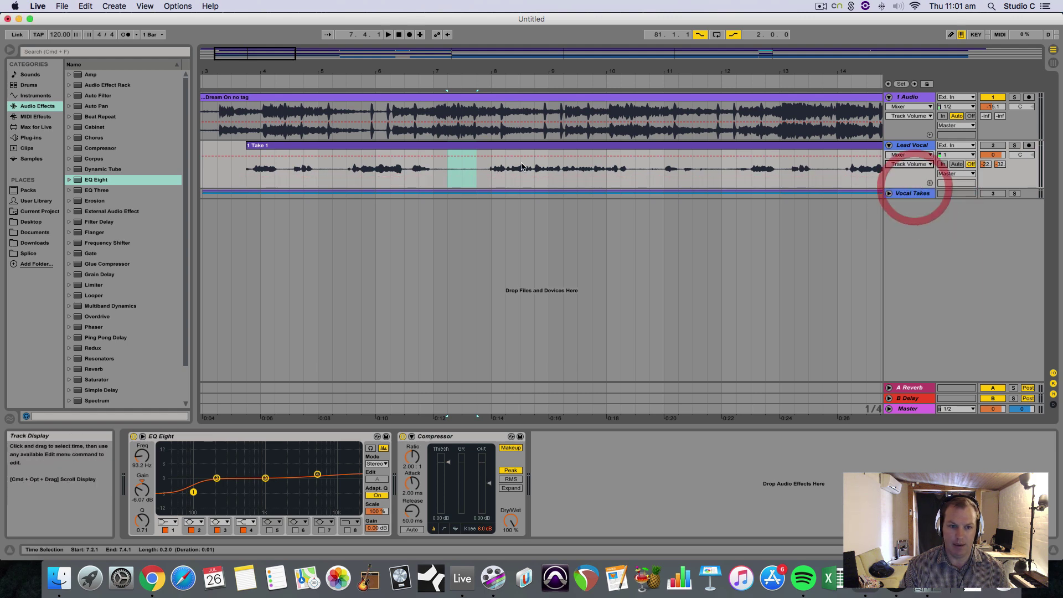
# Draw volume automation dips on the Lead Vocal in the silent gaps around bars 5, 7 and 10
pyautogui.click(347, 156)
pyautogui.click(314, 156)
pyautogui.moveTo(332, 166); pyautogui.dragTo(332, 167)
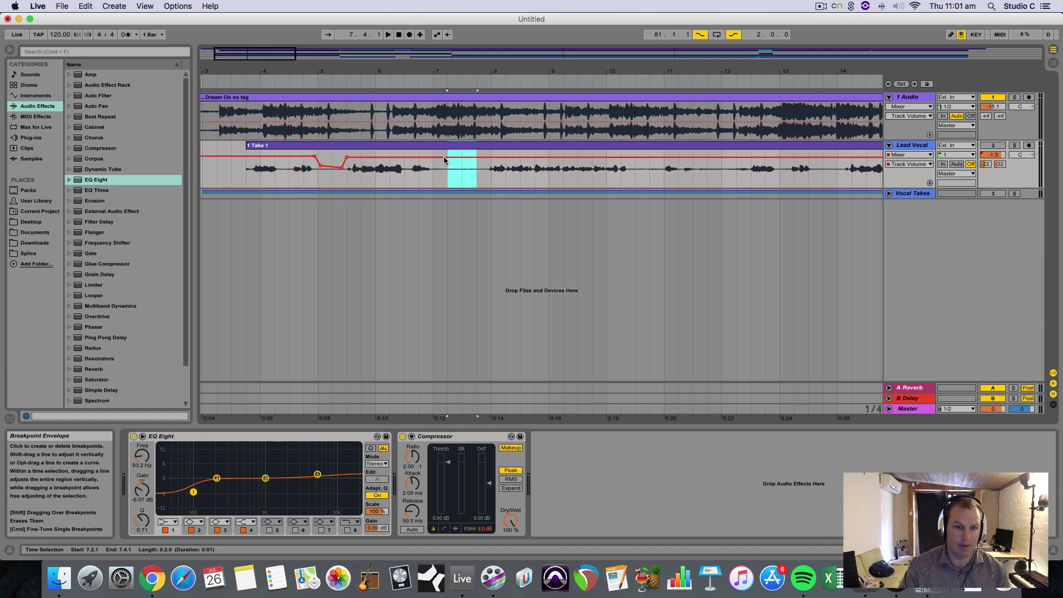
pyautogui.moveTo(448, 157); pyautogui.dragTo(462, 162)
pyautogui.click(539, 177)
pyautogui.moveTo(539, 71); pyautogui.dragTo(526, 55)
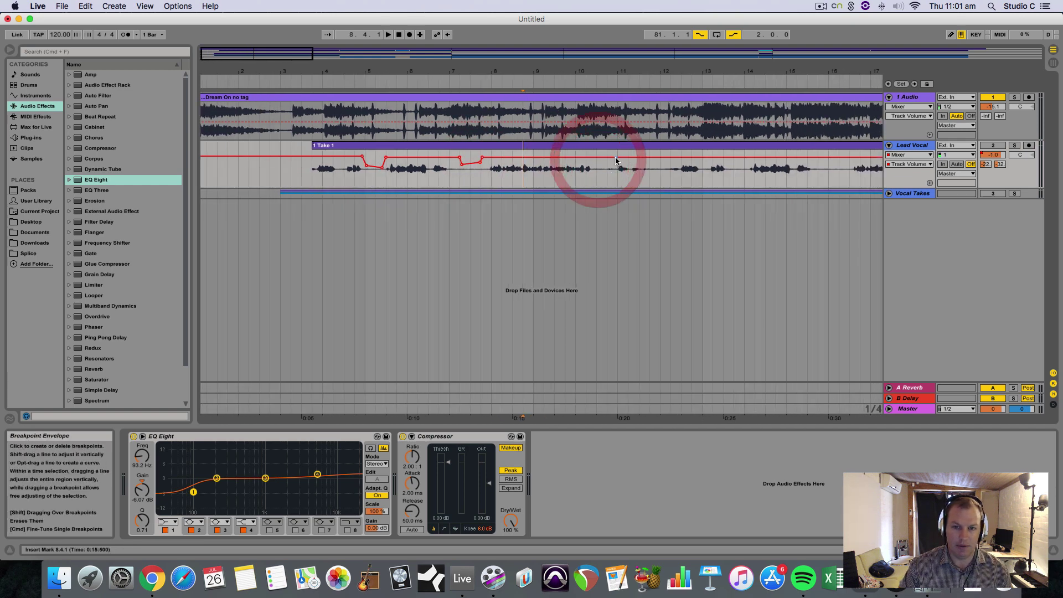
pyautogui.moveTo(599, 164); pyautogui.dragTo(608, 166)
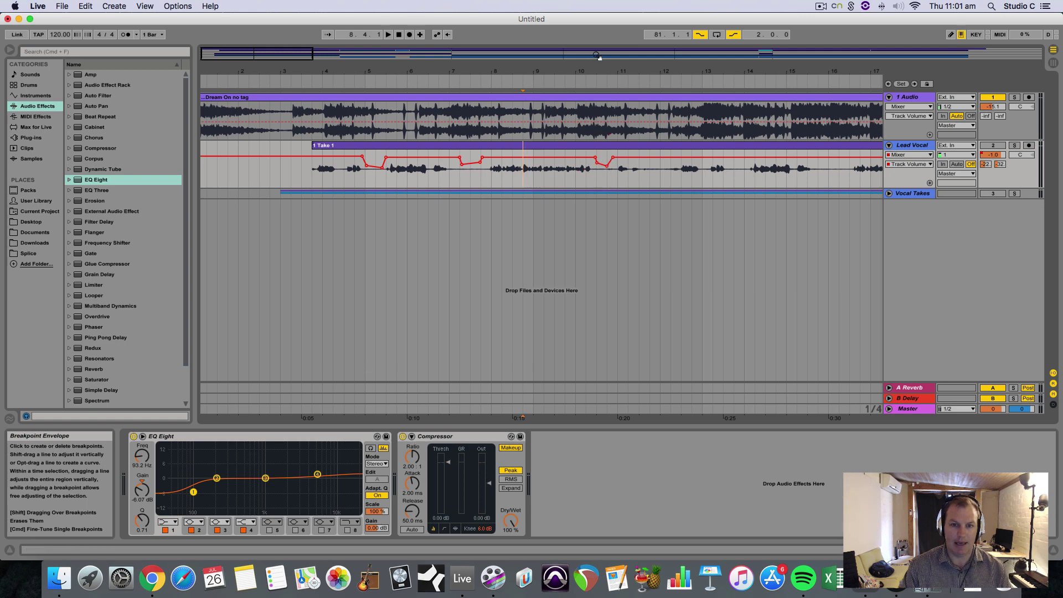
# Recolour the Vocal Takes group dark grey
pyautogui.moveTo(594, 68); pyautogui.dragTo(294, 64)
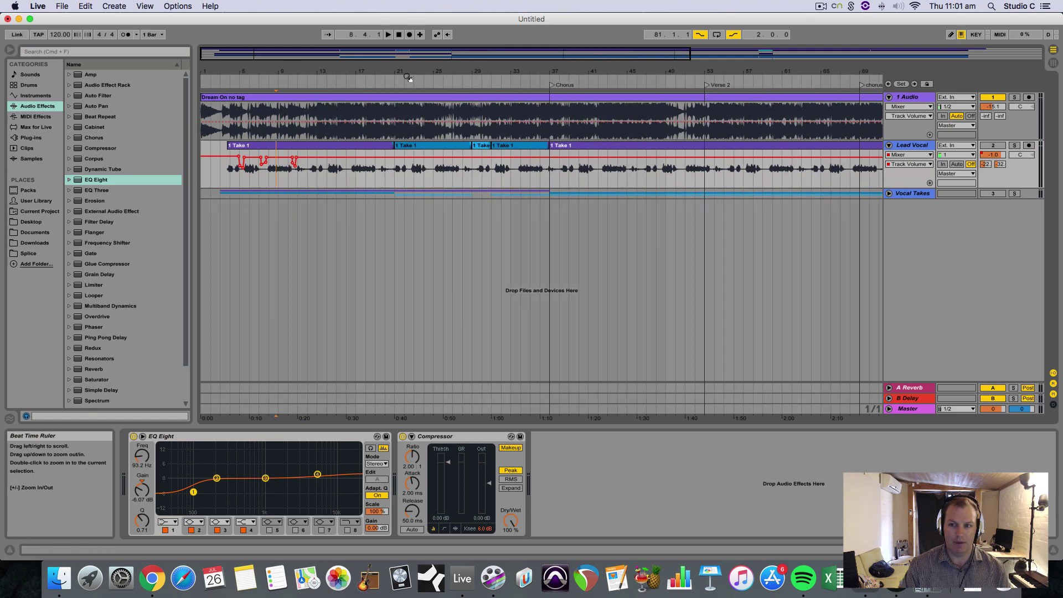
pyautogui.click(907, 195)
pyautogui.rightClick(907, 194)
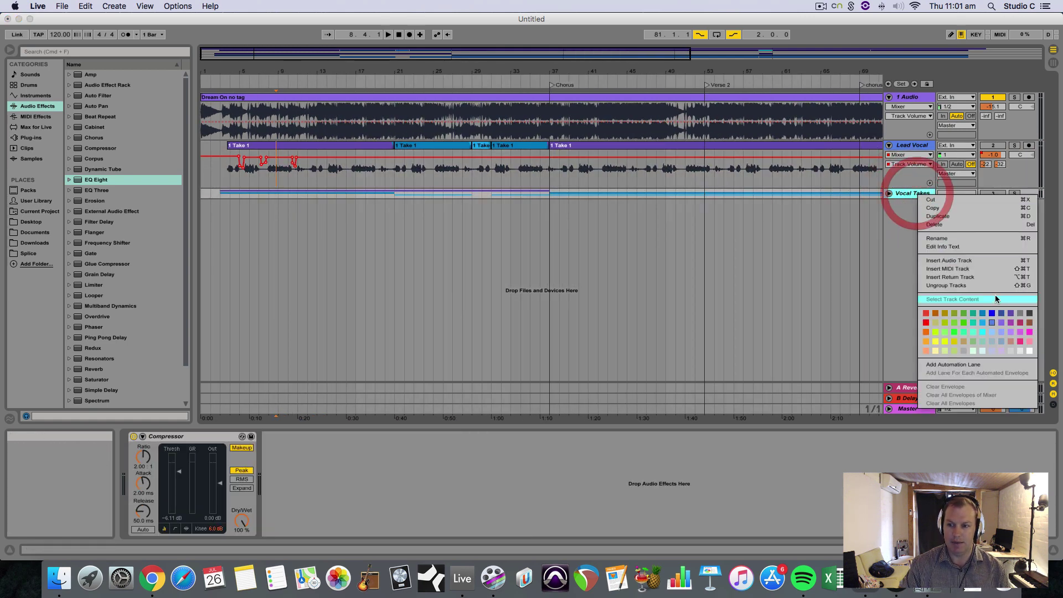
pyautogui.click(1030, 313)
# Unfold the Vocal Takes group to view the original takes, and fold it again
pyautogui.click(888, 193)
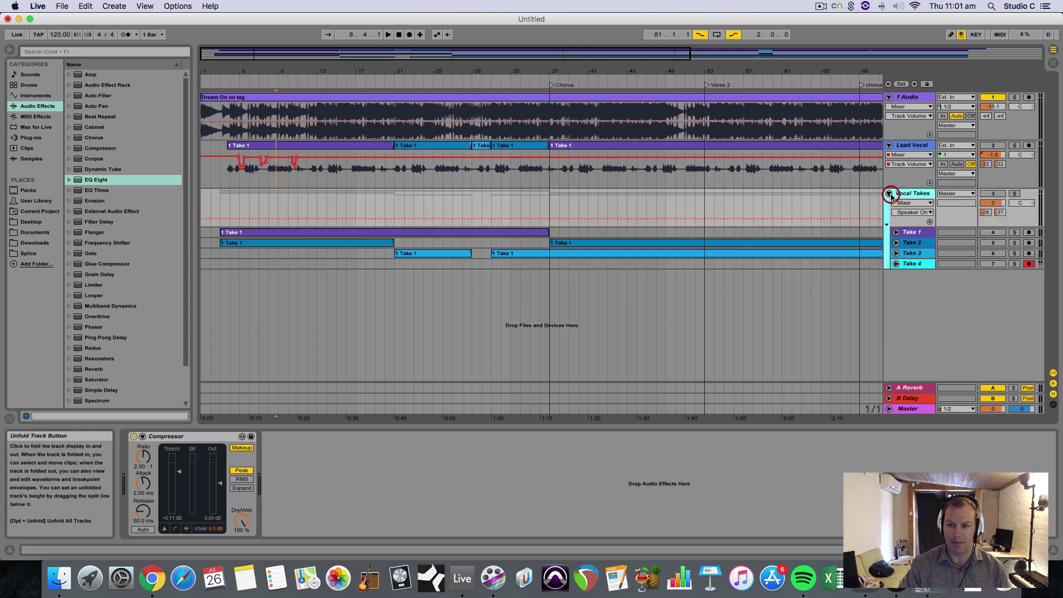
pyautogui.click(696, 260)
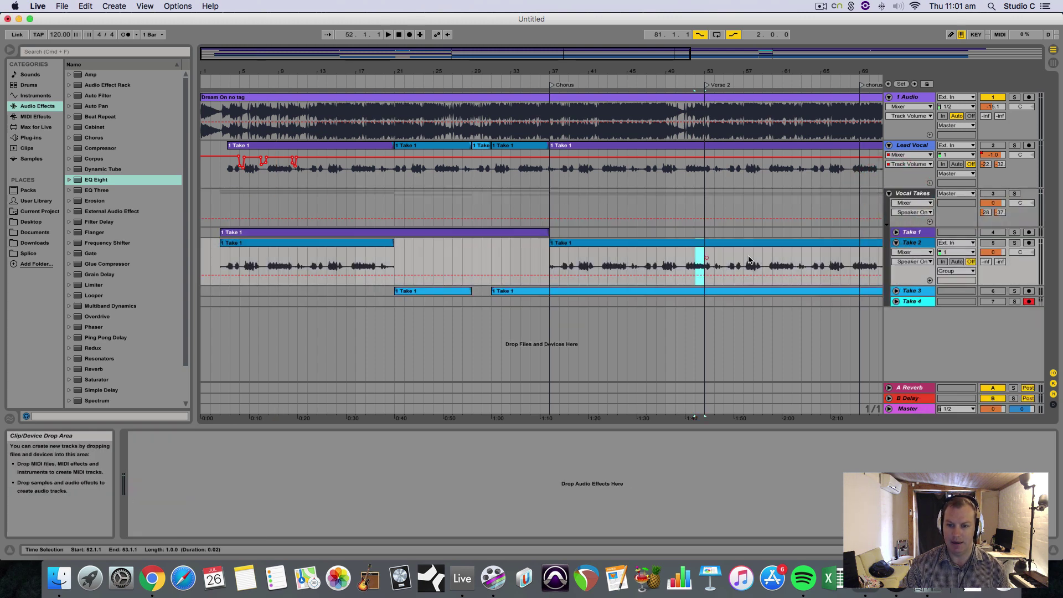
pyautogui.click(896, 243)
pyautogui.click(888, 194)
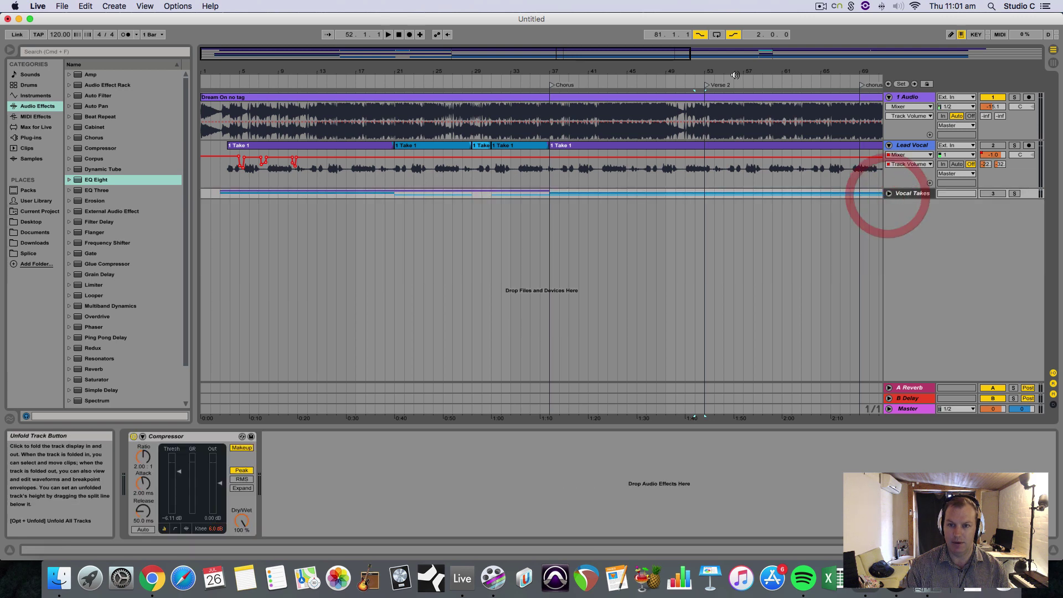
# Save the Live Set to the Desktop as "vocal"
pyautogui.moveTo(736, 72); pyautogui.dragTo(736, 51)
pyautogui.click(60, 6)
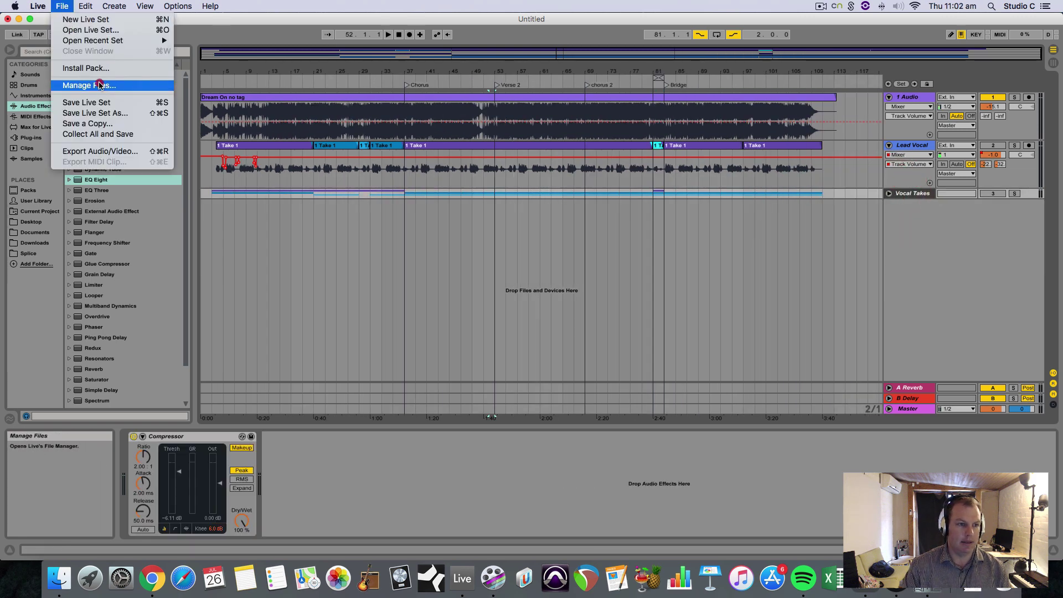
pyautogui.click(72, 98)
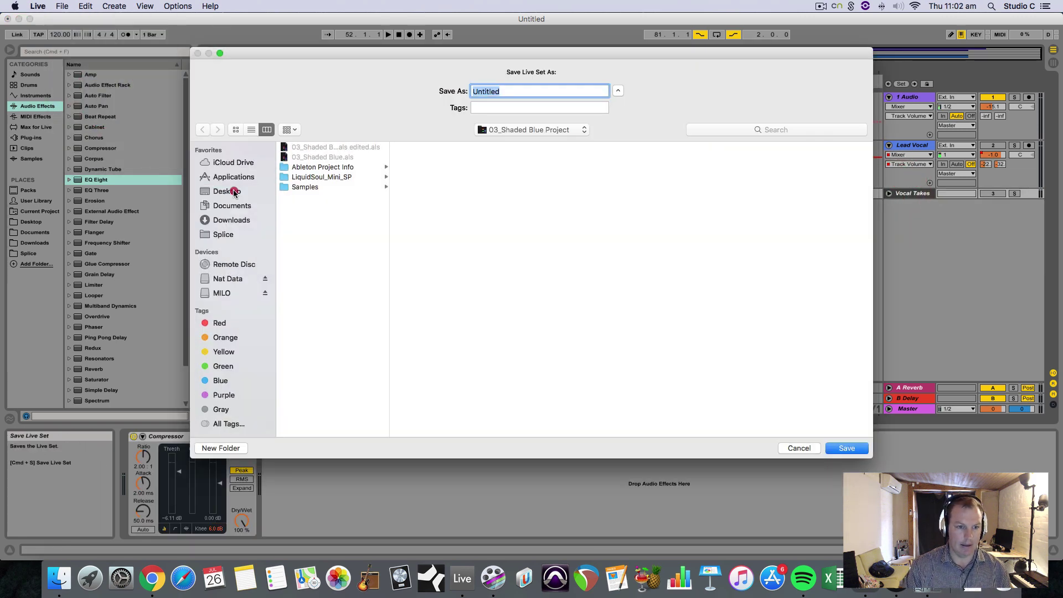
pyautogui.click(234, 191)
pyautogui.write('vocal')
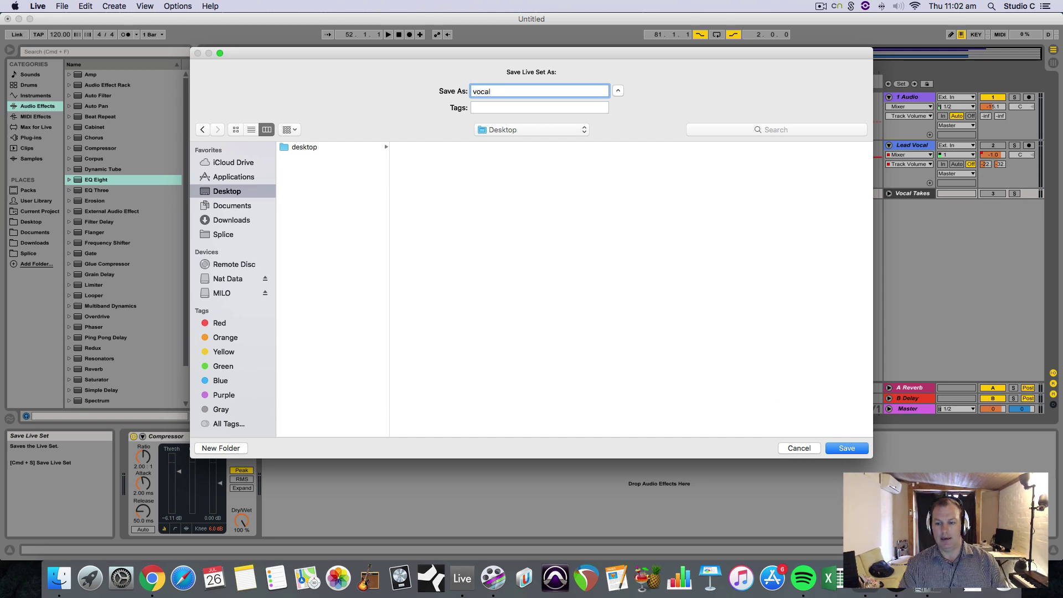
pyautogui.click(847, 448)
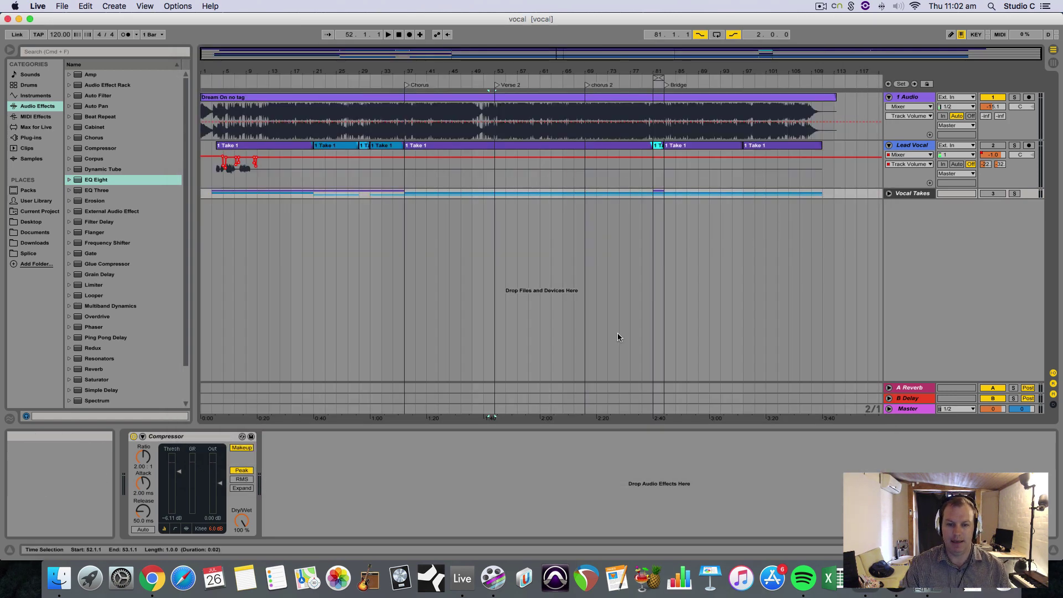
# Open the existing Live Set "03_Shaded Blue_vocals edited"
pyautogui.click(60, 6)
pyautogui.moveTo(149, 40)
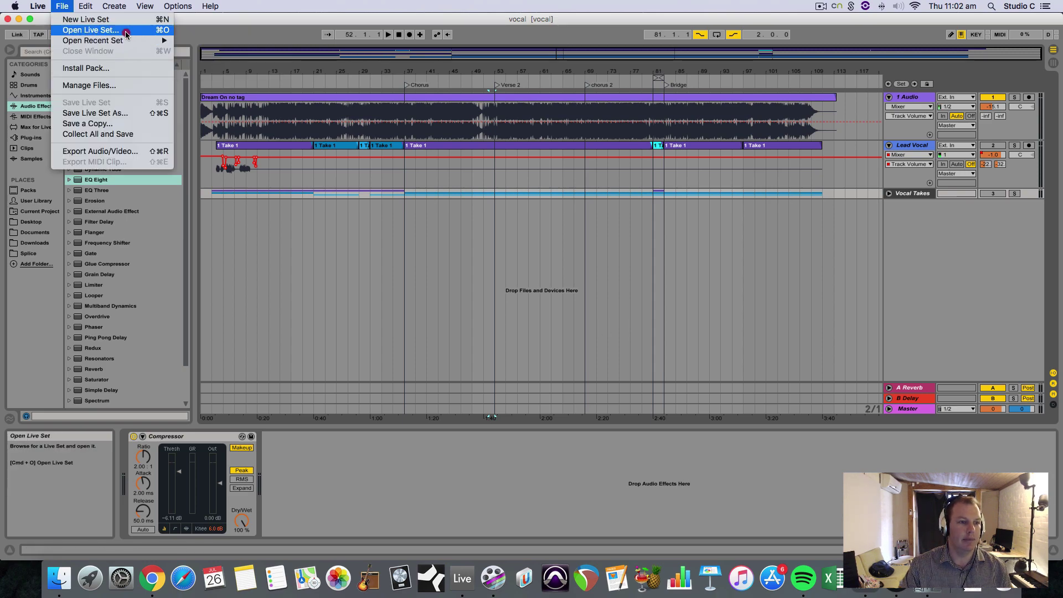
pyautogui.click(126, 34)
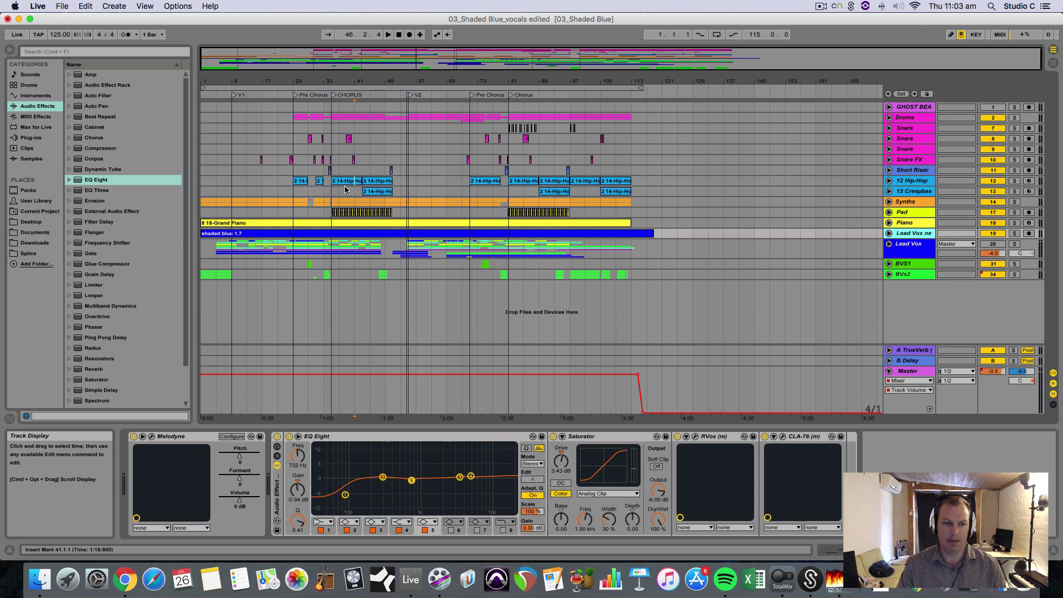
# Unfold the Lead Vox group and look through its Comp track and the individual take tracks
pyautogui.click(278, 181)
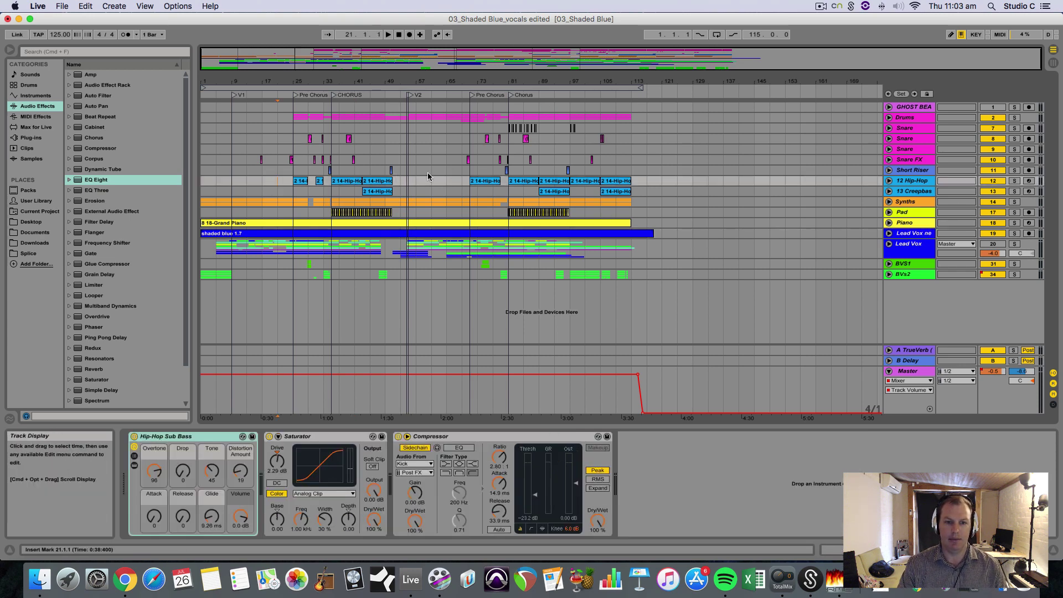
pyautogui.click(433, 178)
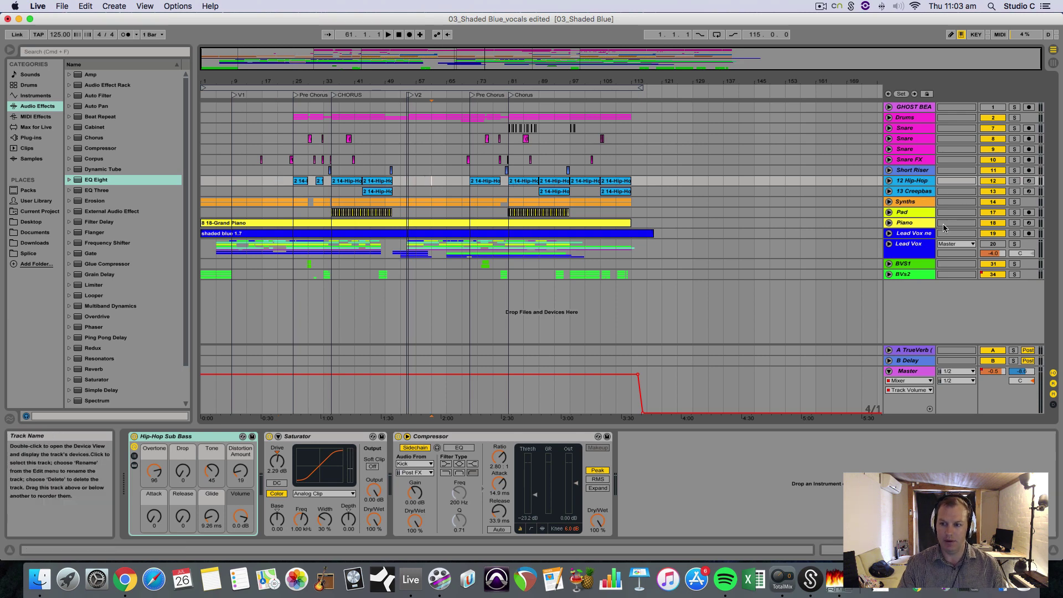
pyautogui.click(889, 244)
pyautogui.scroll(-5, 881, 246)
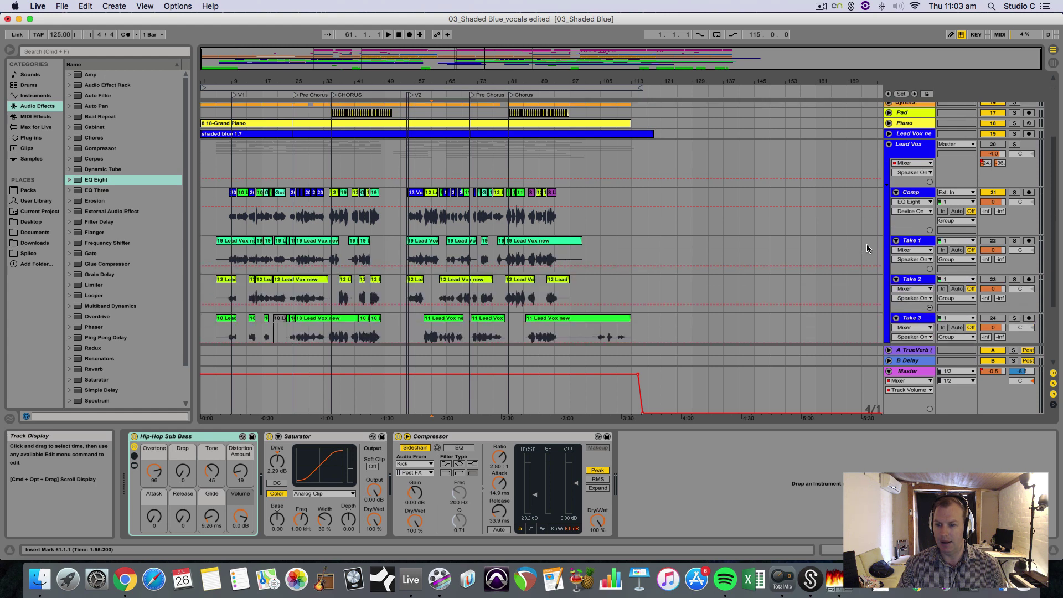
pyautogui.click(920, 146)
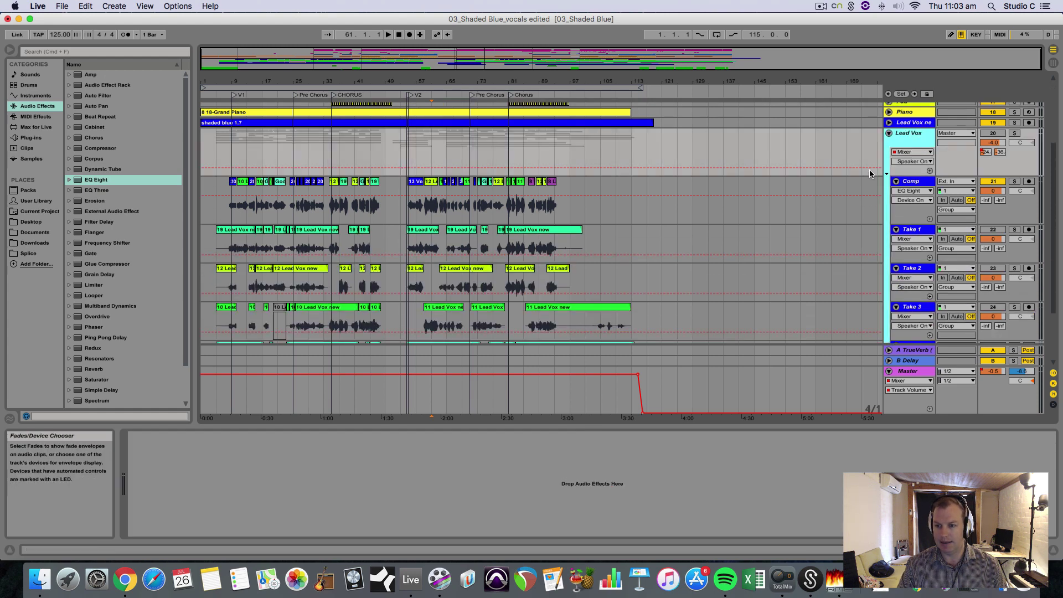
pyautogui.scroll(-4, 814, 204)
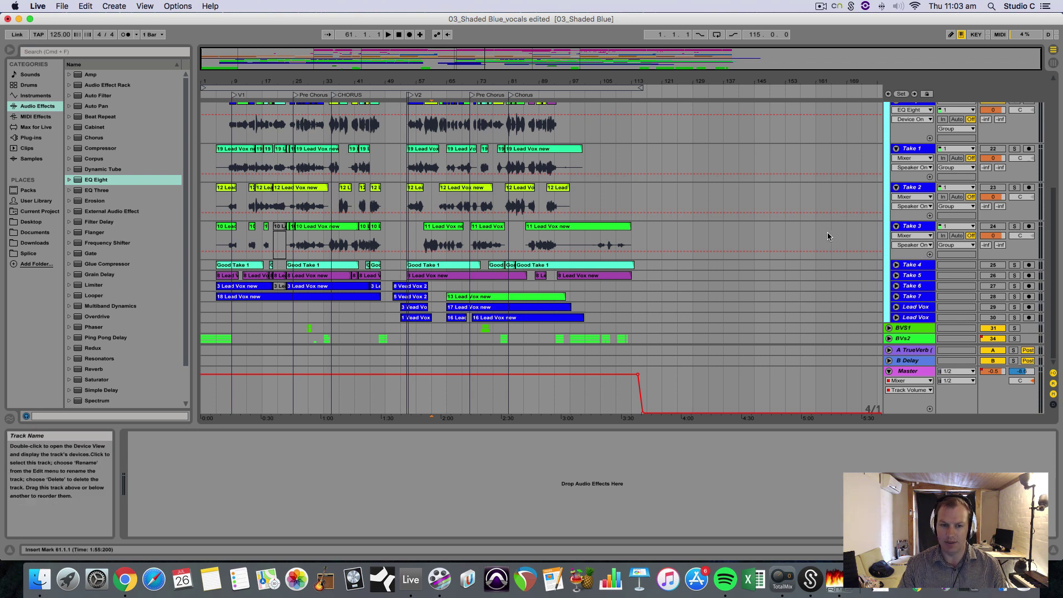
pyautogui.scroll(2, 825, 230)
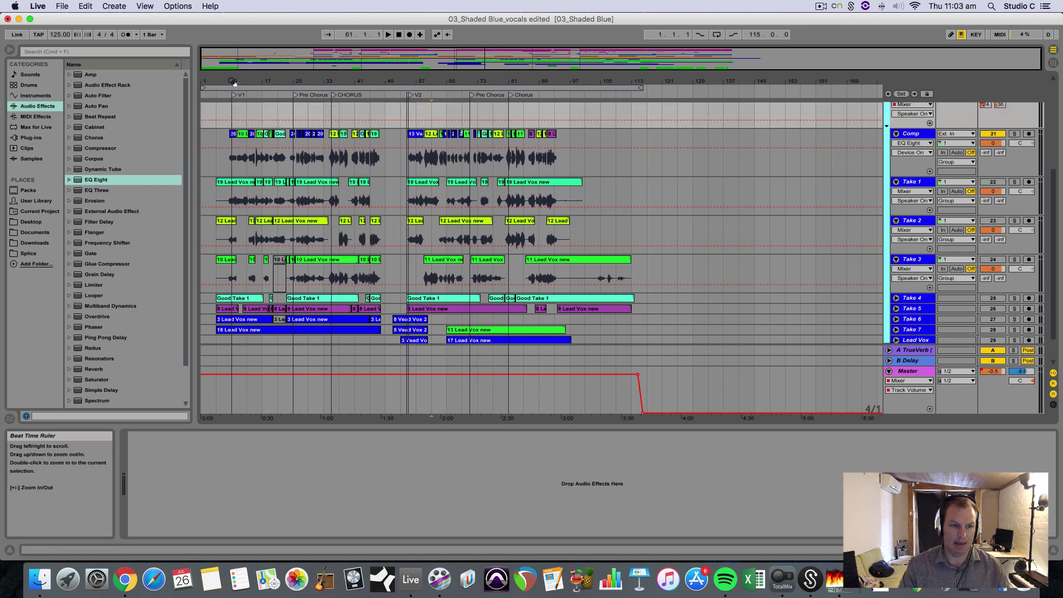
# Zoom in on verse 1 and select the Comp track to examine its edited clips and effects
pyautogui.moveTo(236, 82); pyautogui.dragTo(236, 161)
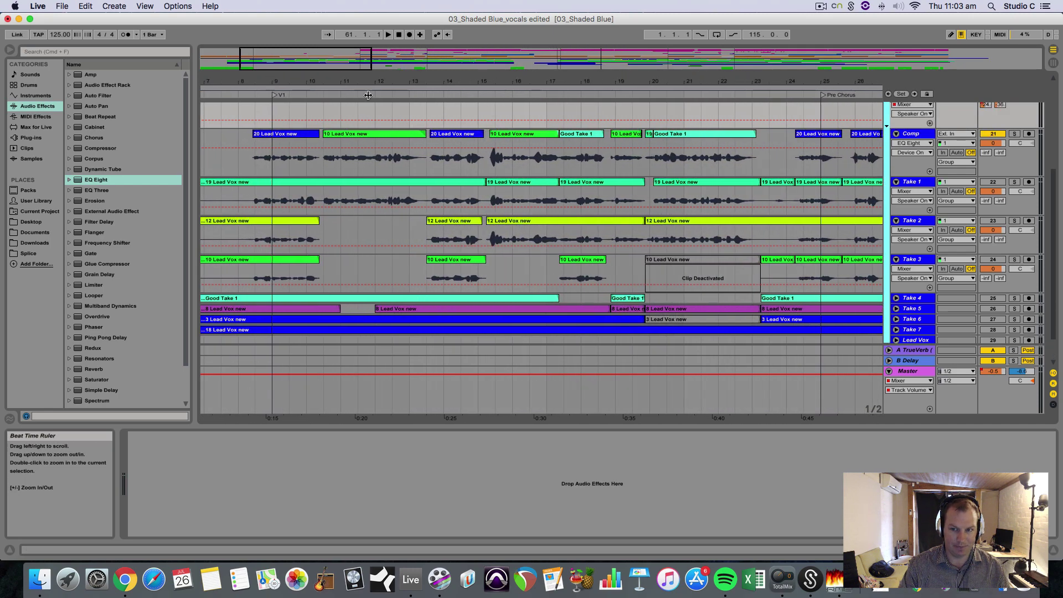
pyautogui.click(908, 134)
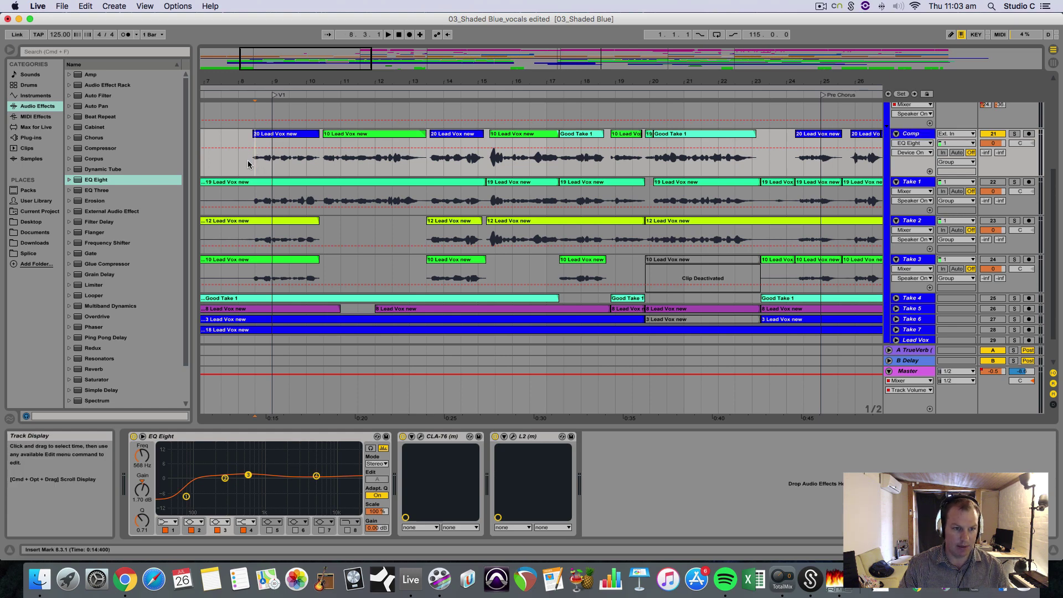
pyautogui.scroll(5, 783, 148)
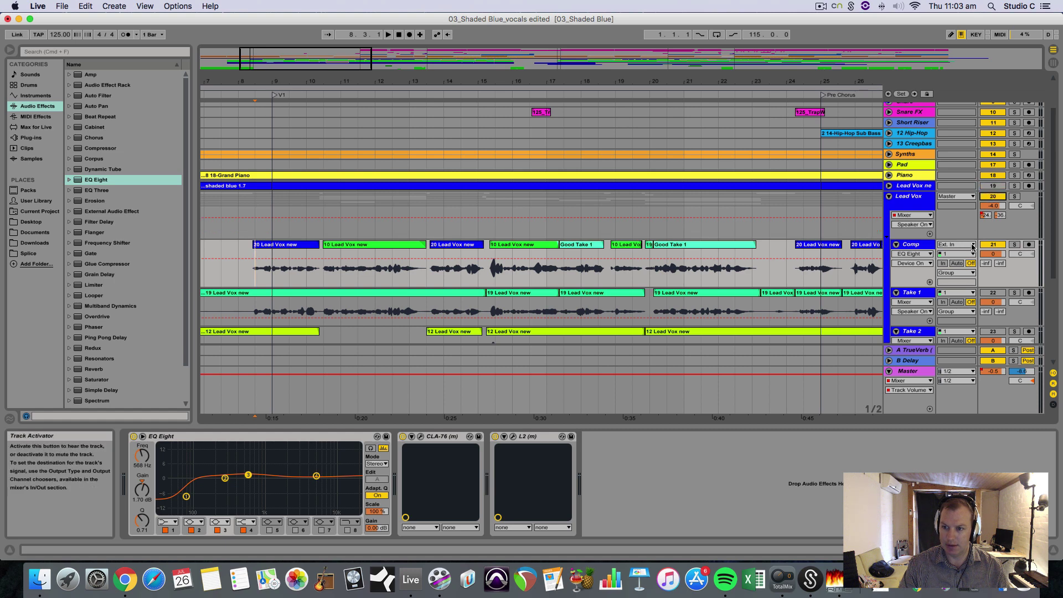
# Play the Comp from just before verse 1 and set the Lead Vox group volume to -3.3 dB during playback
pyautogui.click(238, 276)
pyautogui.press('space')
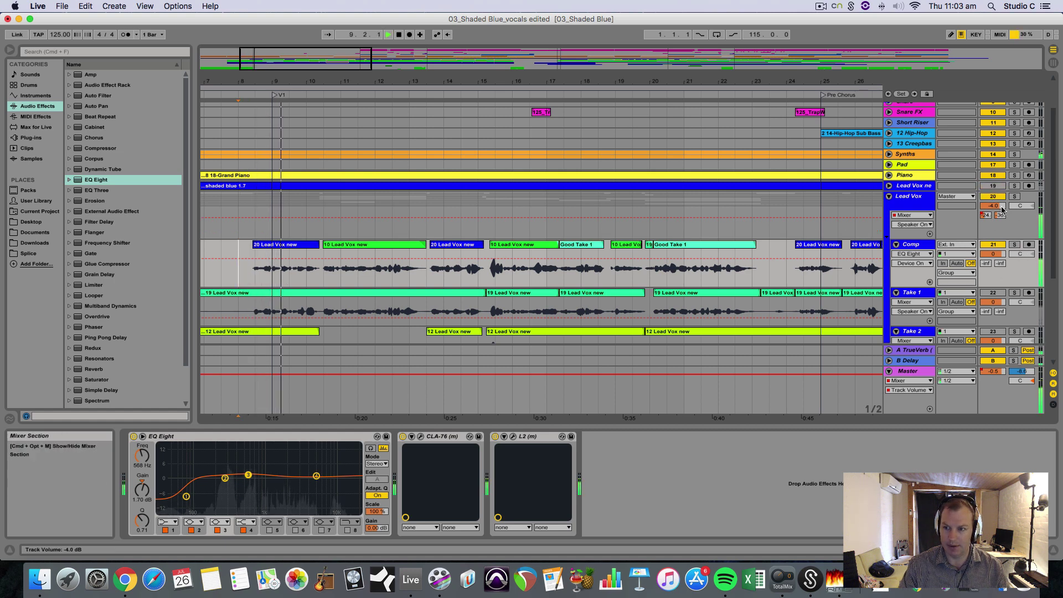
pyautogui.moveTo(993, 206); pyautogui.dragTo(992, 202)
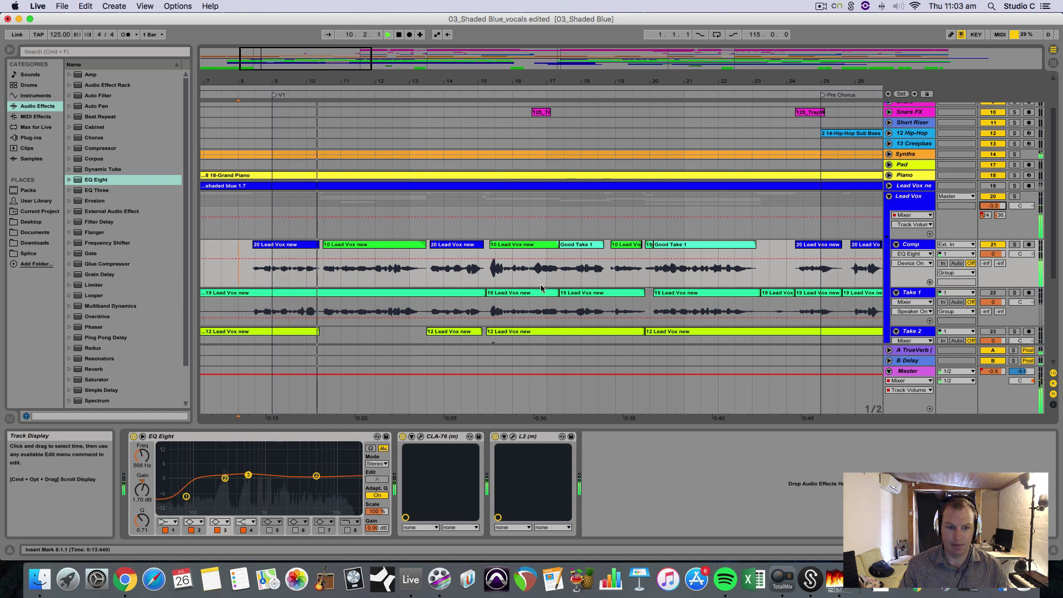
pyautogui.scroll(-2, 540, 284)
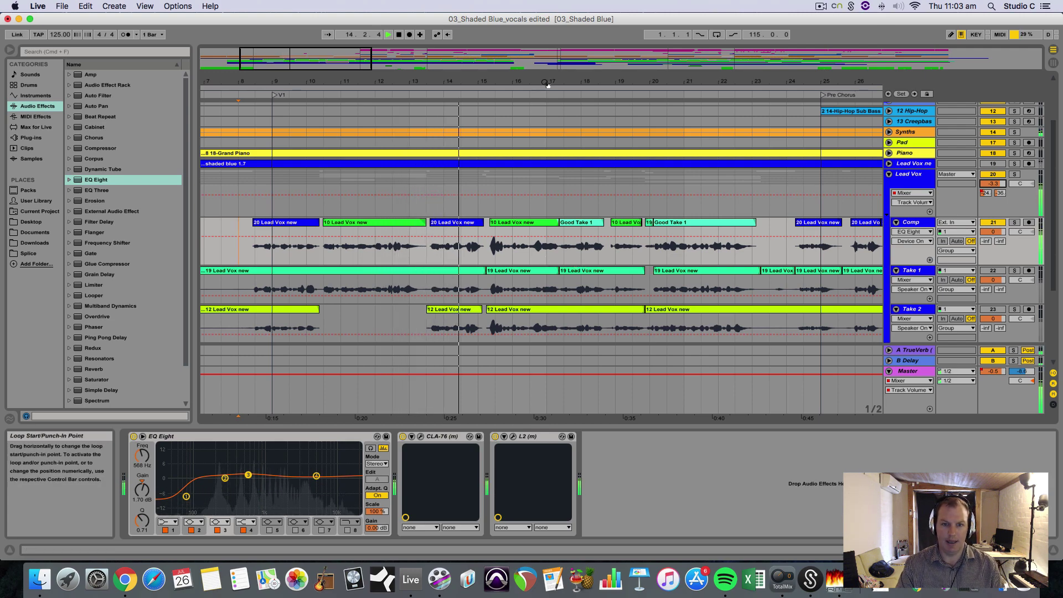
pyautogui.press('space')
# Show the clip fades on the Comp track and examine them closely in verse 2 around bars 62 to 65
pyautogui.moveTo(548, 83); pyautogui.dragTo(543, 55)
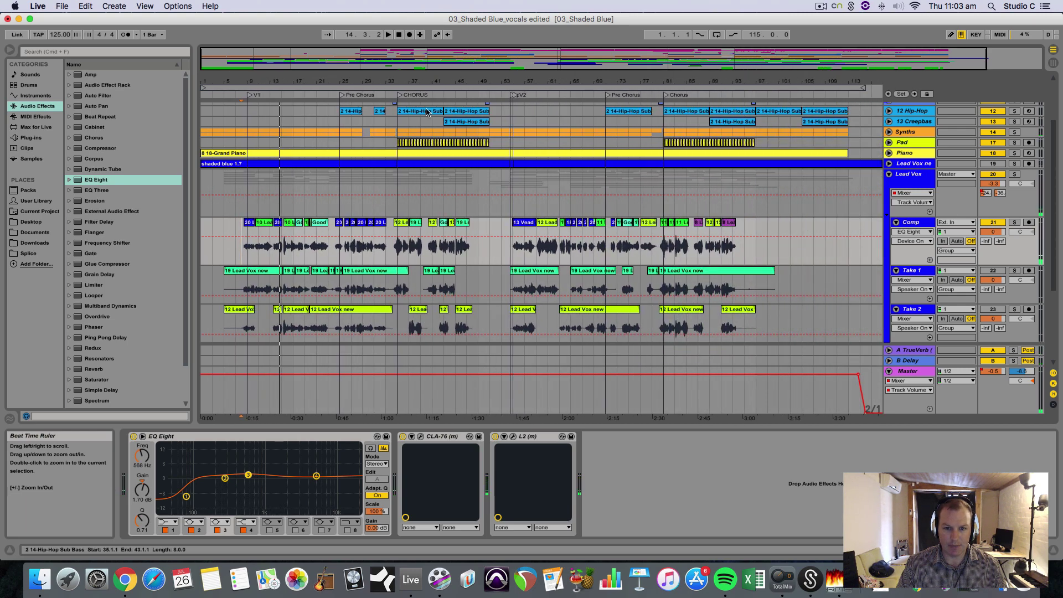
pyautogui.moveTo(586, 83); pyautogui.dragTo(586, 114)
pyautogui.rightClick(470, 227)
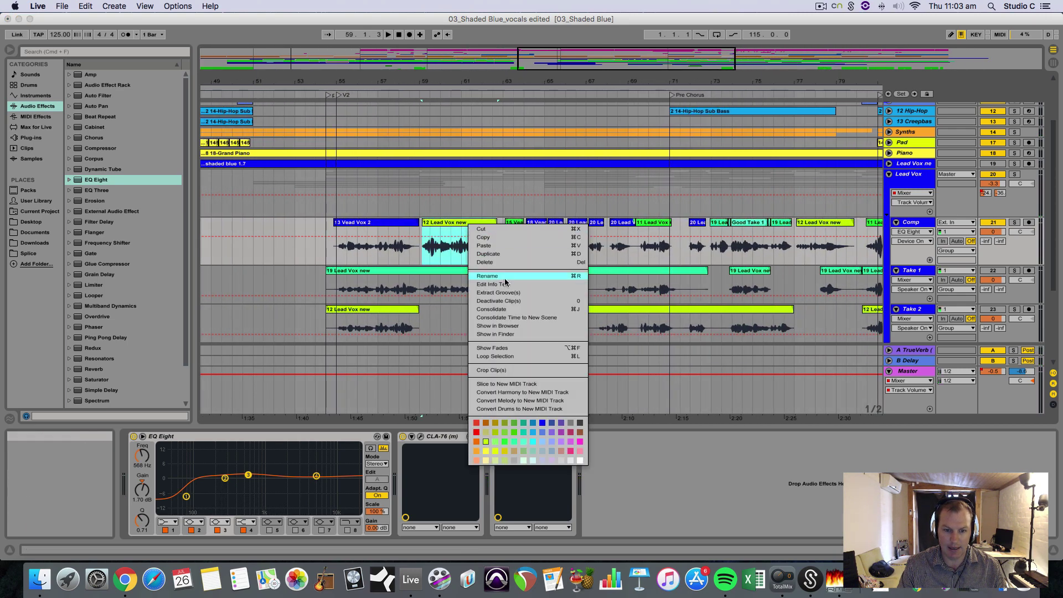
pyautogui.click(492, 347)
pyautogui.moveTo(547, 83); pyautogui.dragTo(509, 100)
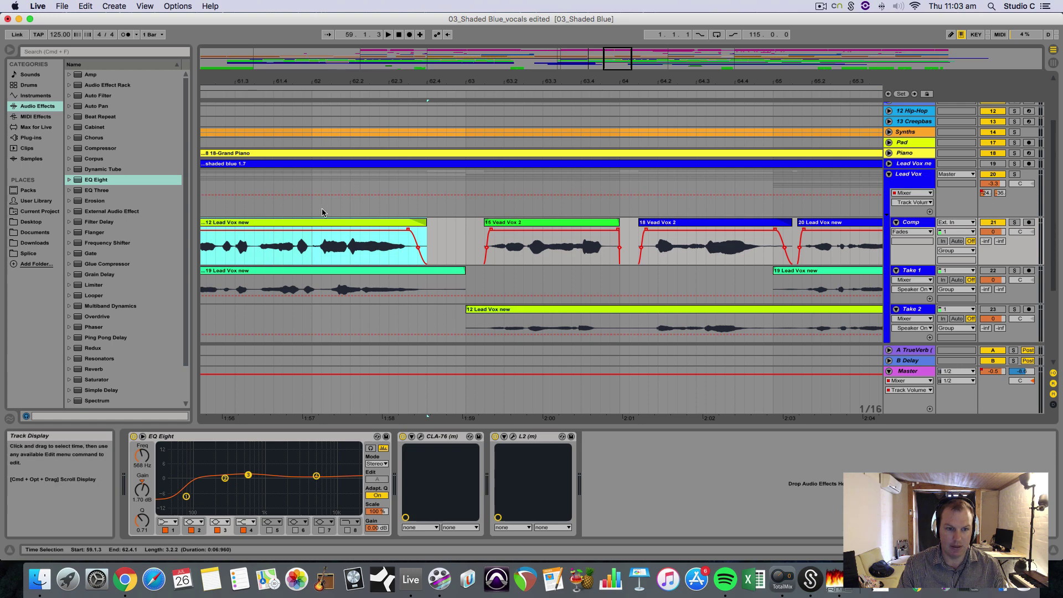
# Play the gap between the faded Comp clips from about bar 61.4 into bar 63 and stop
pyautogui.click(273, 211)
pyautogui.press('space')
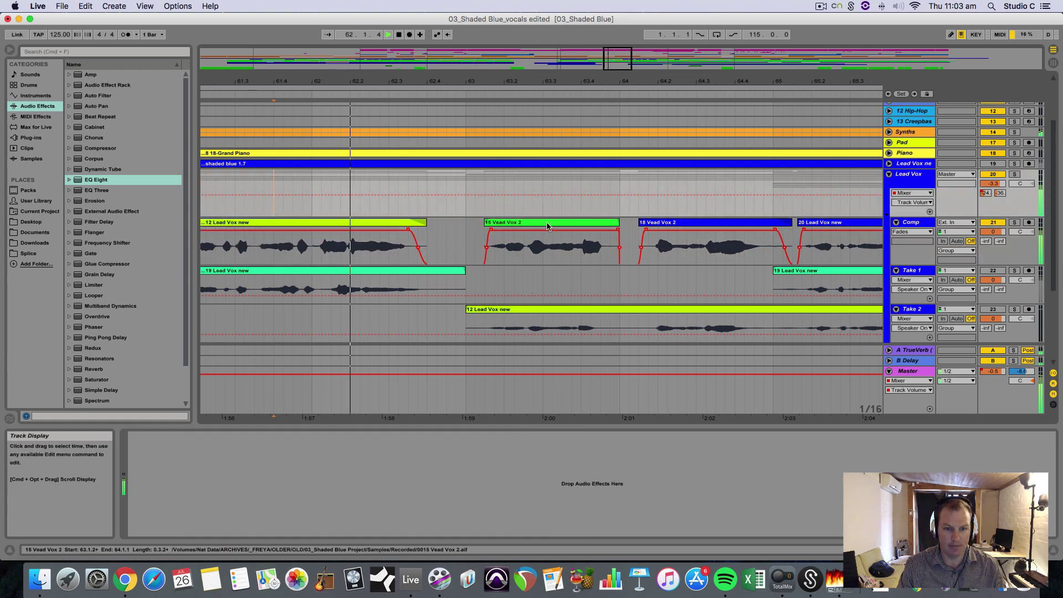
pyautogui.press('space')
# Listen to the chorus section of the Comp, starting playback from bars 34, 39 and 37
pyautogui.moveTo(504, 79); pyautogui.dragTo(527, 36)
pyautogui.hscroll(-15, 557, 239)
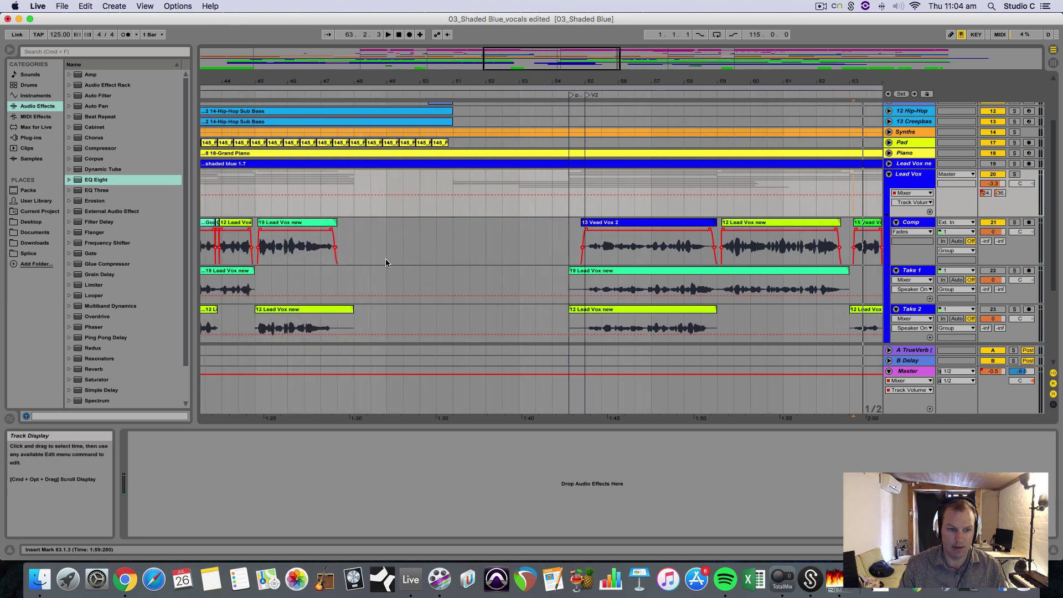
pyautogui.hscroll(-2, 360, 250)
pyautogui.click(337, 246)
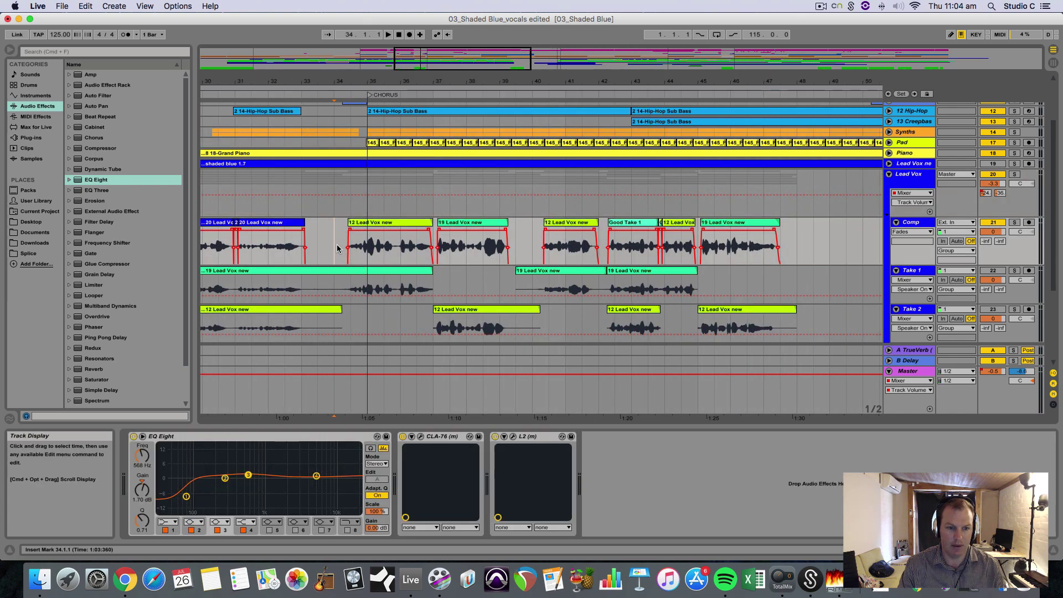
pyautogui.press('space')
pyautogui.click(508, 238)
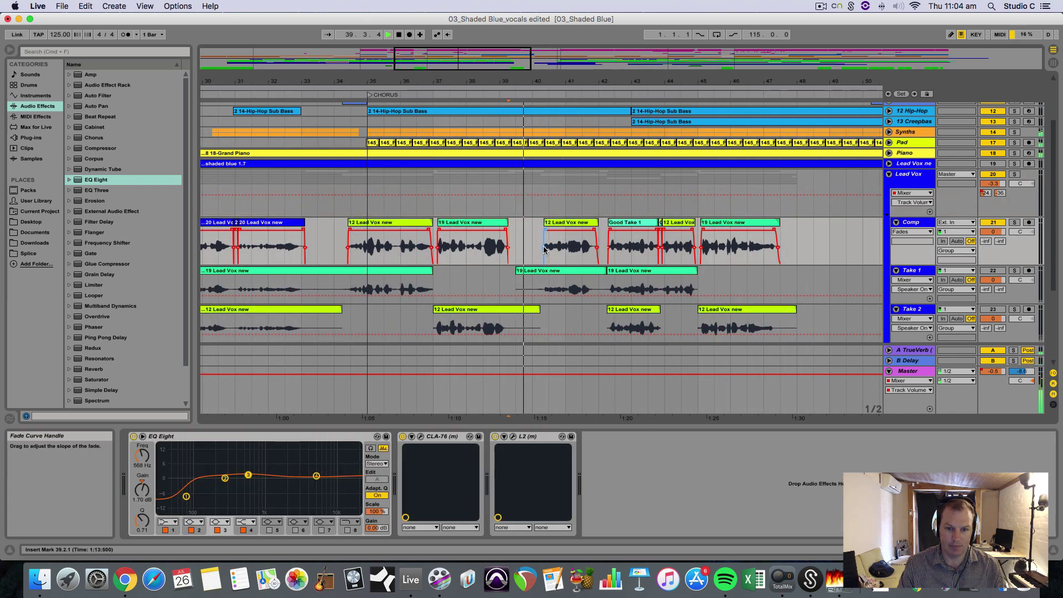
pyautogui.click(449, 246)
pyautogui.press('space')
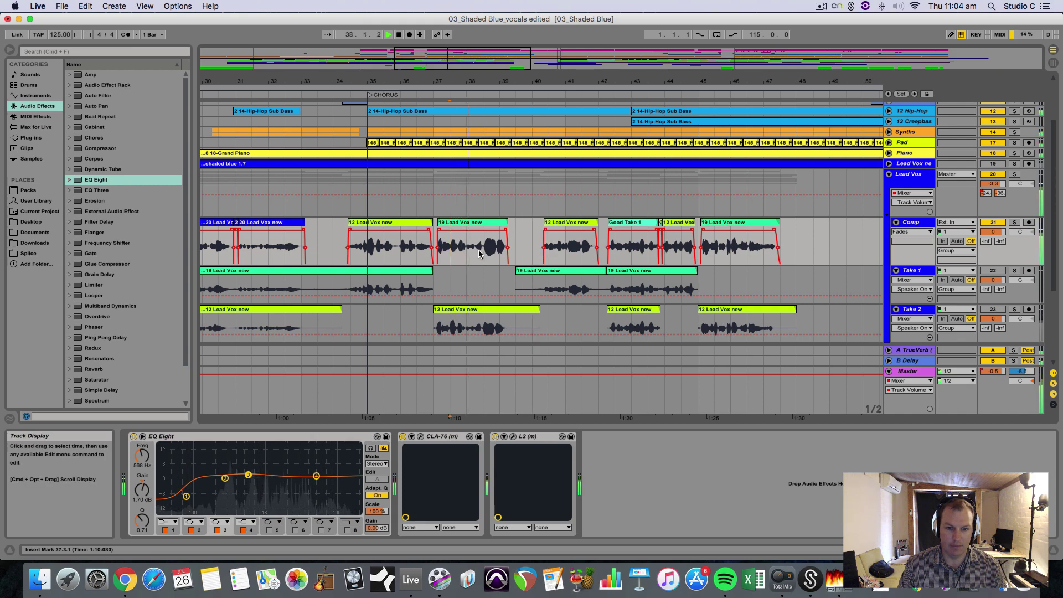
# Replay the chorus from bar 35 and examine the clip transition around bar 37 up close
pyautogui.click(394, 247)
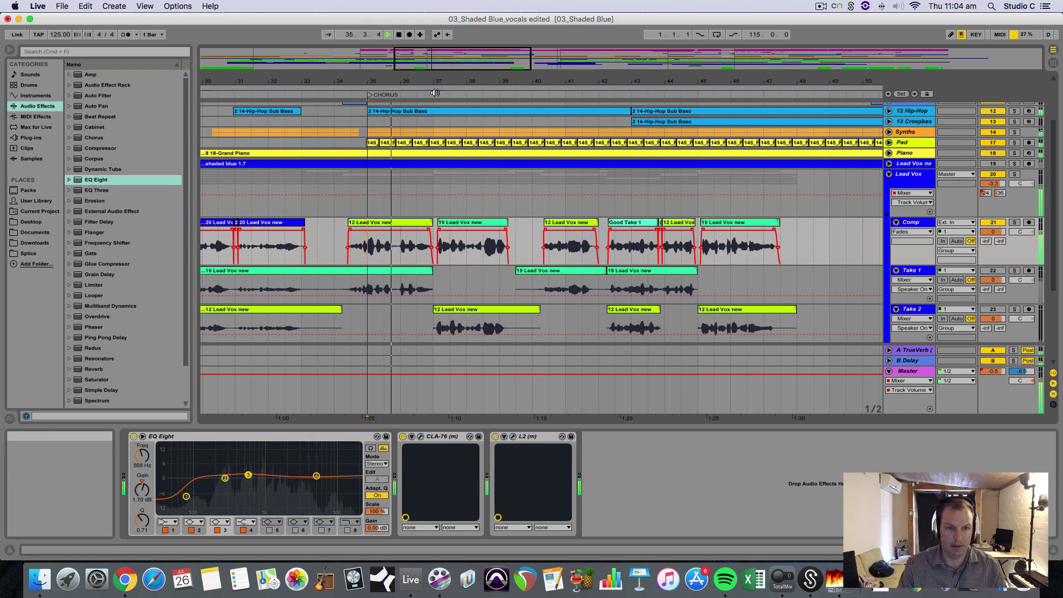
pyautogui.moveTo(437, 81); pyautogui.dragTo(434, 130)
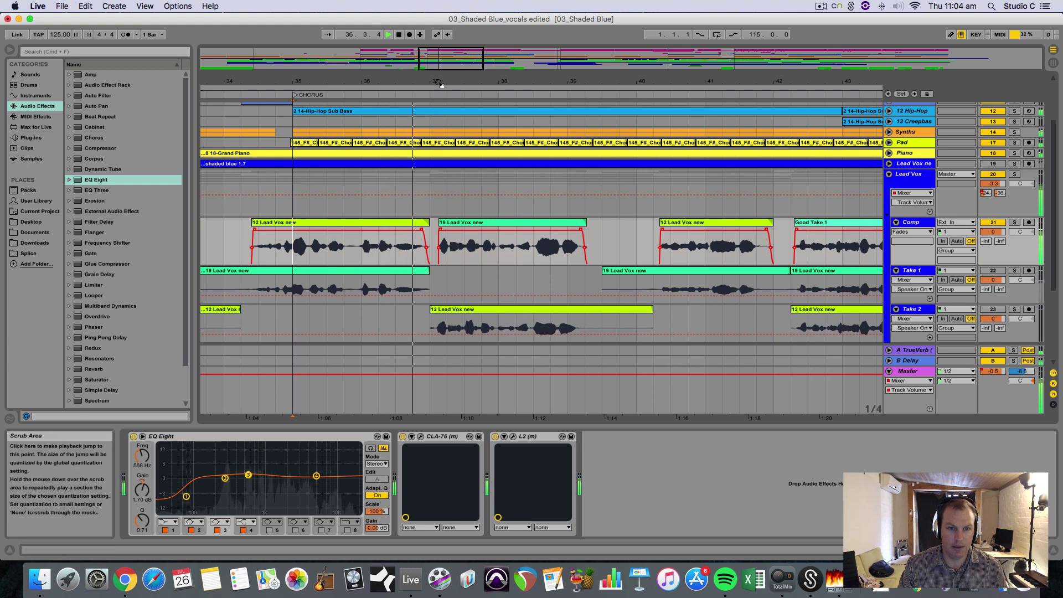
pyautogui.moveTo(439, 84); pyautogui.dragTo(439, 108)
pyautogui.press('space')
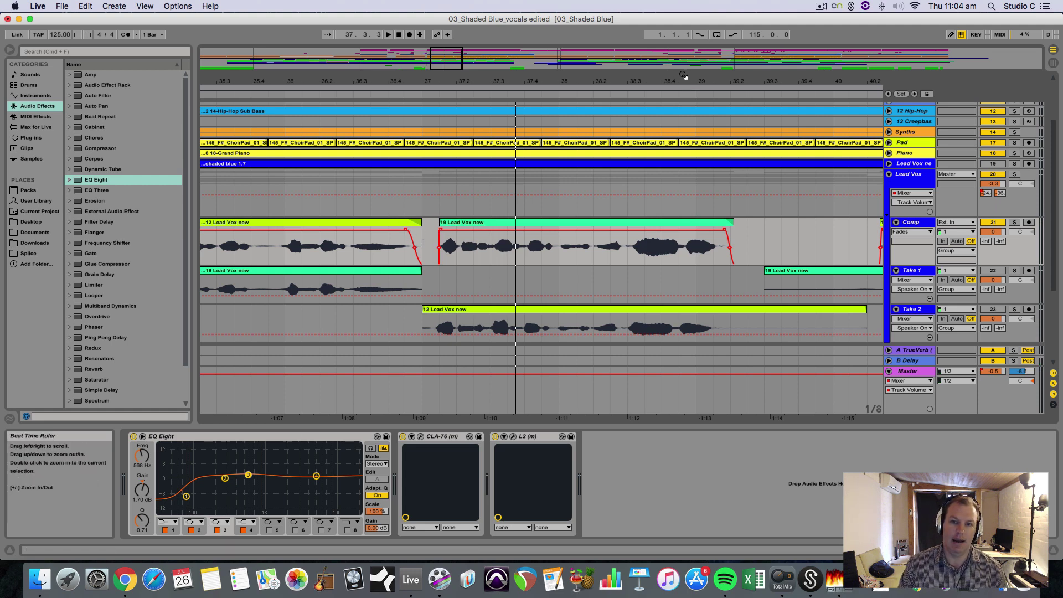
# Unfold the Lead Vox new track and compare its single full-length clip and device chain with the Comp
pyautogui.moveTo(685, 79); pyautogui.dragTo(685, 11)
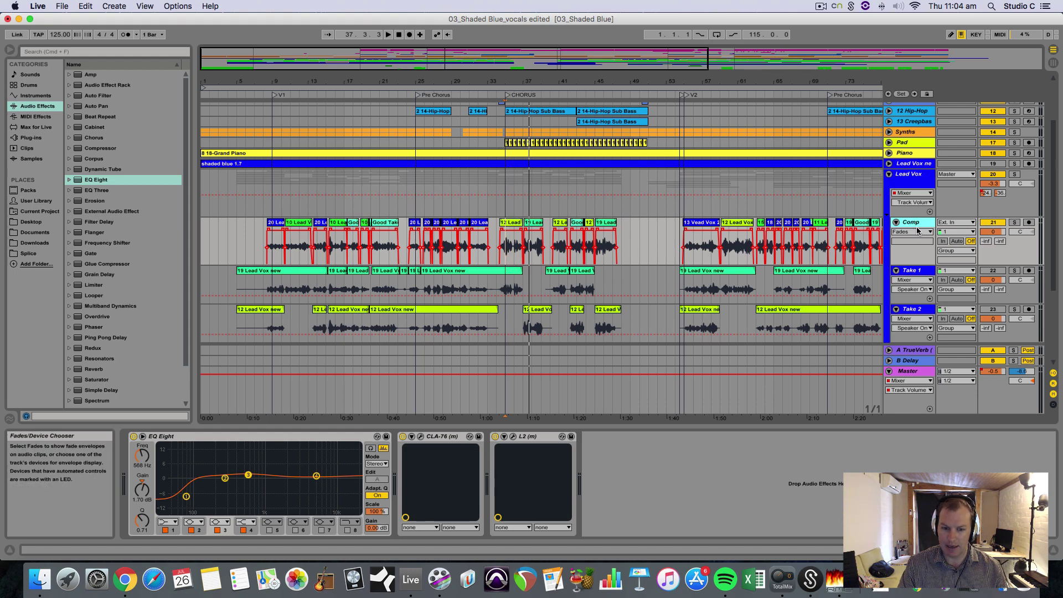
pyautogui.click(889, 163)
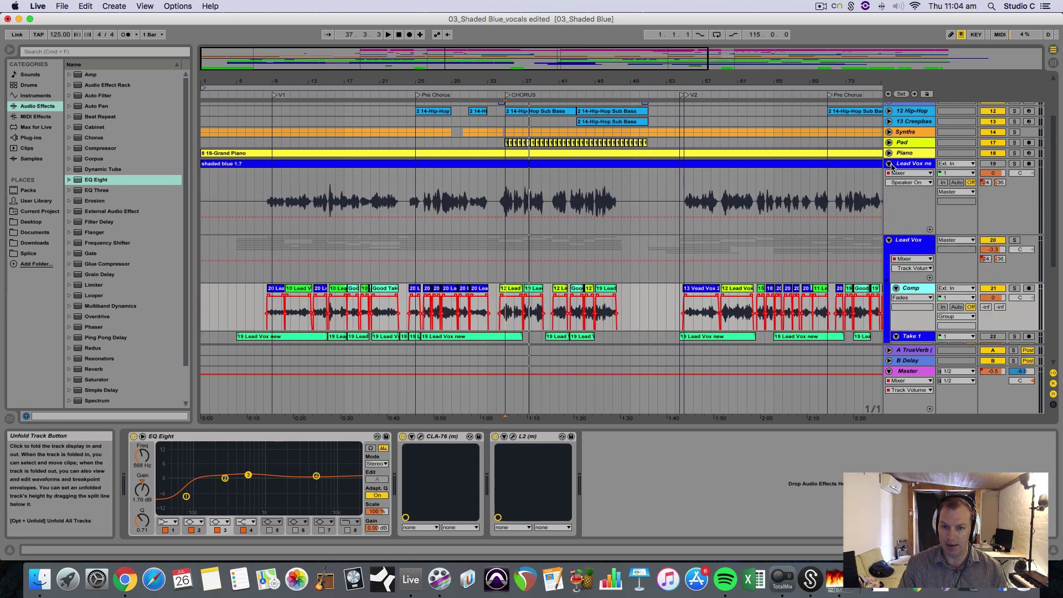
pyautogui.click(911, 163)
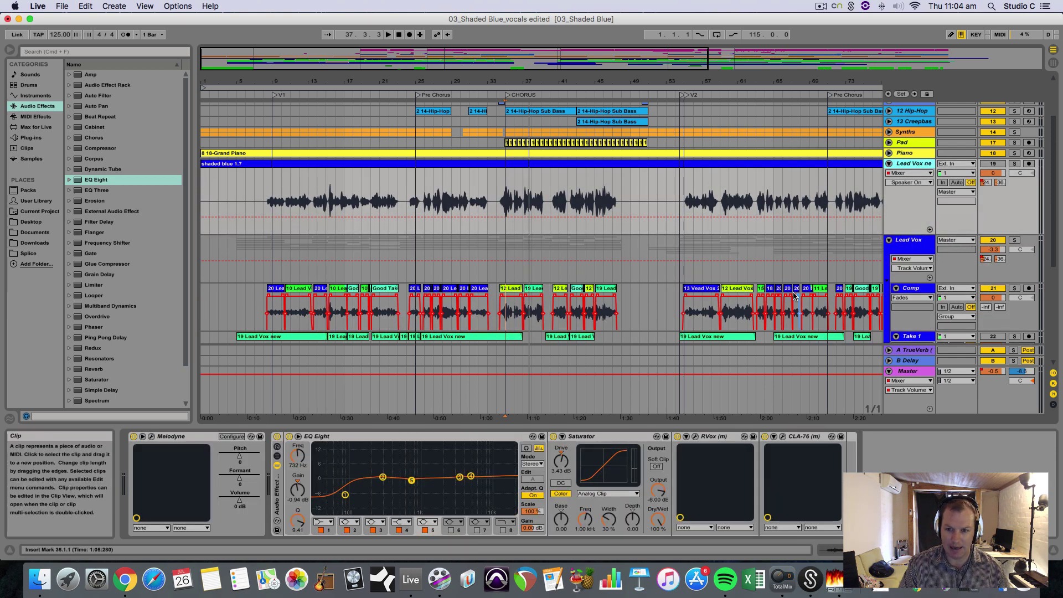
pyautogui.hscroll(10, 649, 297)
pyautogui.hscroll(-10, 745, 299)
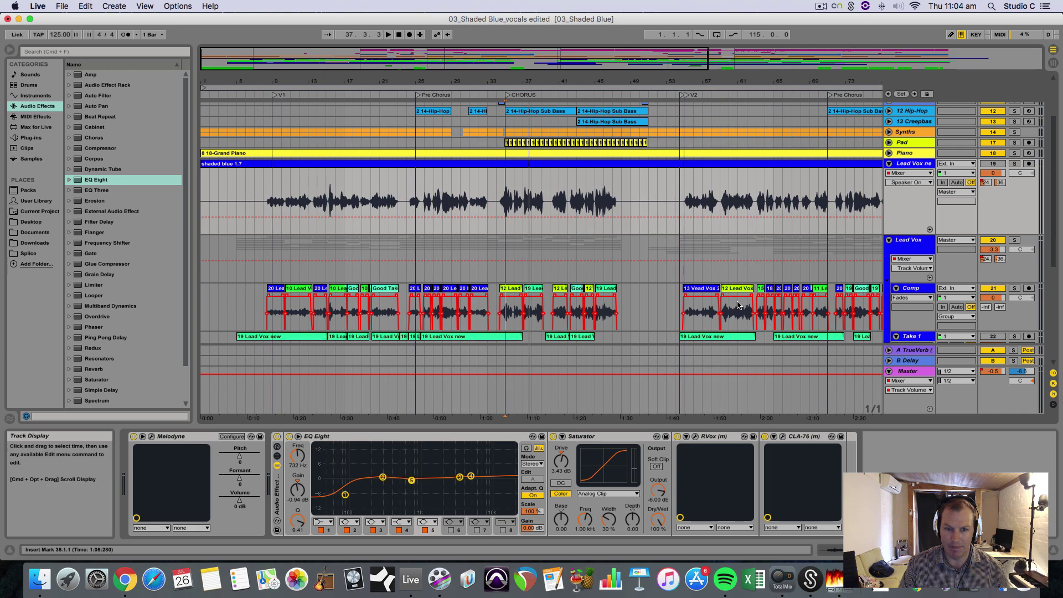
pyautogui.click(534, 165)
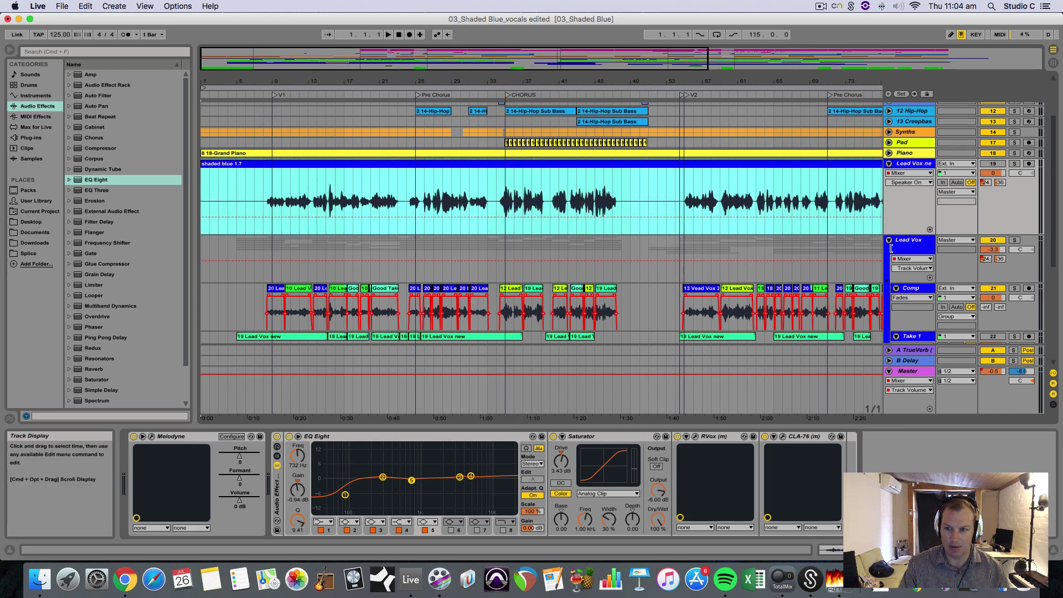
# Deactivate the Lead Vox group and its Comp track, and fold Comp, Take 1, Take 2 and the whole group
pyautogui.click(992, 240)
pyautogui.click(992, 288)
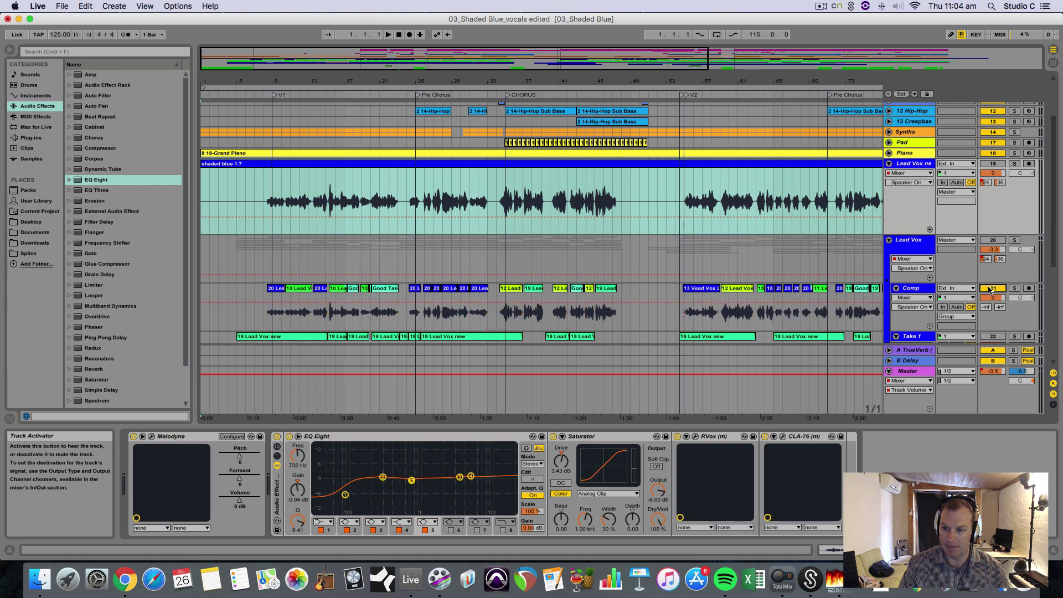
pyautogui.click(897, 289)
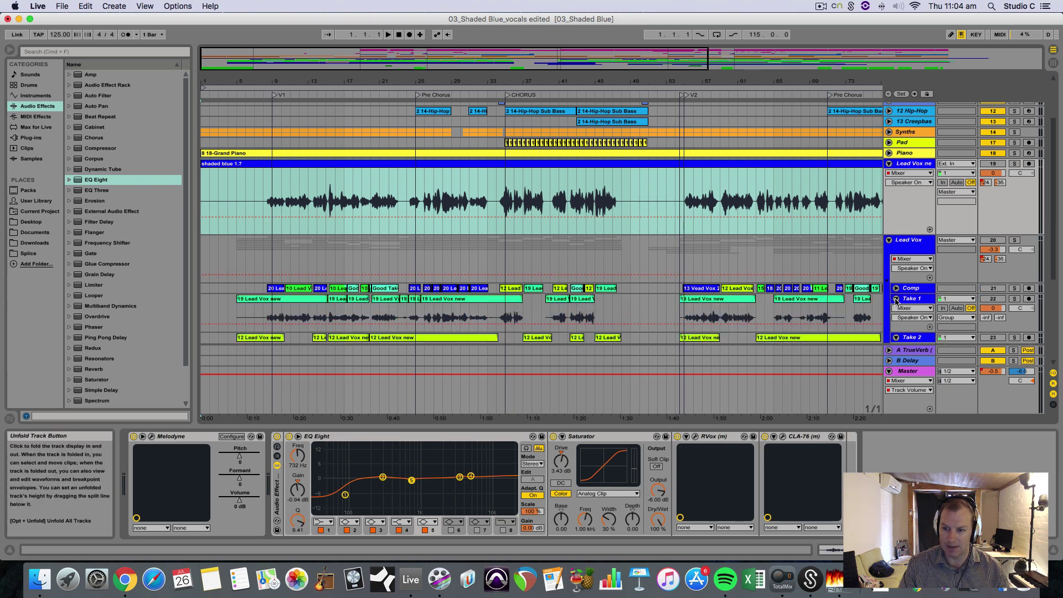
pyautogui.click(896, 299)
pyautogui.click(896, 309)
pyautogui.click(889, 240)
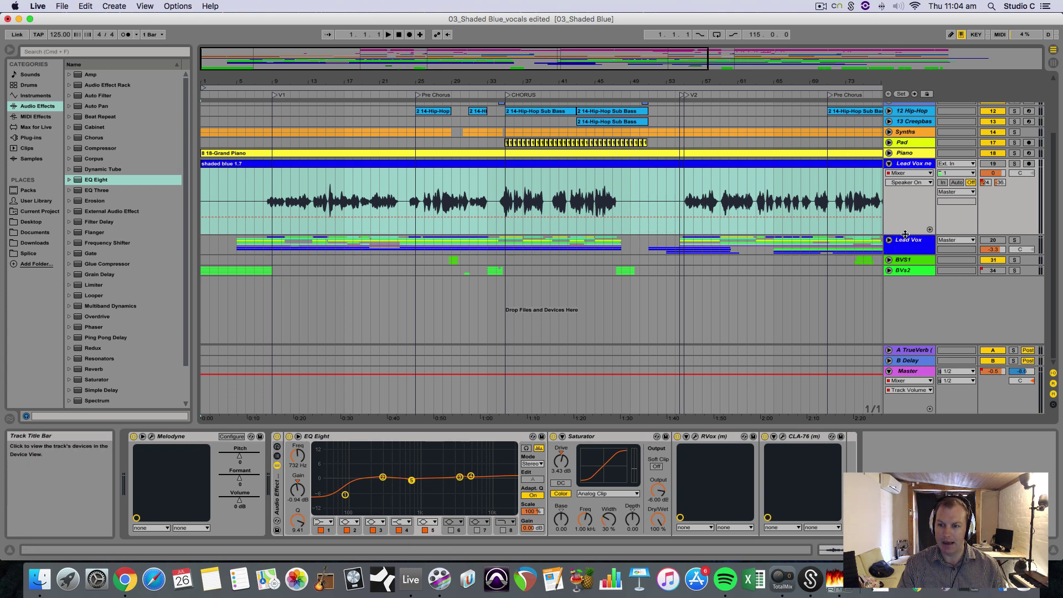
# Unfold the BVS1 group and look along its BV1 and BV2 backing vocal tracks
pyautogui.click(888, 260)
pyautogui.scroll(-3, 915, 270)
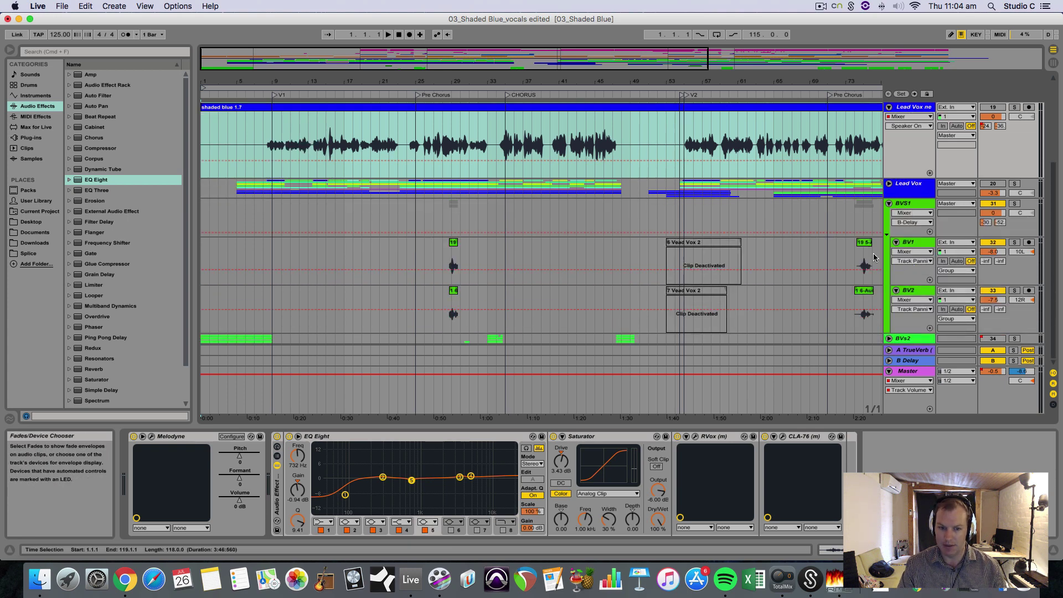
pyautogui.hscroll(10, 856, 252)
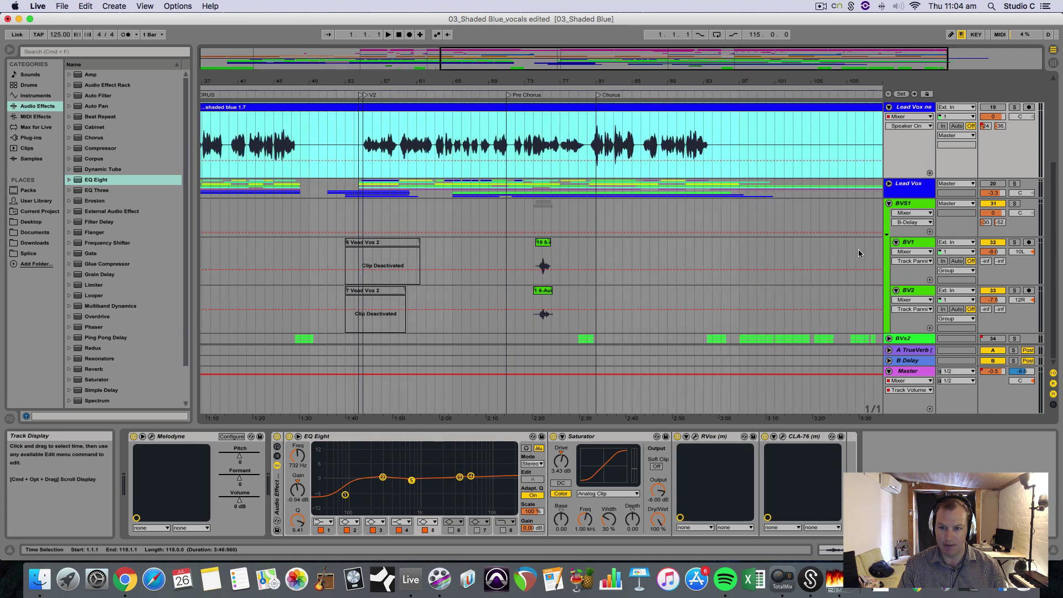
# Unfold the BVs2 group, look along its Bv3 to Bv6 backing vocal tracks, and fold the group again
pyautogui.click(887, 339)
pyautogui.scroll(-10, 919, 266)
pyautogui.hscroll(-3, 932, 243)
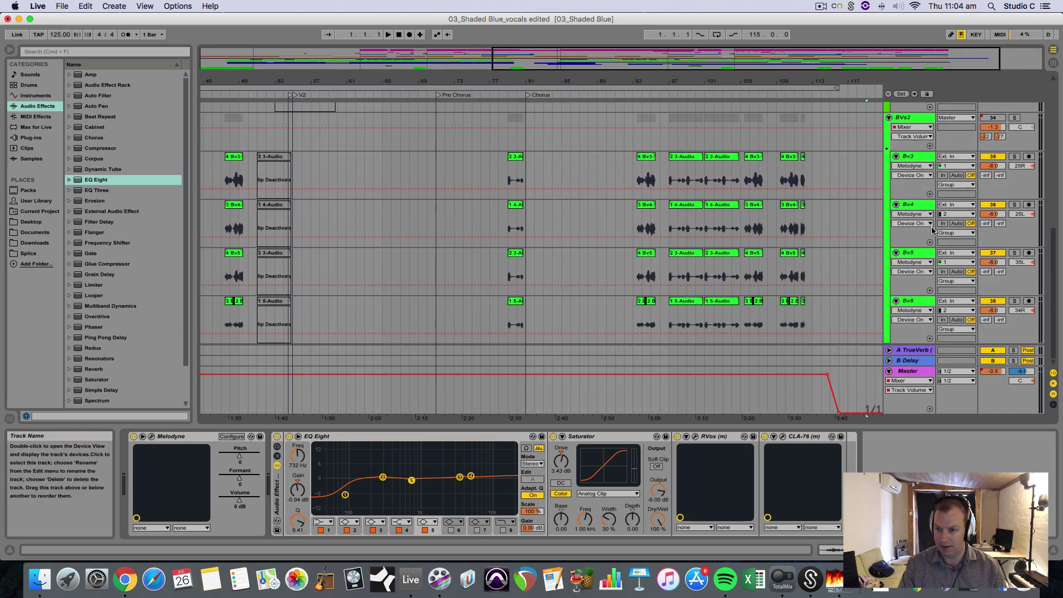
pyautogui.scroll(8, 886, 260)
pyautogui.scroll(-3, 886, 261)
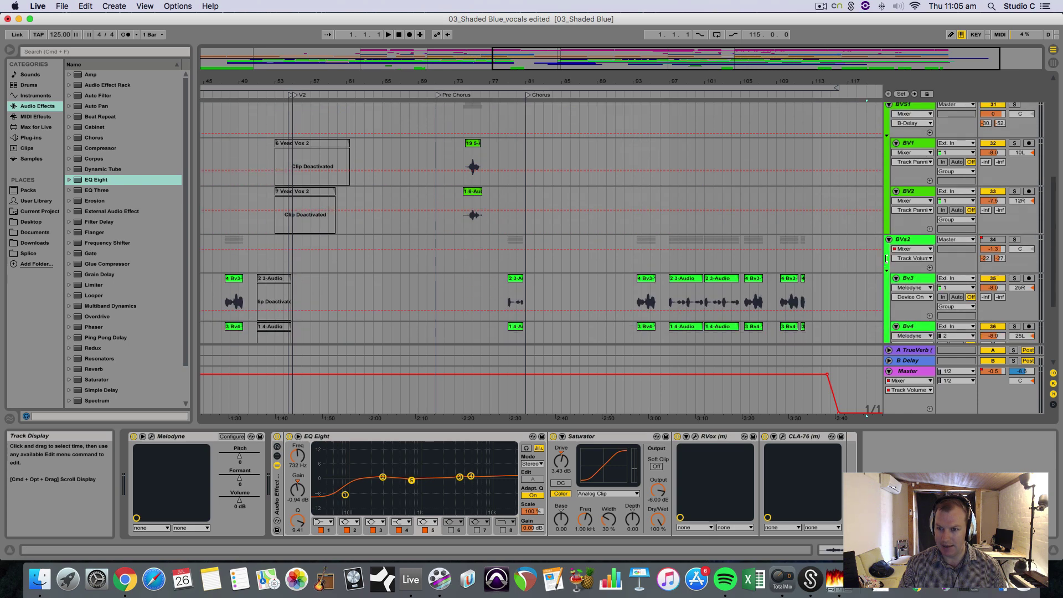
pyautogui.scroll(-5, 399, 239)
pyautogui.hscroll(-9, 410, 241)
pyautogui.hscroll(8, 739, 245)
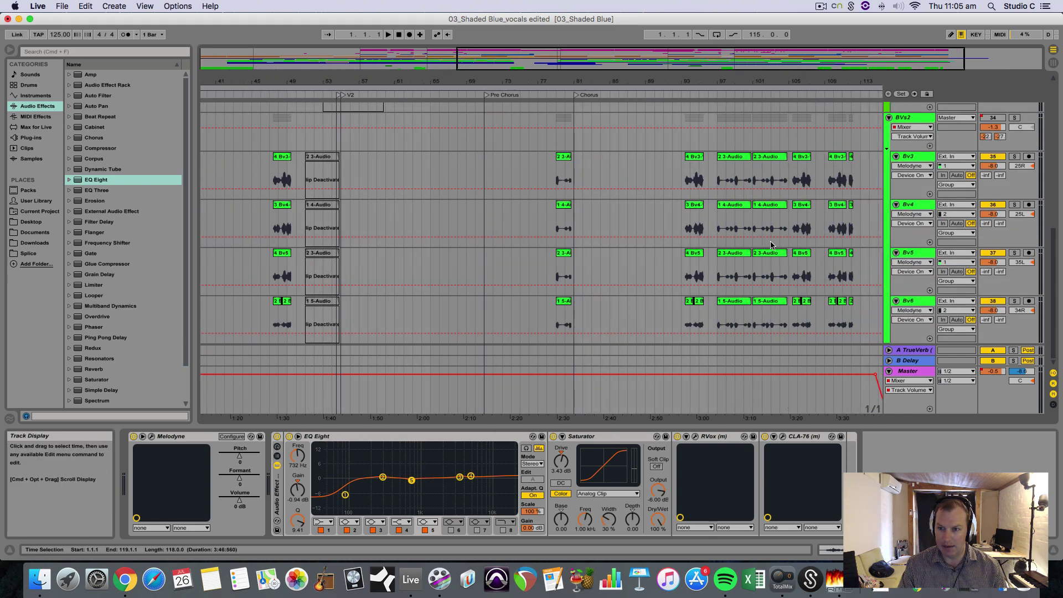
pyautogui.click(888, 117)
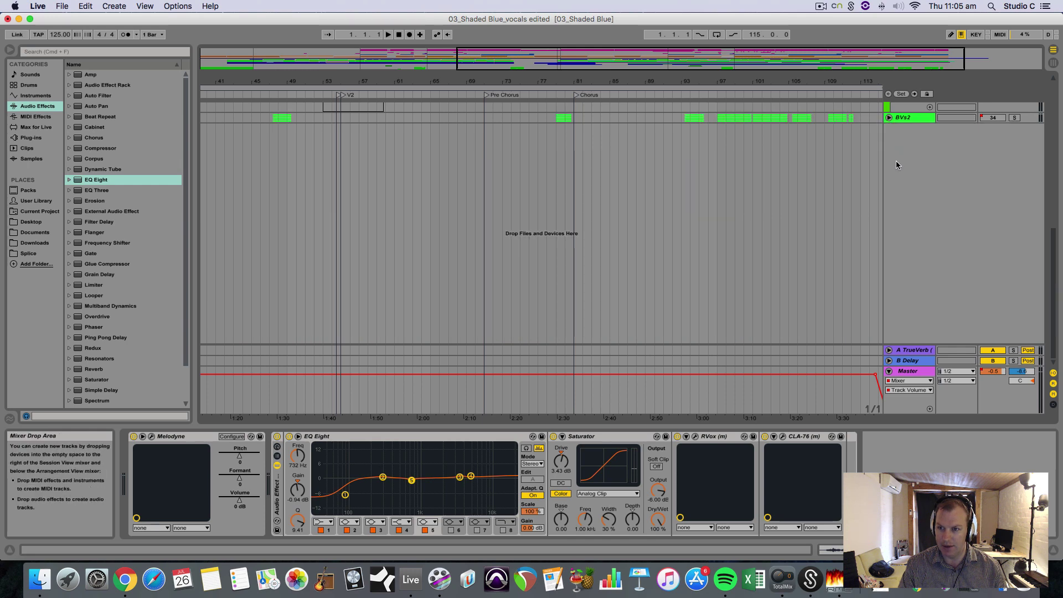
# Select the Lead Vox new track and play the arrangement from bar 71.3 in the second pre-chorus
pyautogui.scroll(5, 864, 210)
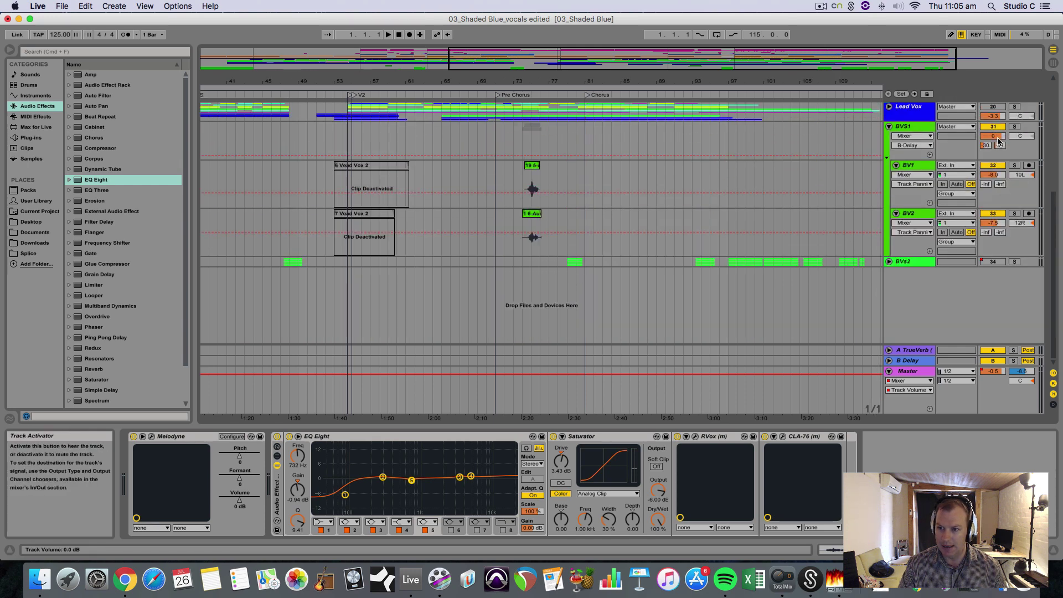
pyautogui.scroll(8, 548, 197)
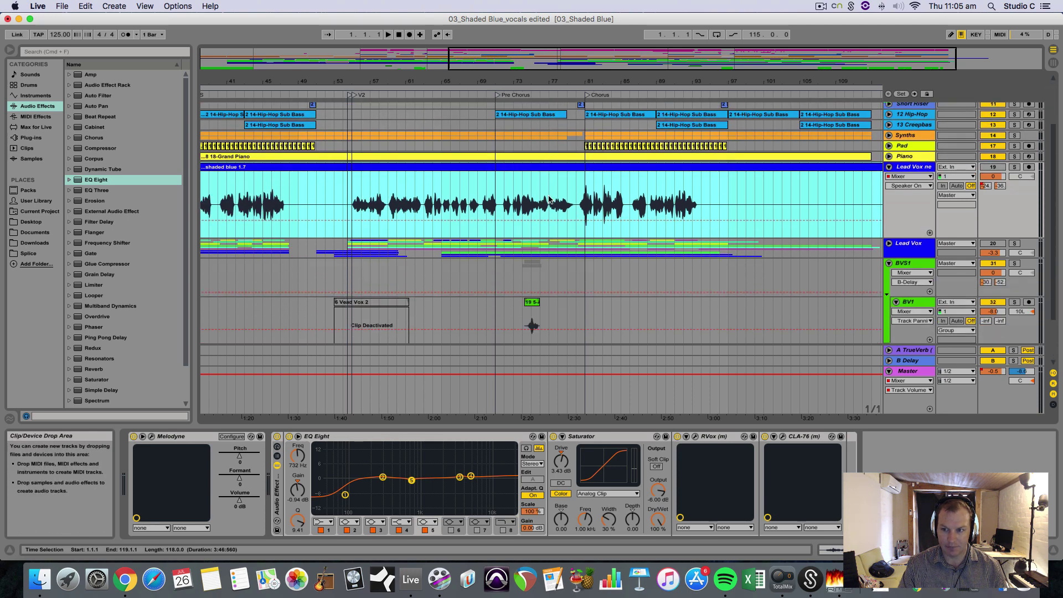
pyautogui.click(922, 167)
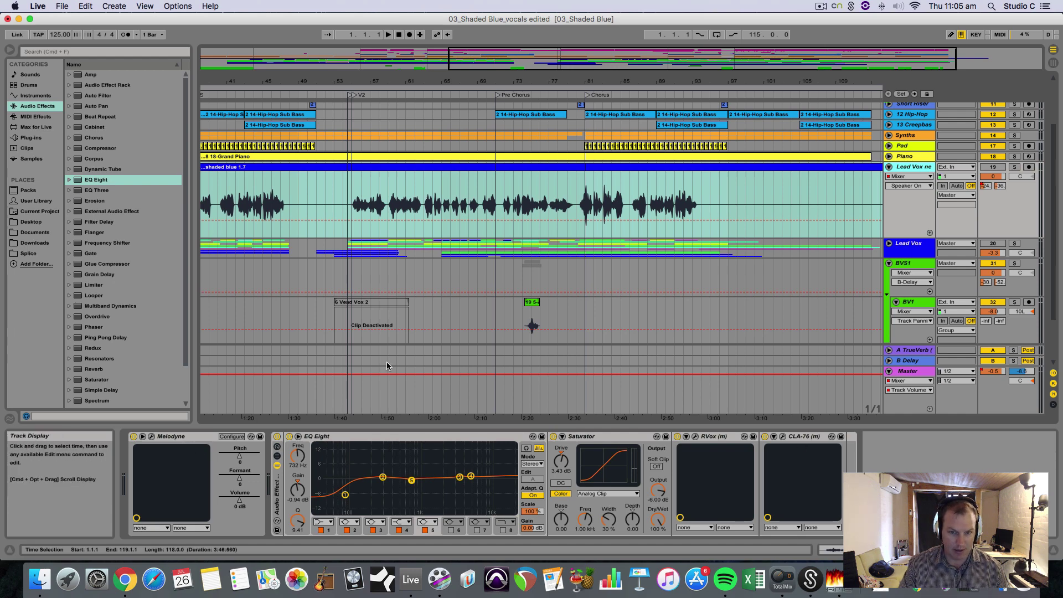
pyautogui.click(523, 228)
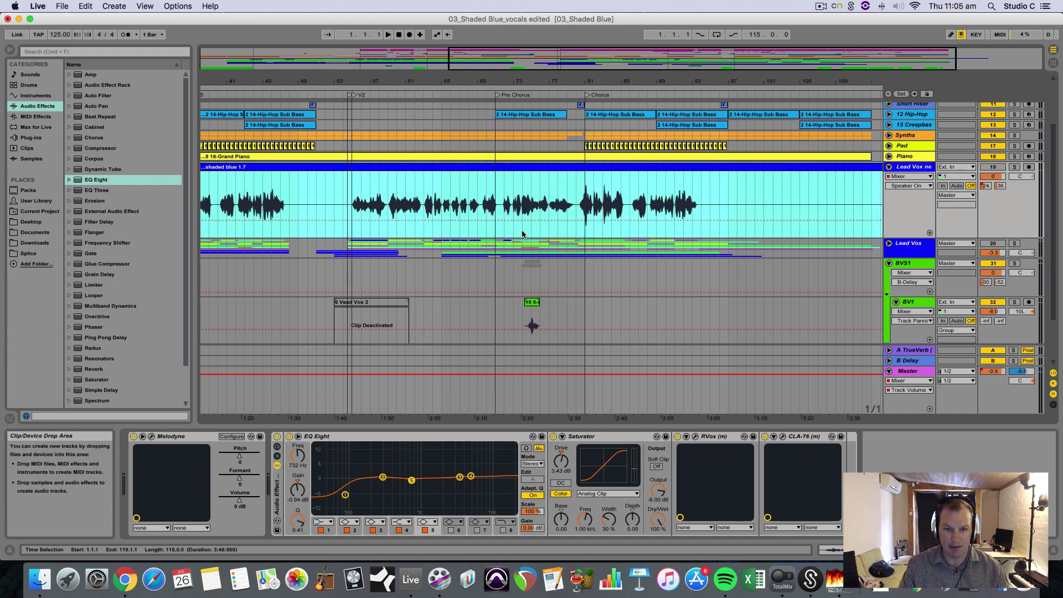
pyautogui.moveTo(546, 84); pyautogui.dragTo(548, 158)
pyautogui.click(387, 230)
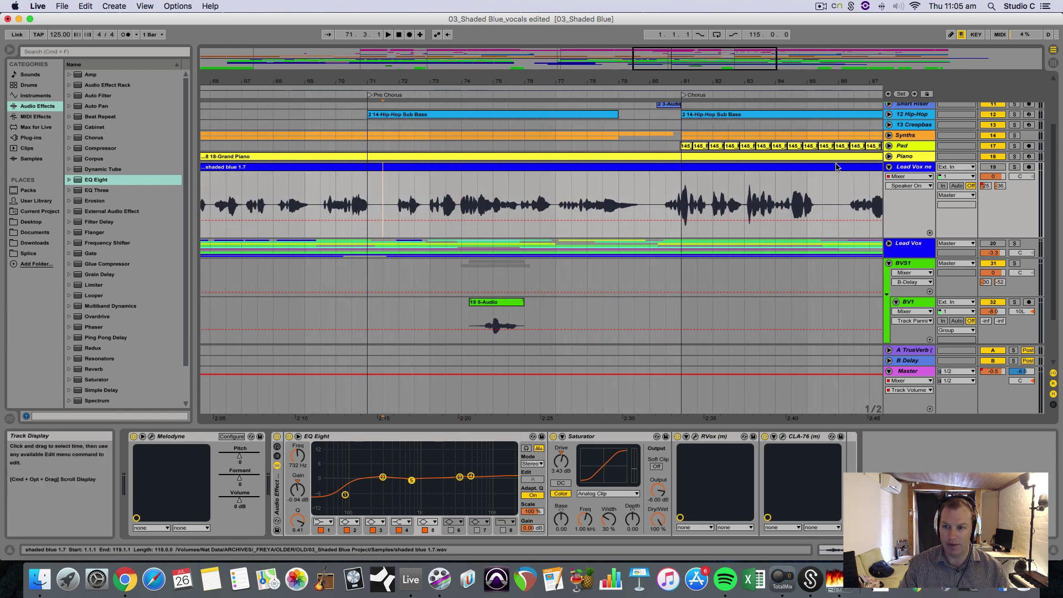
pyautogui.press('space')
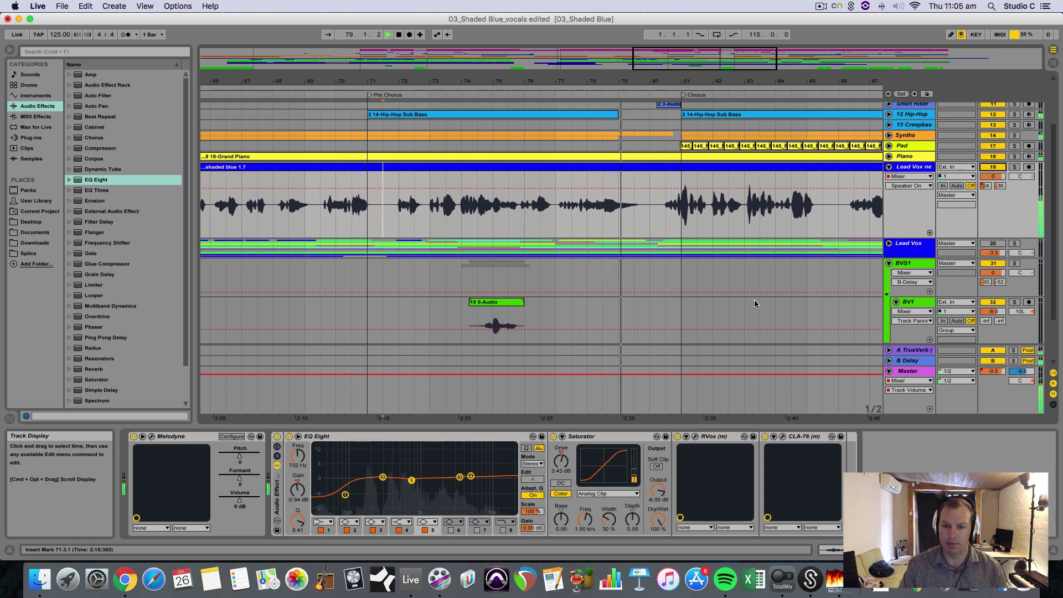
# Unfold the Master track and remove the fade-out from its track volume automation at the end of the song
pyautogui.scroll(-3, 766, 325)
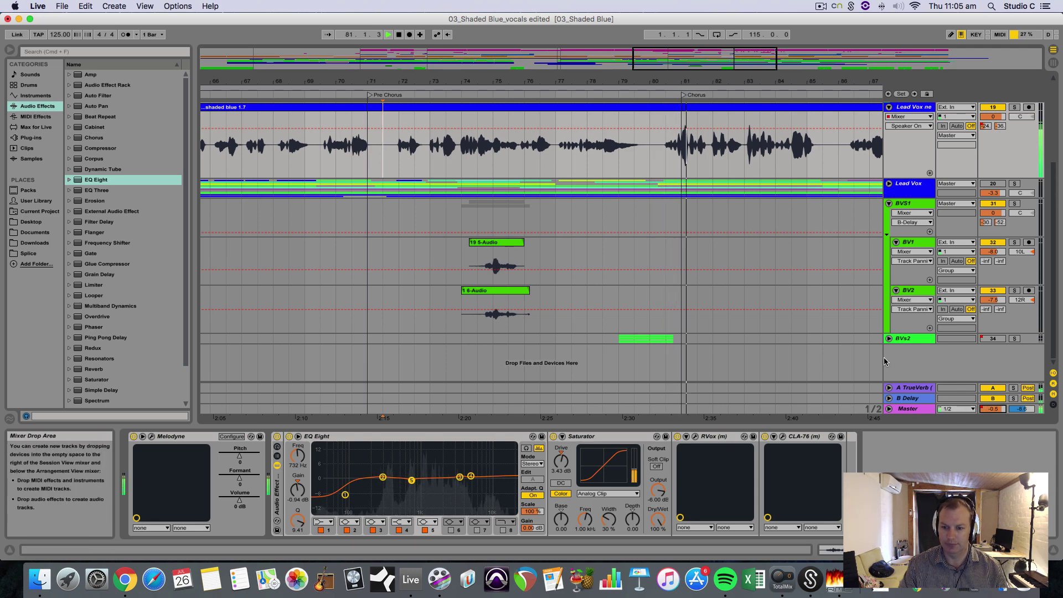
pyautogui.click(889, 409)
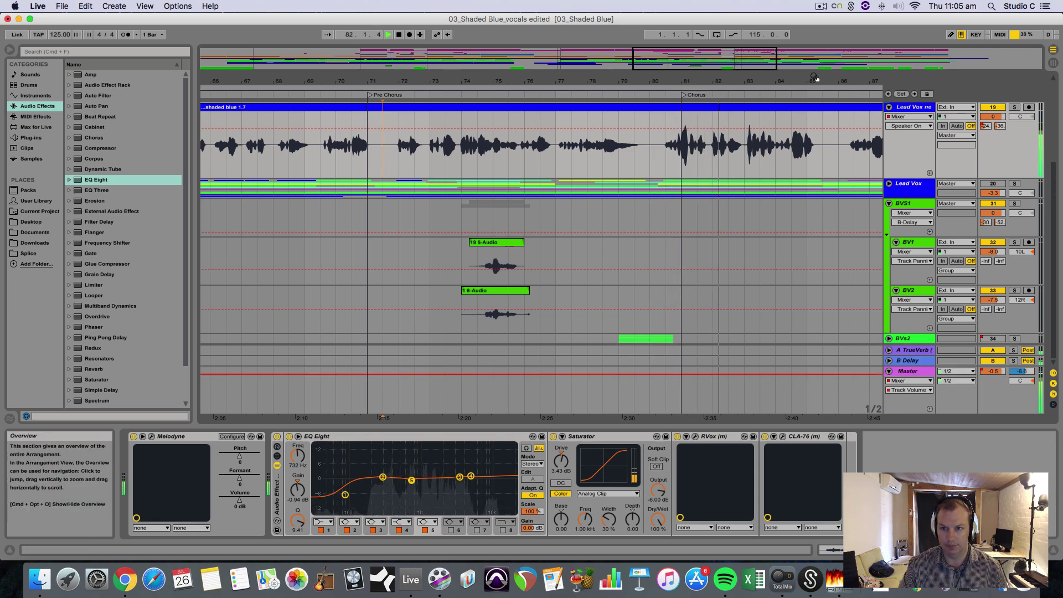
pyautogui.moveTo(814, 77); pyautogui.dragTo(812, 45)
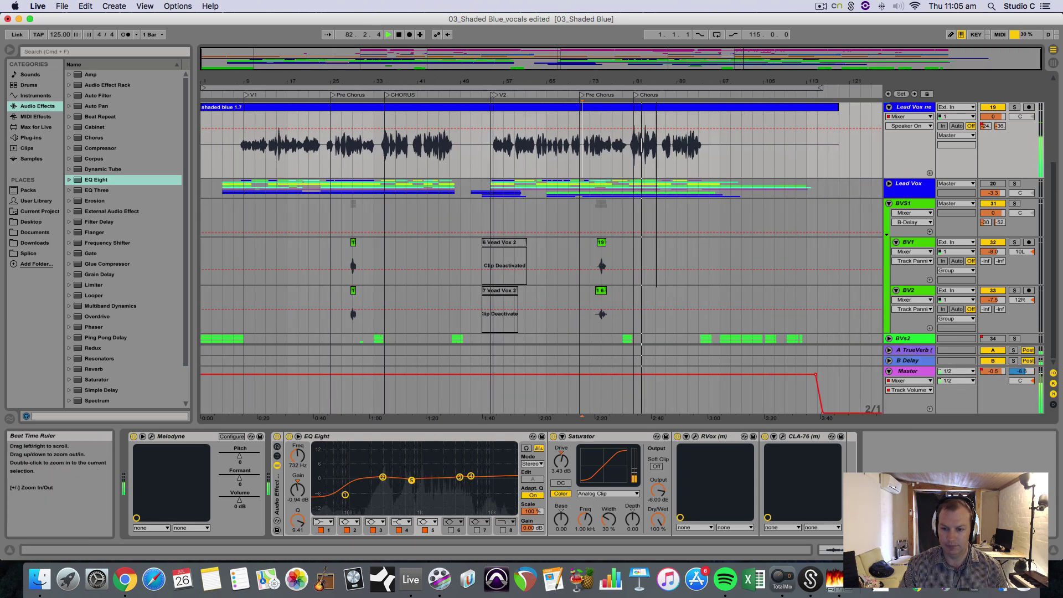
pyautogui.click(823, 413)
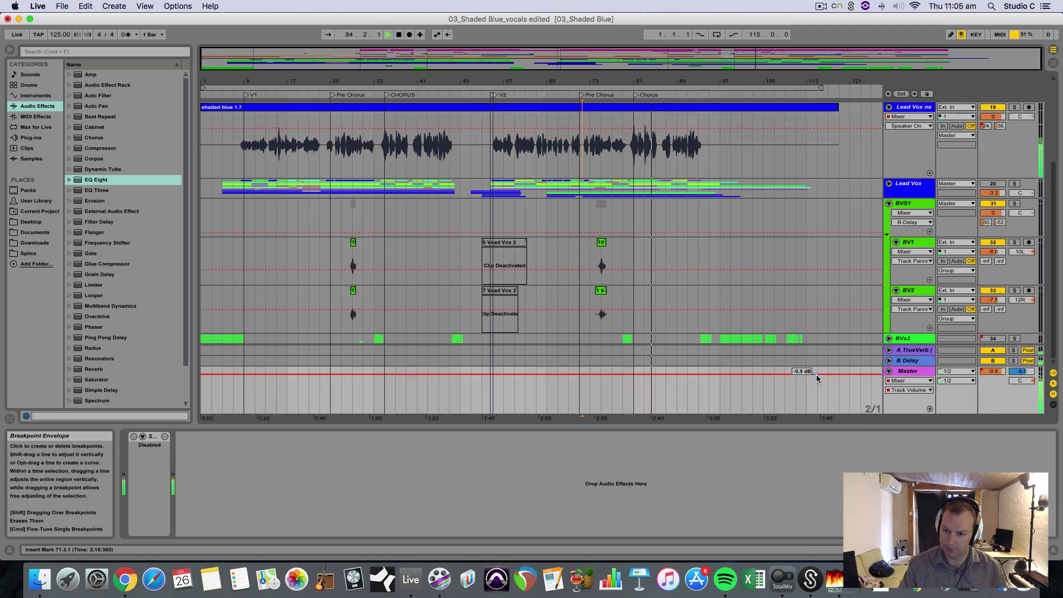
# Lower the Master track volume to -25.3 dB and fold the BVS1 group
pyautogui.moveTo(992, 372); pyautogui.dragTo(993, 405)
pyautogui.moveTo(817, 387); pyautogui.dragTo(817, 391)
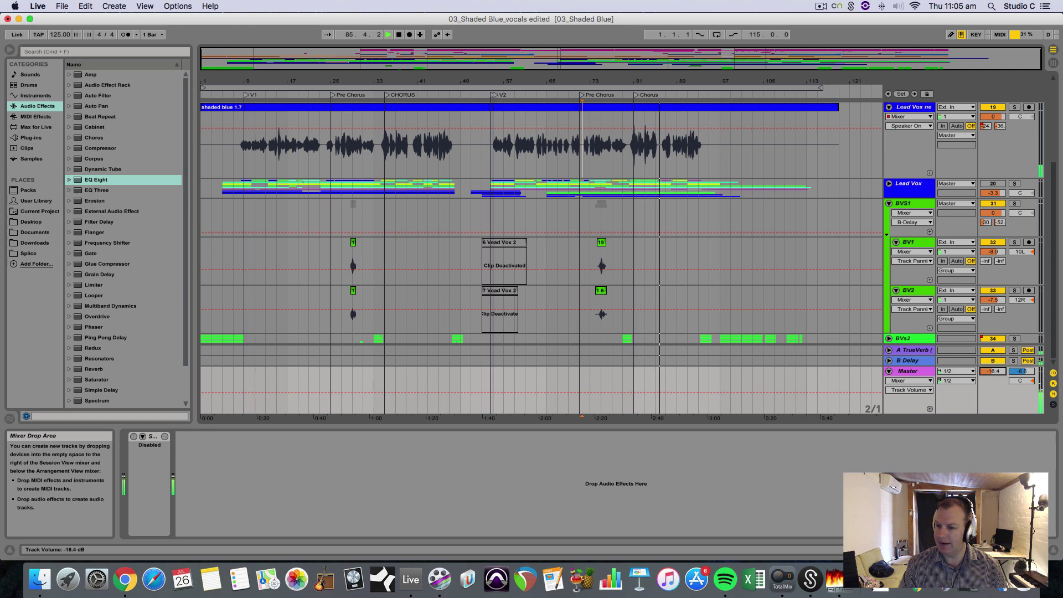
pyautogui.click(889, 203)
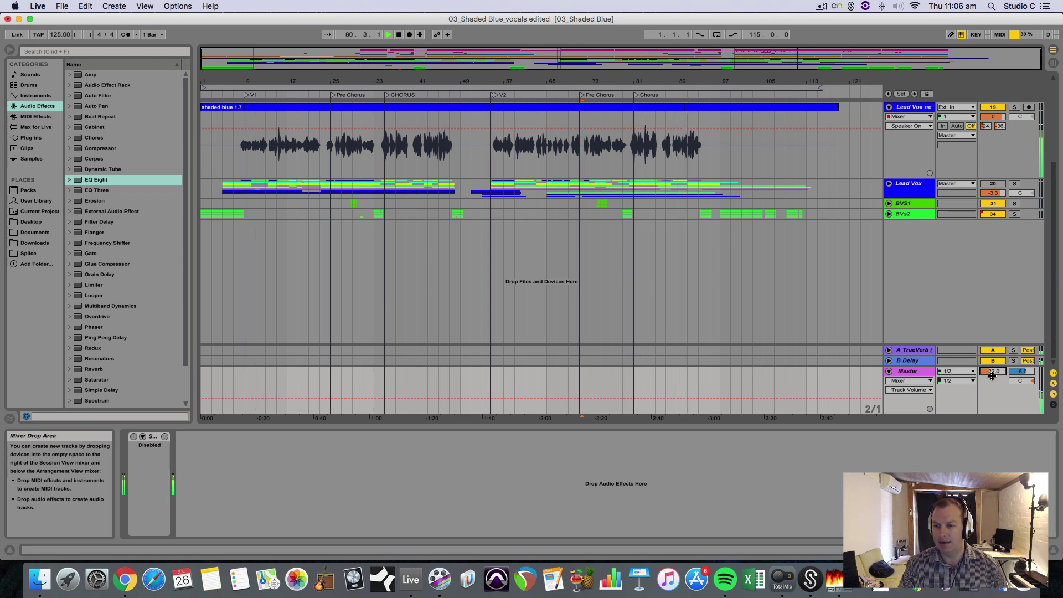
pyautogui.moveTo(993, 372); pyautogui.dragTo(993, 381)
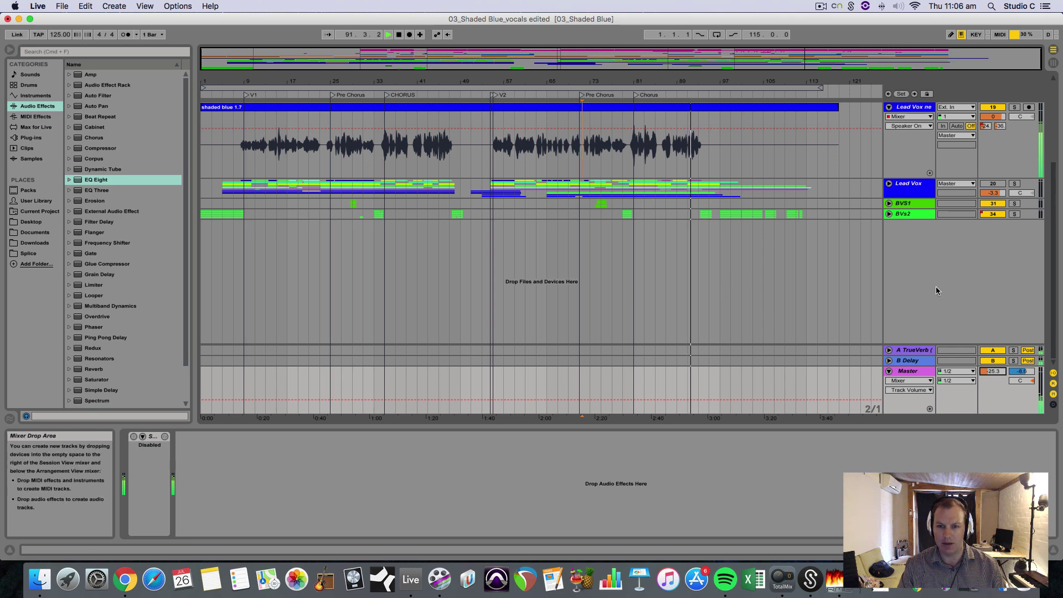